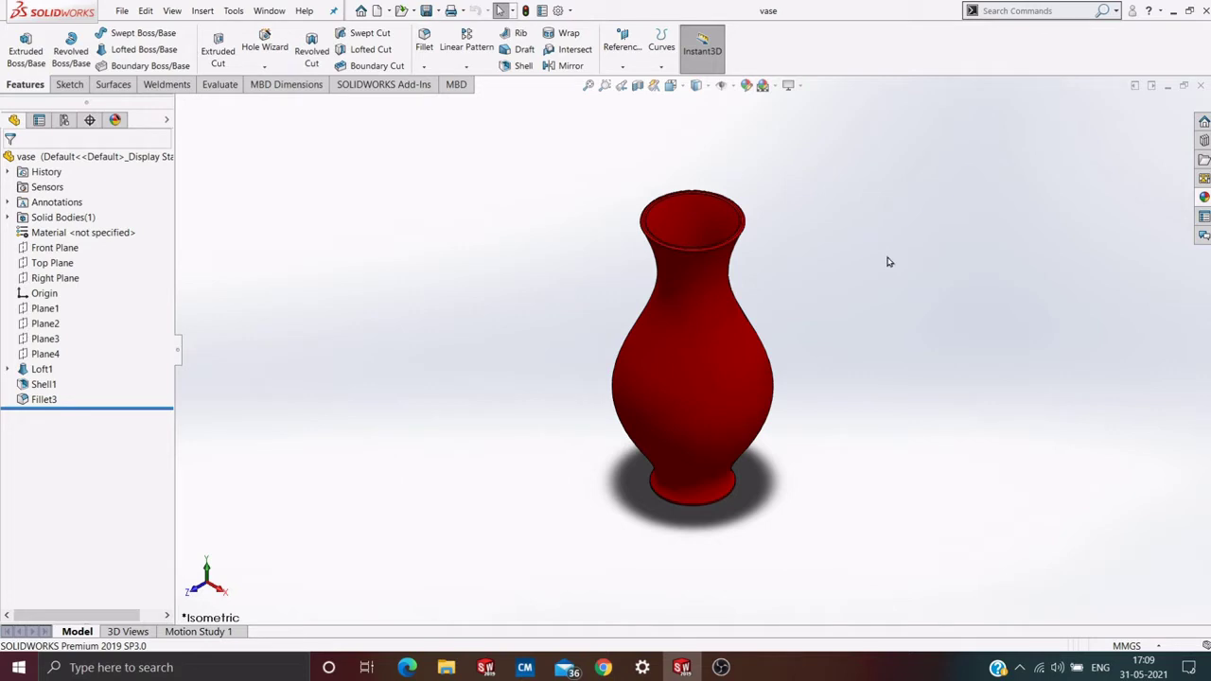
# Open the File menu while the finished red vase part is displayed
pyautogui.click(121, 10)
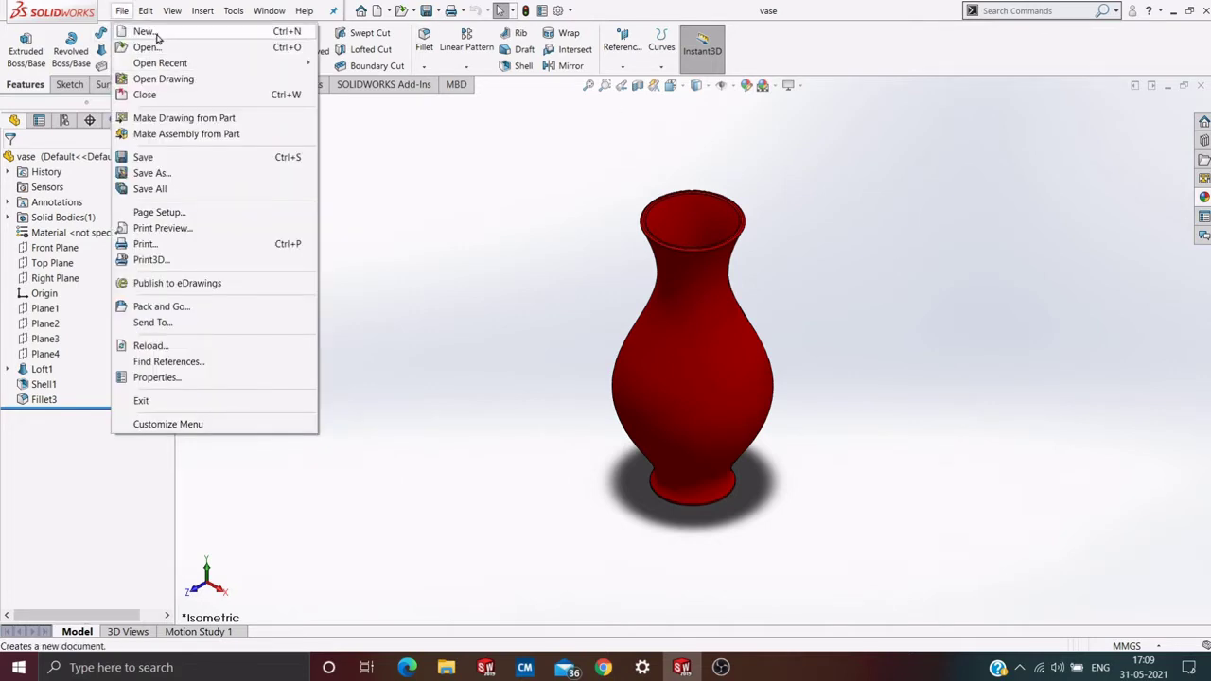
# Create a new blank Part document and collapse the Appearances, Scenes and Decals pane
pyautogui.click(143, 31)
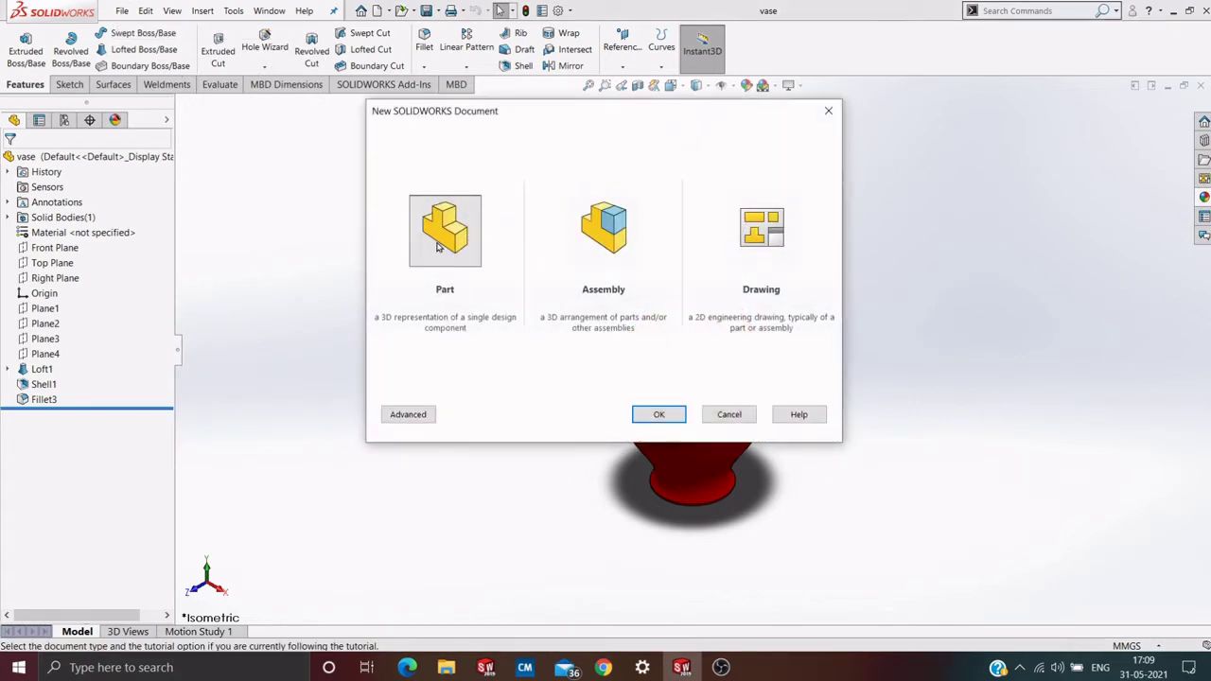
pyautogui.click(659, 415)
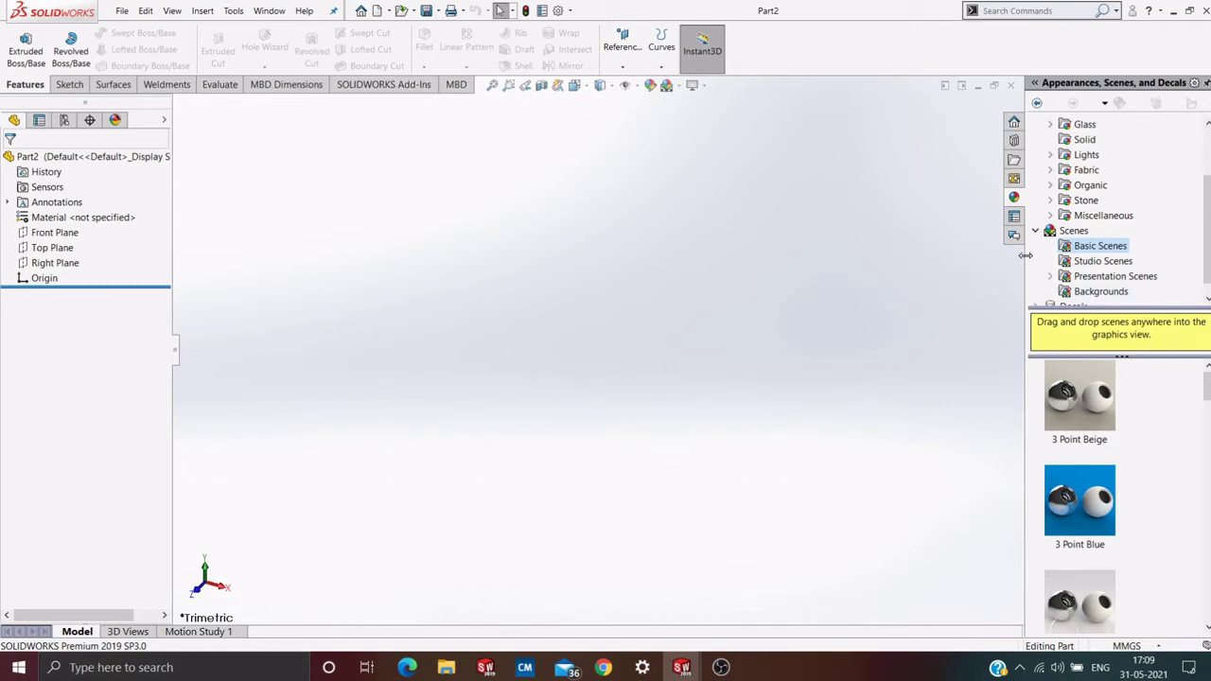
pyautogui.moveTo(1025, 256); pyautogui.dragTo(1208, 255)
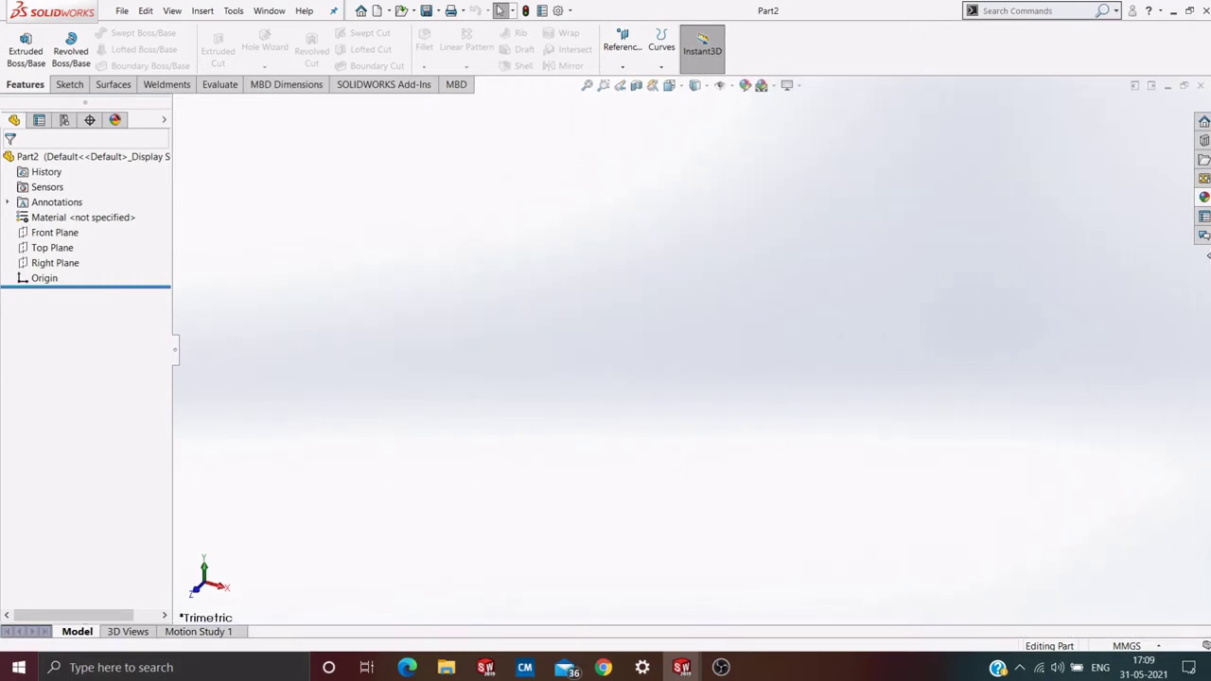
# Add offset planes from Top Plane: 50 mm distance, 4 planes, creating Plane1–Plane4
pyautogui.click(38, 250)
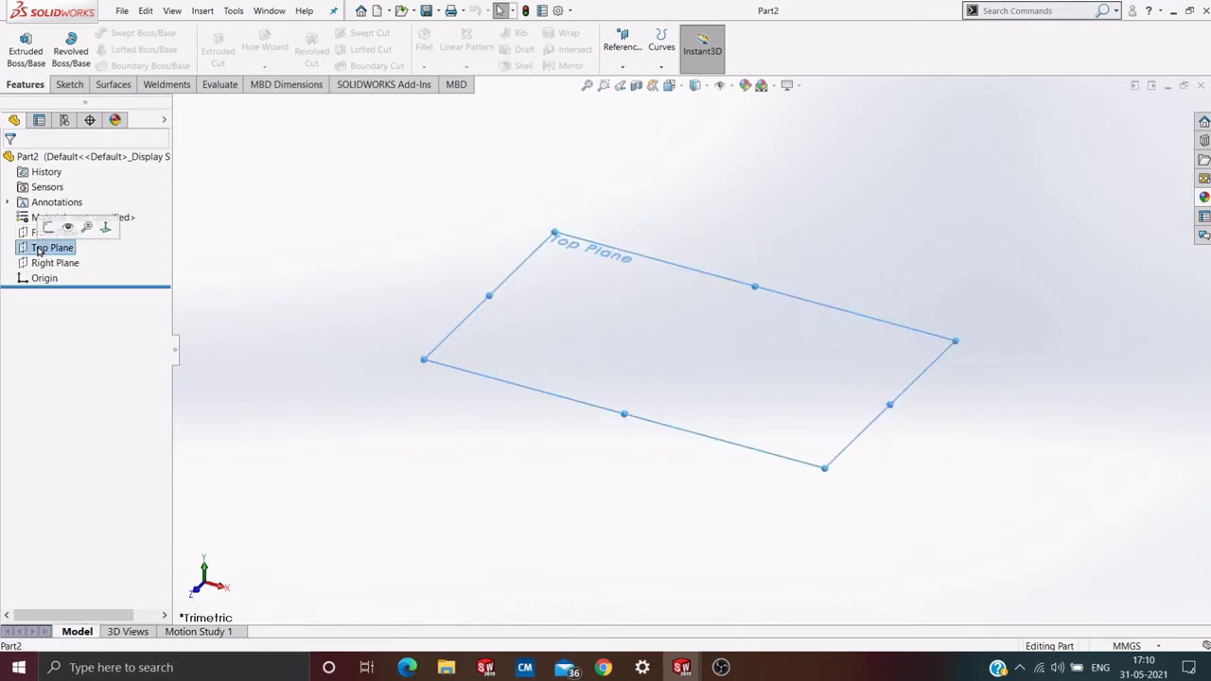
pyautogui.click(621, 58)
pyautogui.click(630, 83)
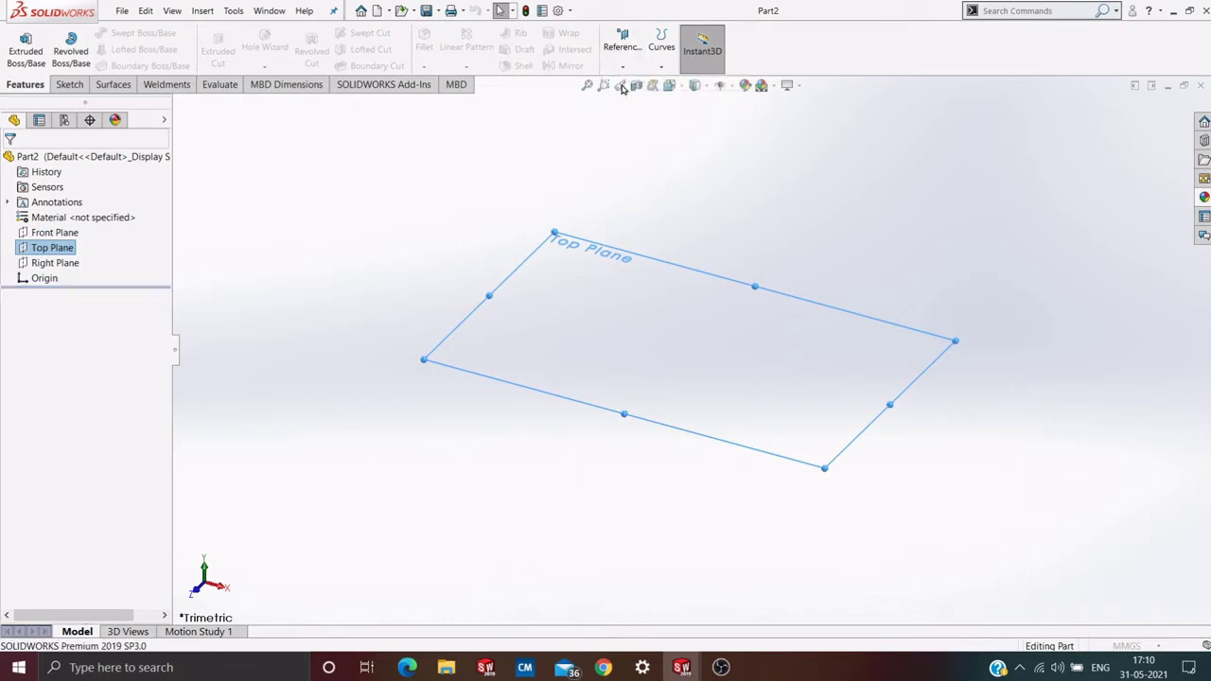
pyautogui.click(622, 87)
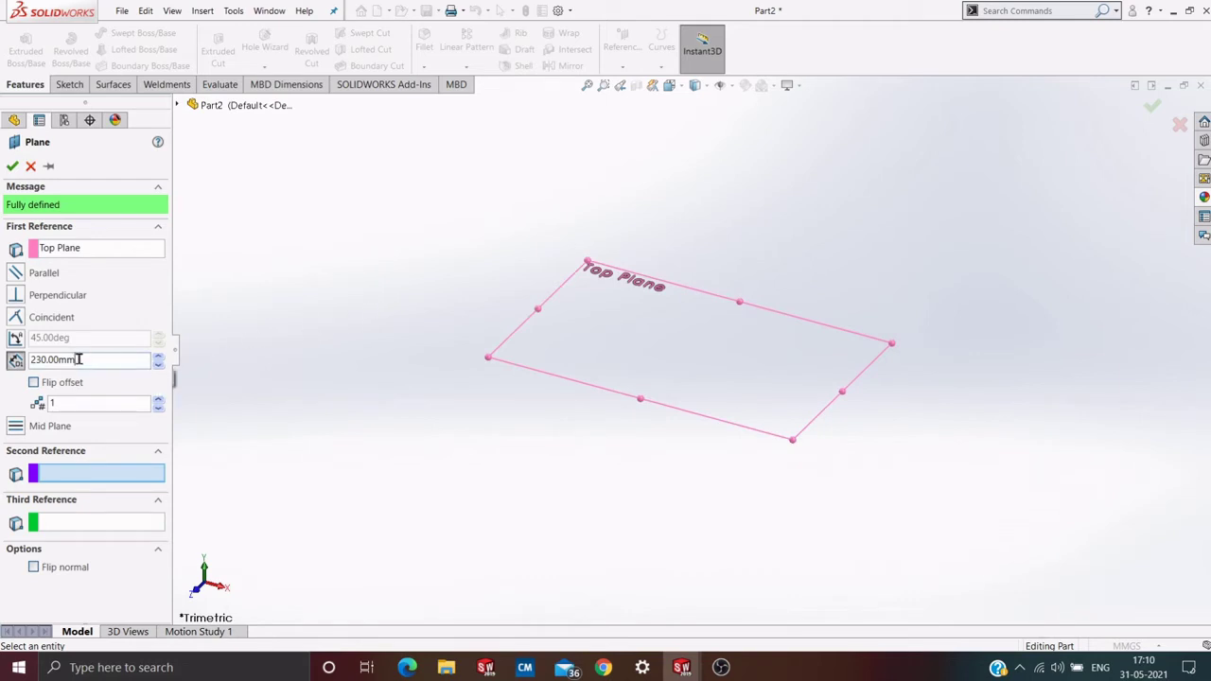
pyautogui.moveTo(80, 360); pyautogui.dragTo(23, 369)
pyautogui.press('BackSpace')
pyautogui.write('50')
pyautogui.press('Return')
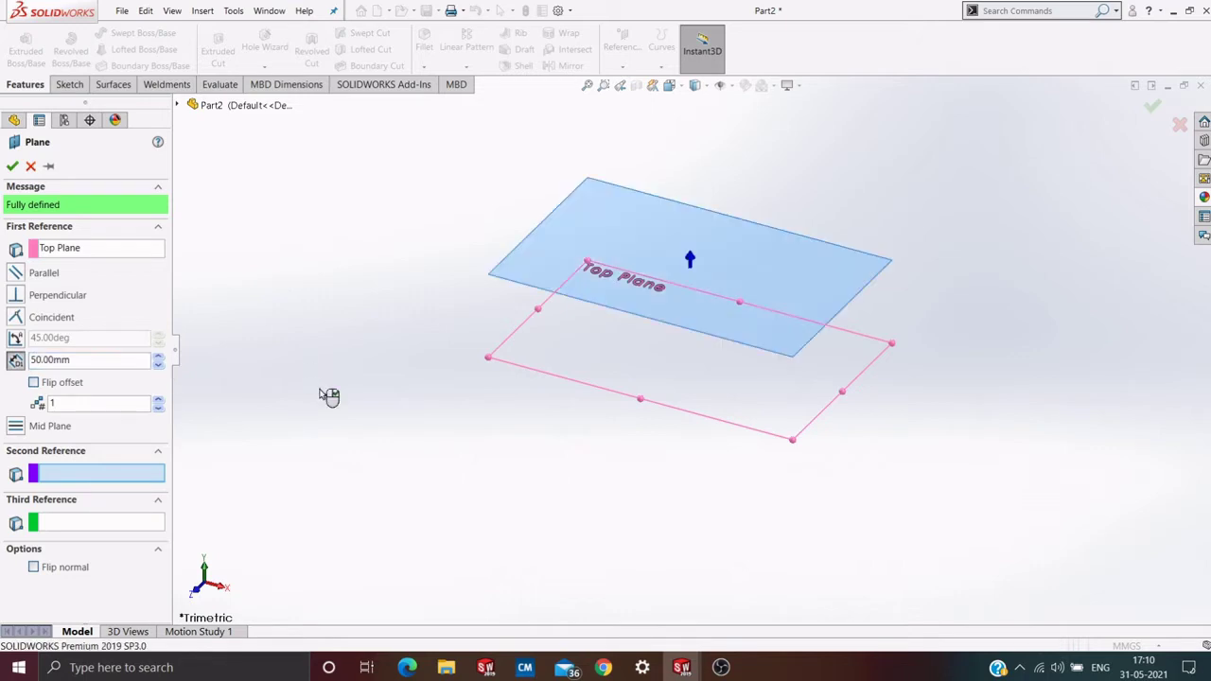
pyautogui.click(158, 402)
pyautogui.click(158, 402)
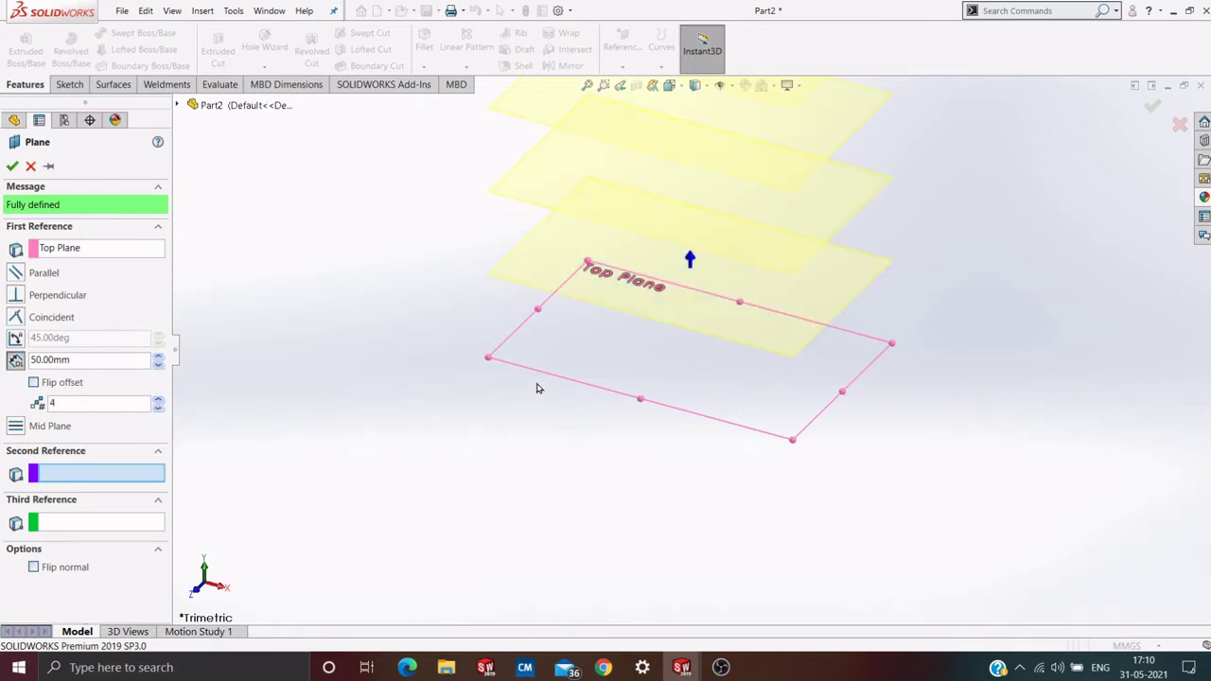
pyautogui.press('f')
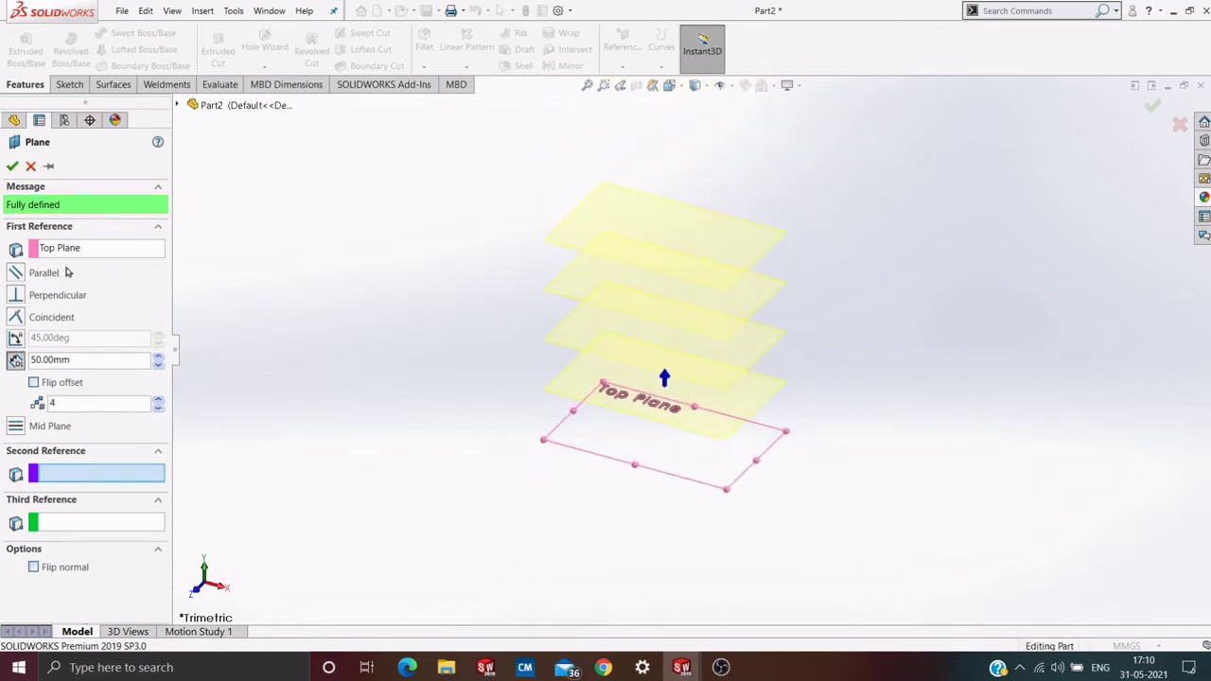
pyautogui.click(10, 167)
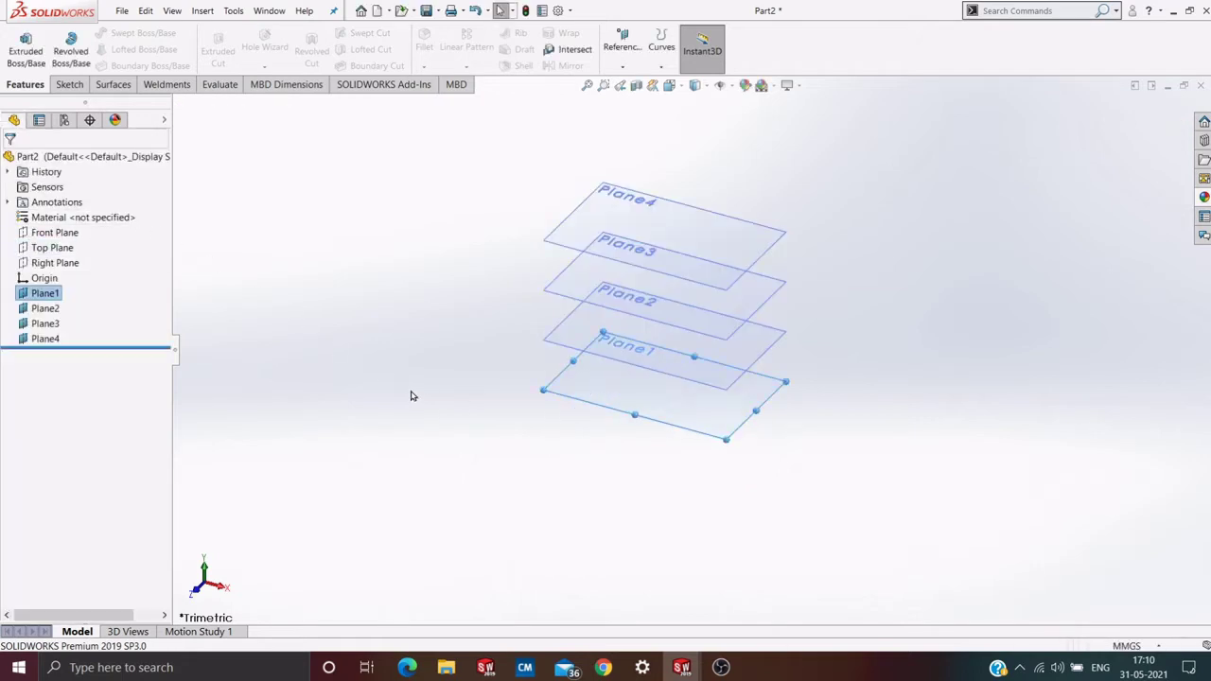
# Start a sketch on Plane1 and draw a circle centred on the origin
pyautogui.rightClick(641, 398)
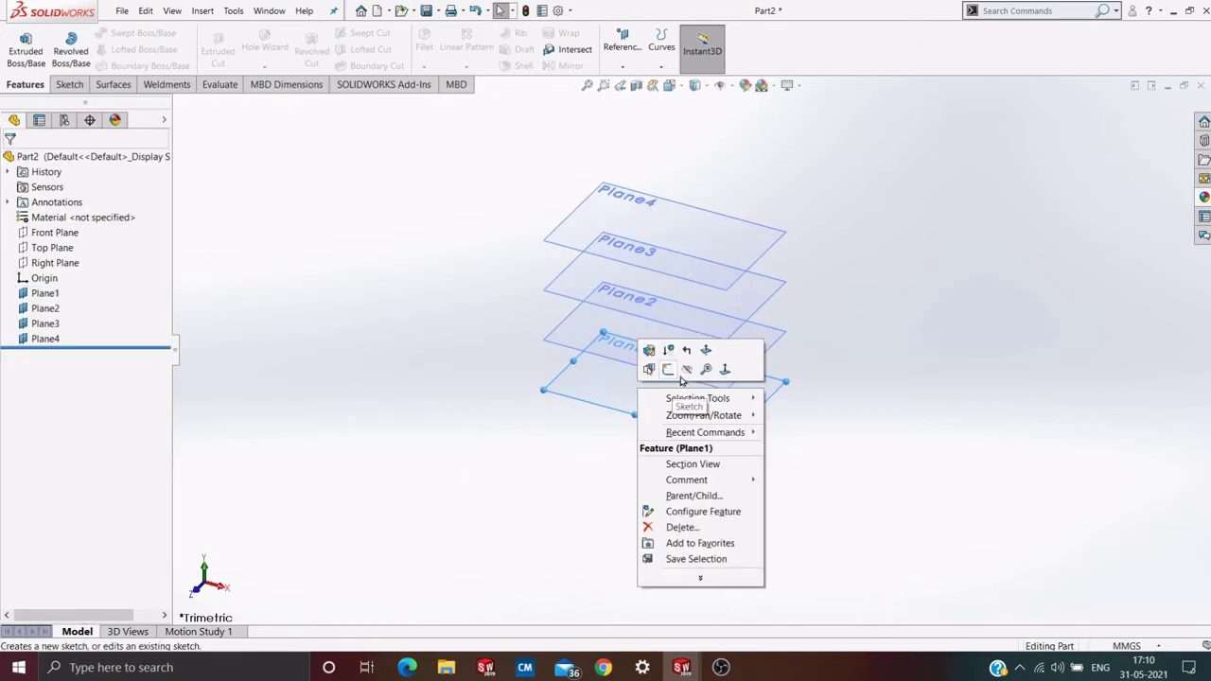
pyautogui.click(670, 370)
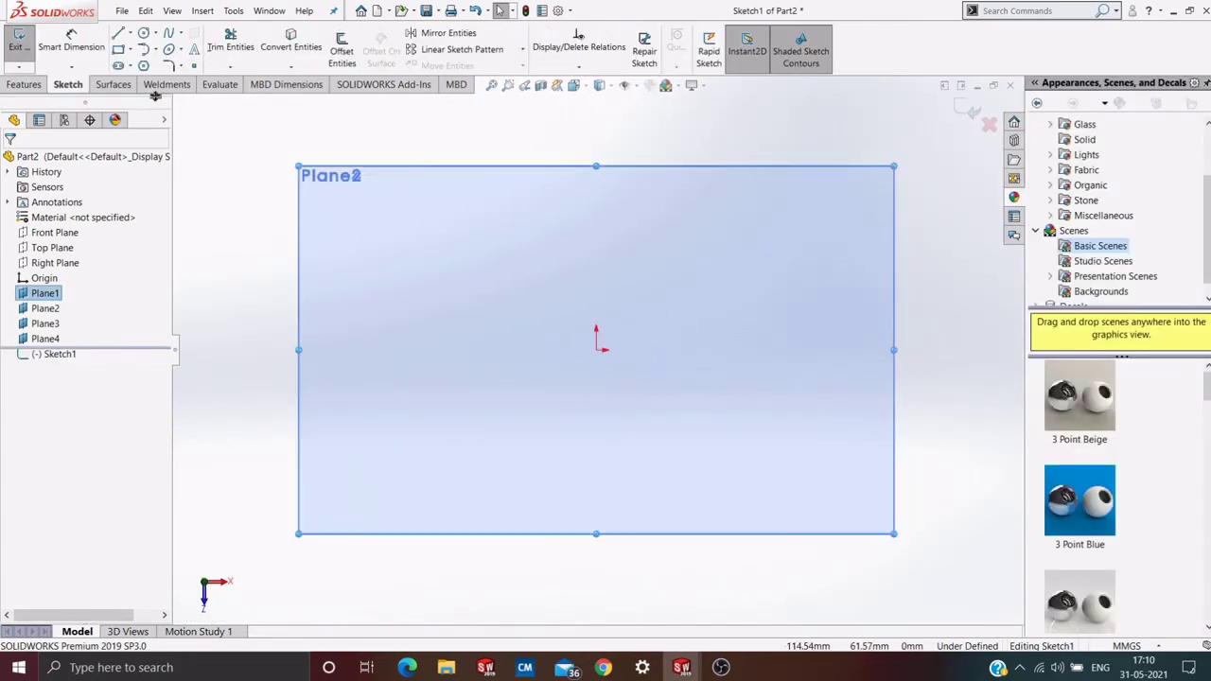
pyautogui.click(143, 36)
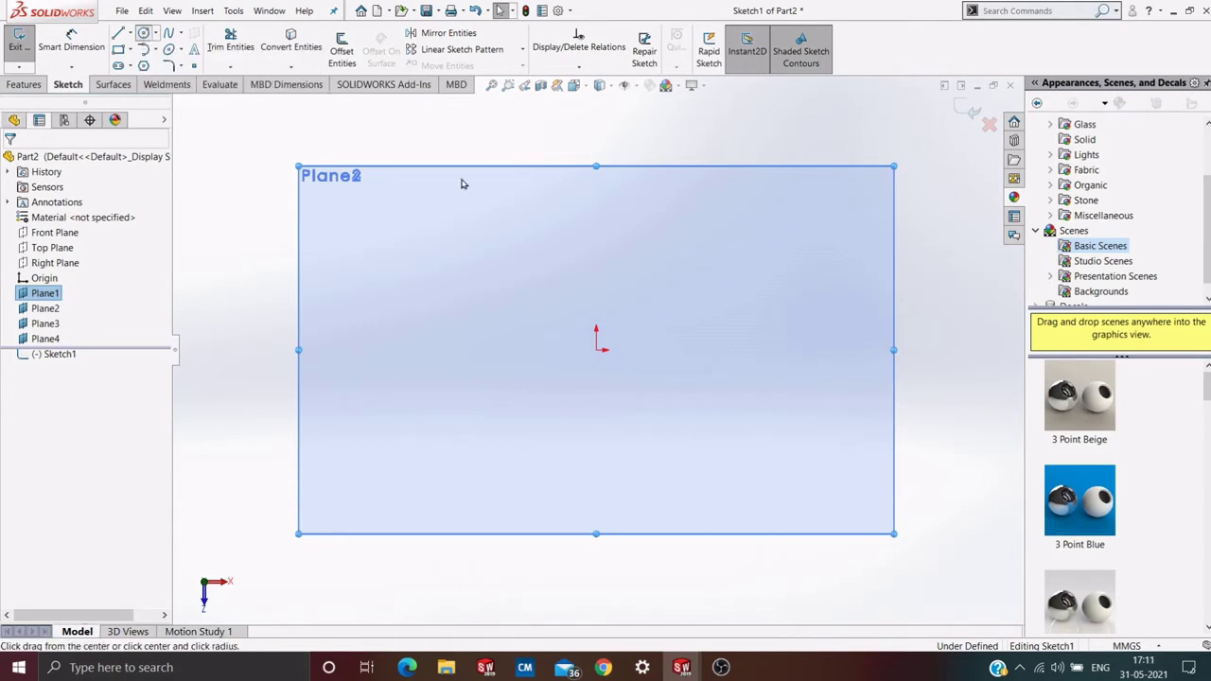
pyautogui.click(596, 350)
pyautogui.click(677, 380)
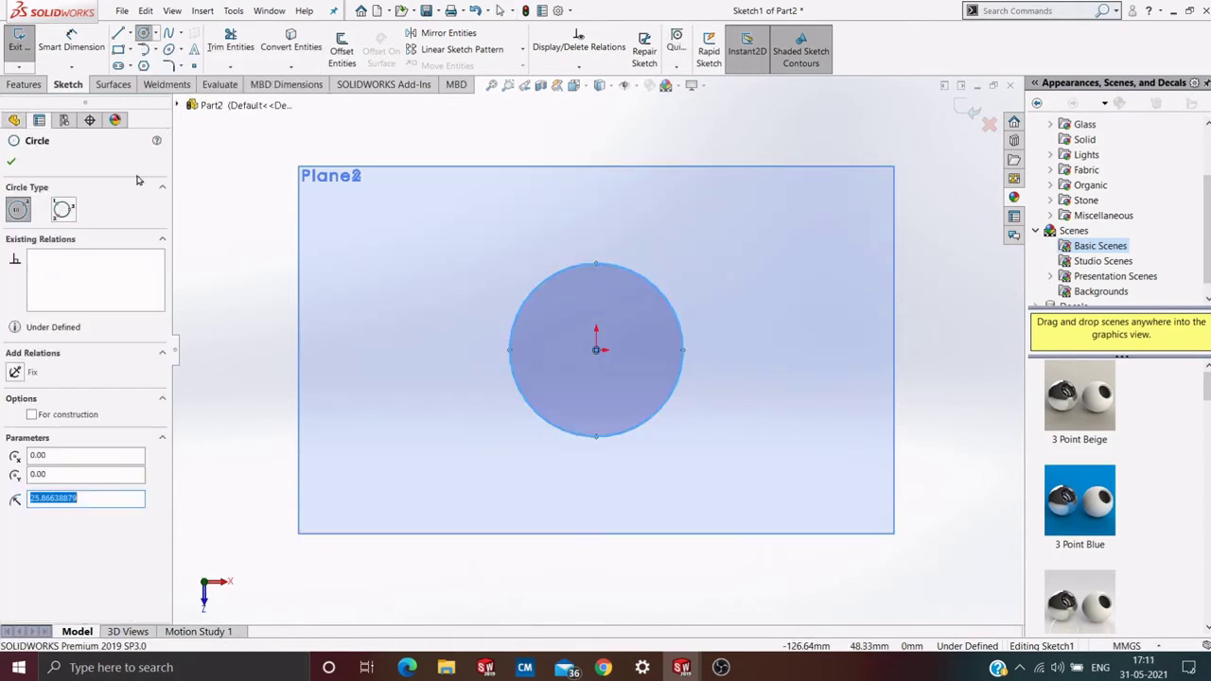
pyautogui.click(11, 163)
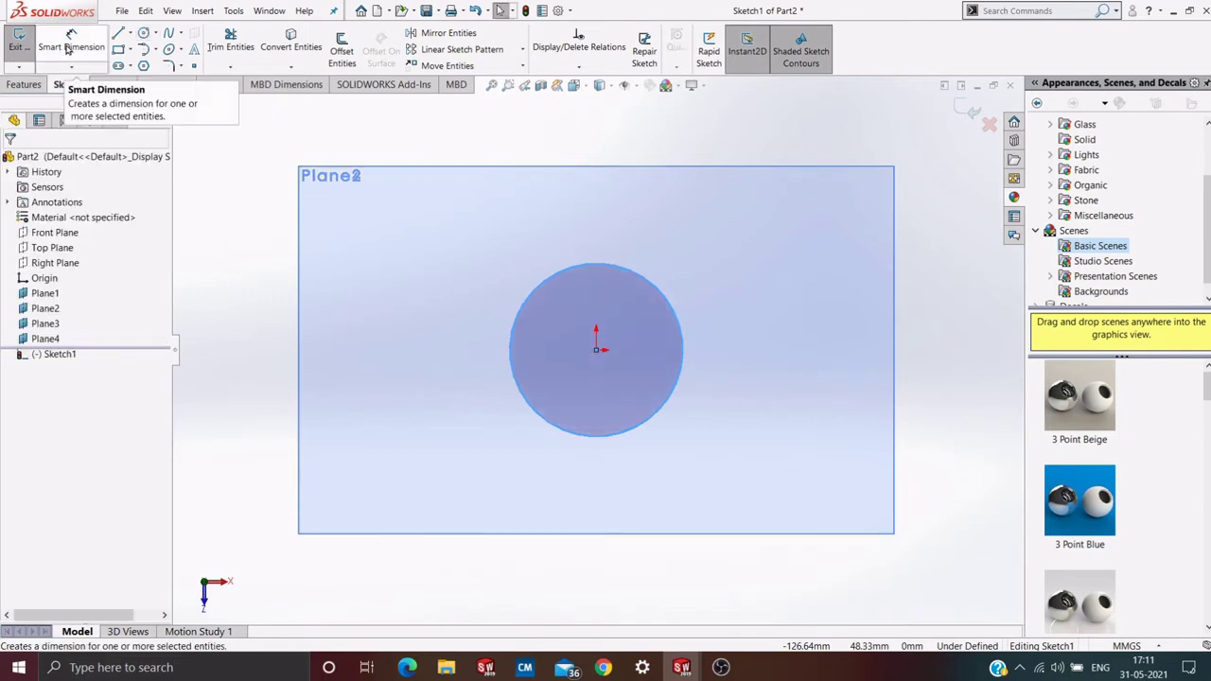
# Dimension the circle to 50 mm diameter and exit Sketch1
pyautogui.click(68, 47)
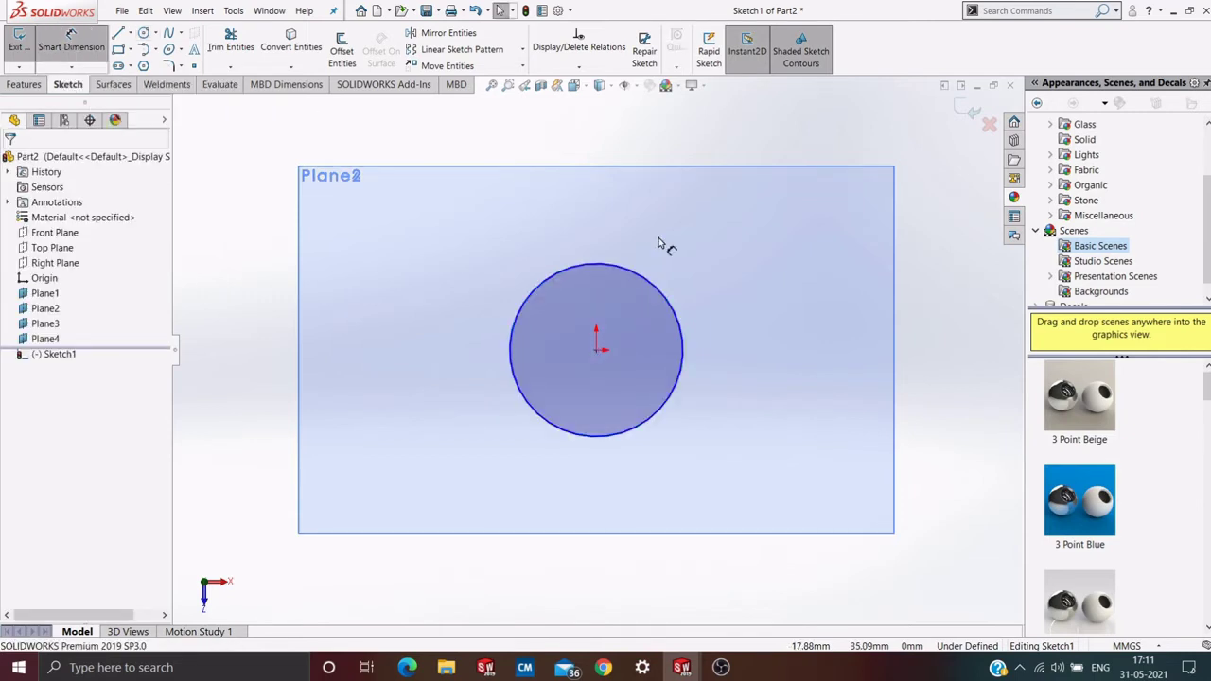
pyautogui.click(668, 297)
pyautogui.click(863, 257)
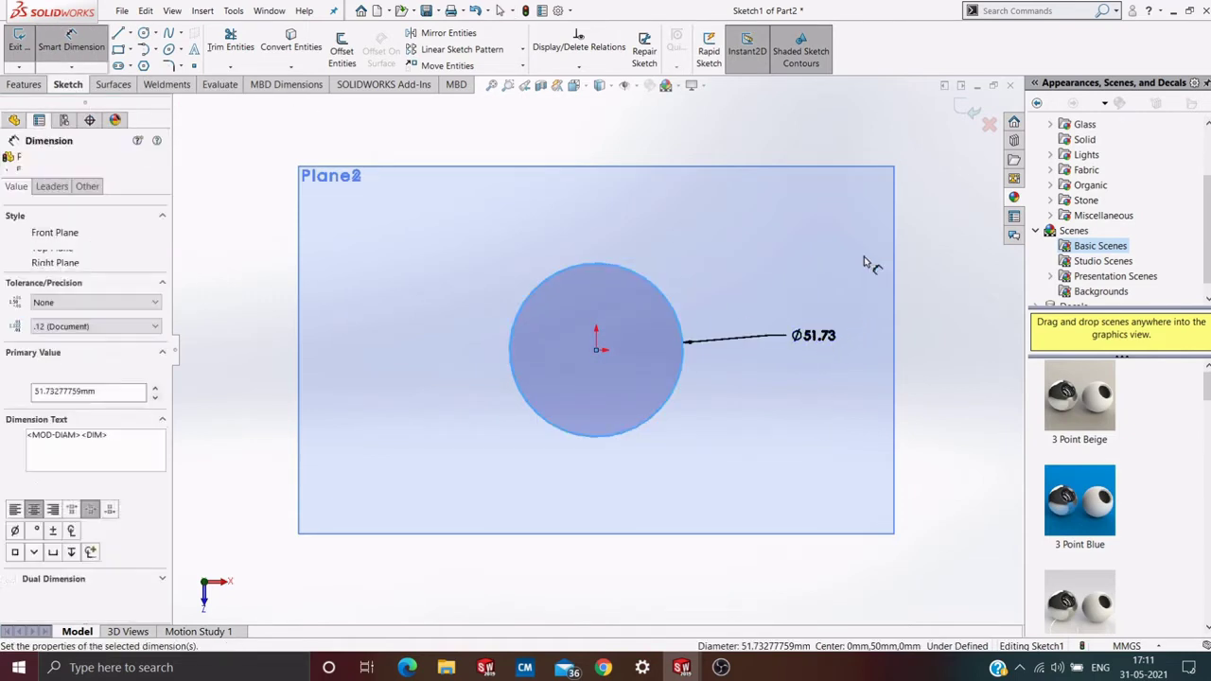
pyautogui.write('50')
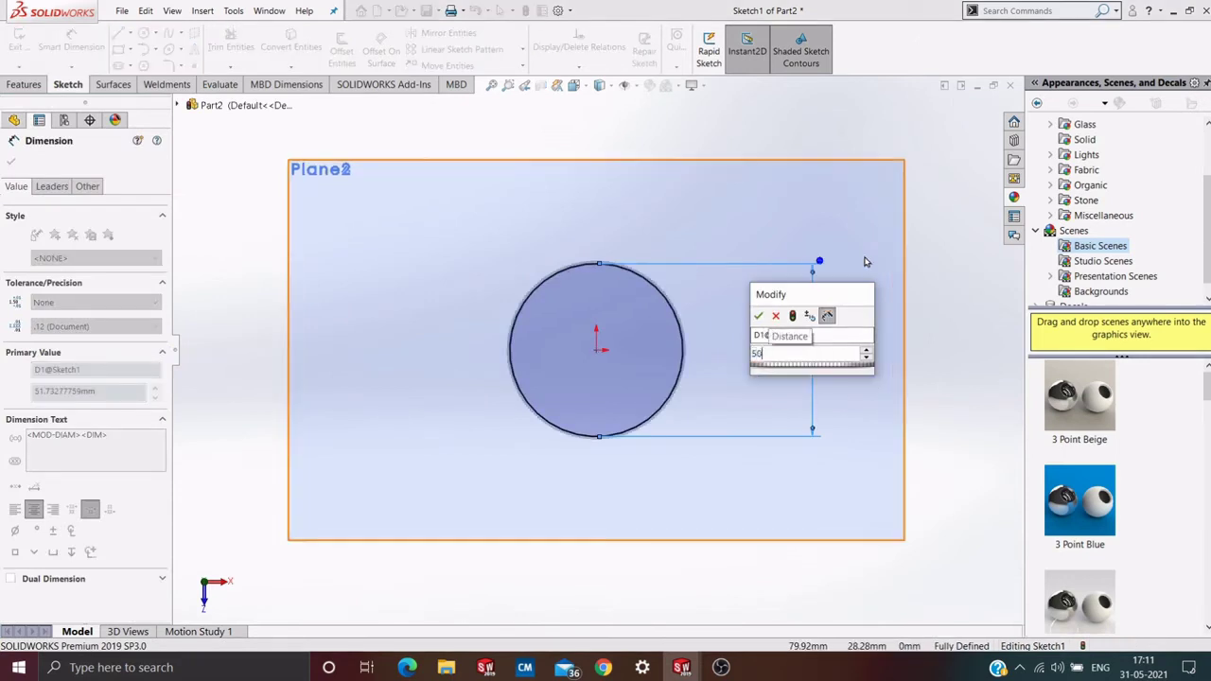
pyautogui.press('Return')
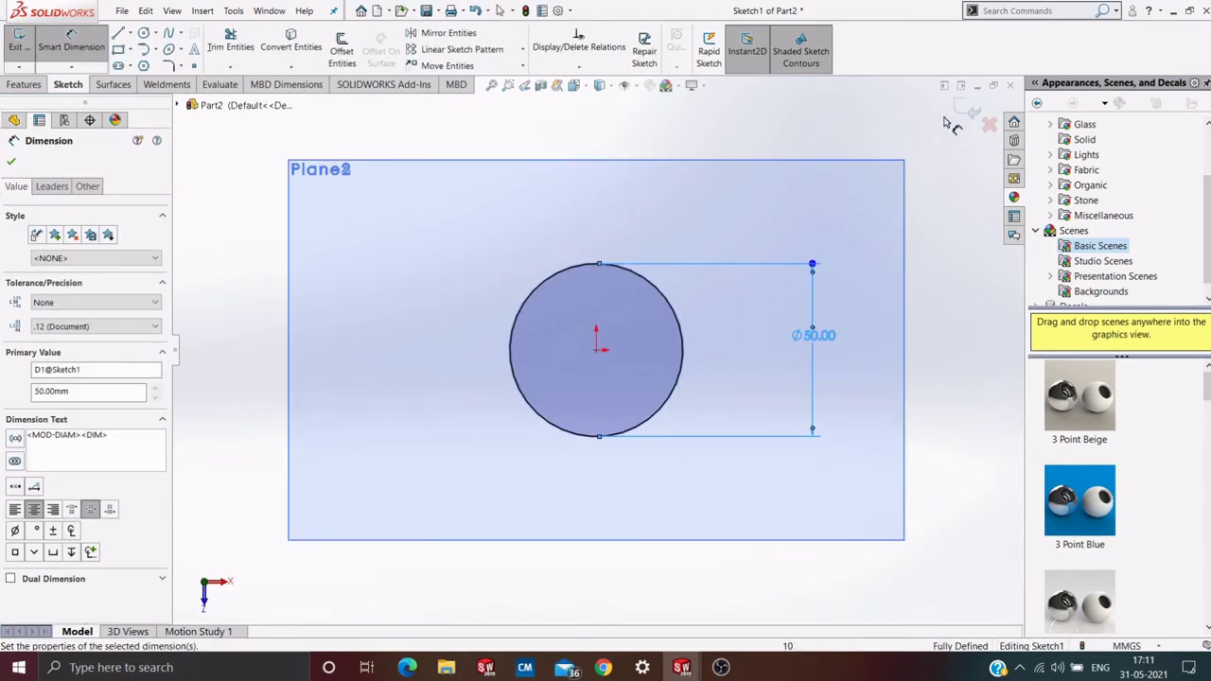
pyautogui.click(11, 165)
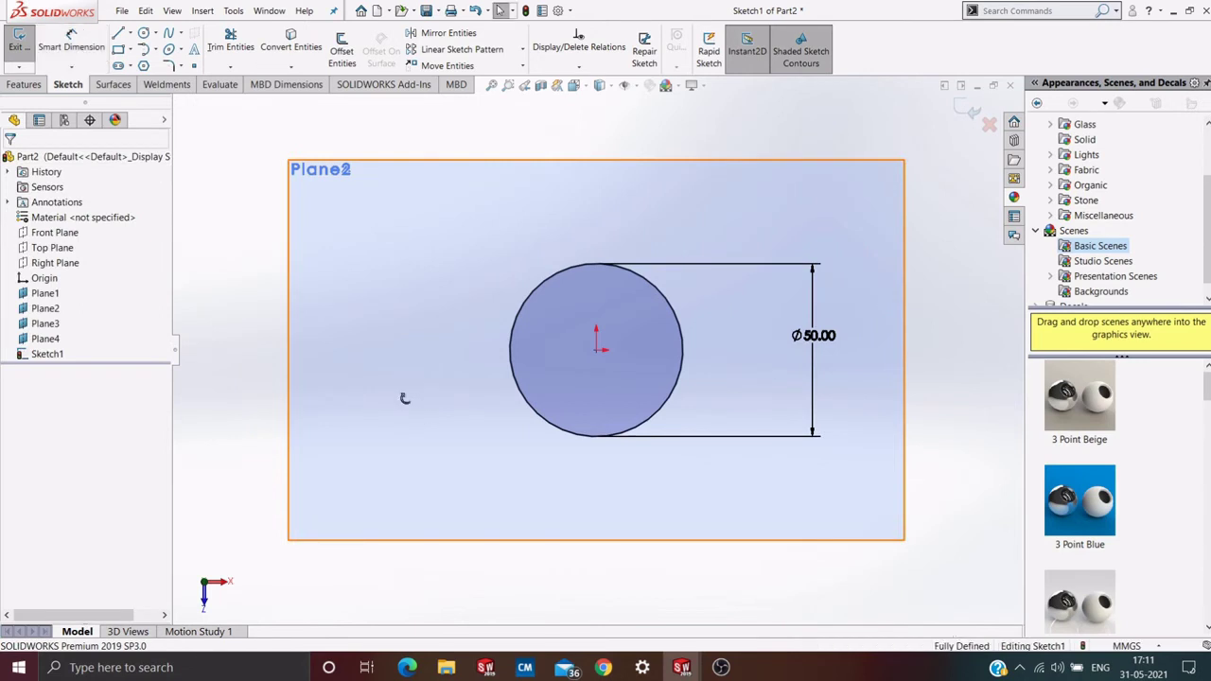
pyautogui.moveTo(405, 400); pyautogui.dragTo(390, 291, button='middle')
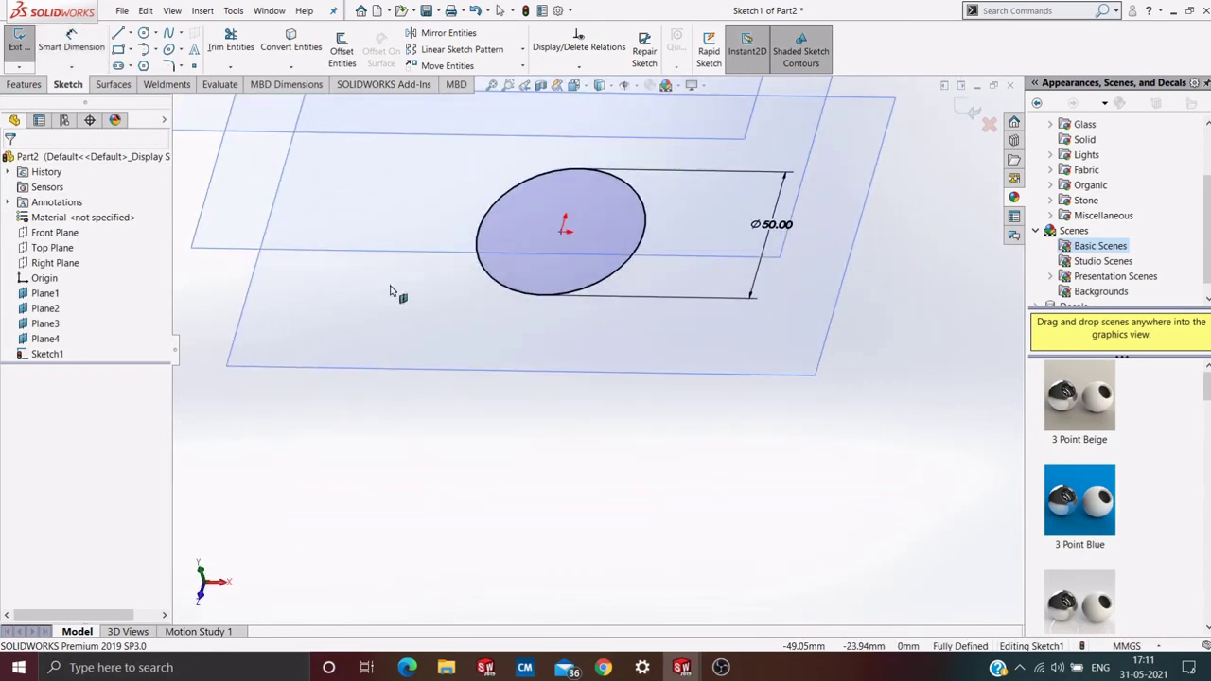
pyautogui.click(959, 112)
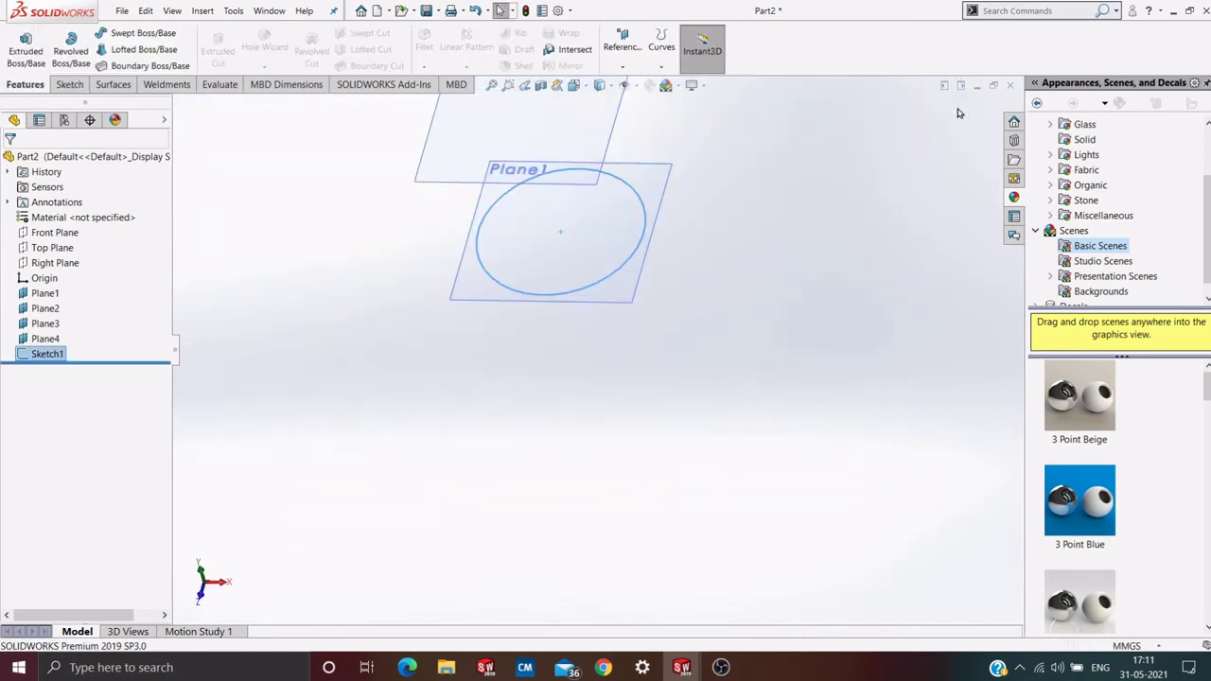
# Start a sketch on Plane2 and draw a circle centred on the origin
pyautogui.click(44, 308)
pyautogui.click(44, 293)
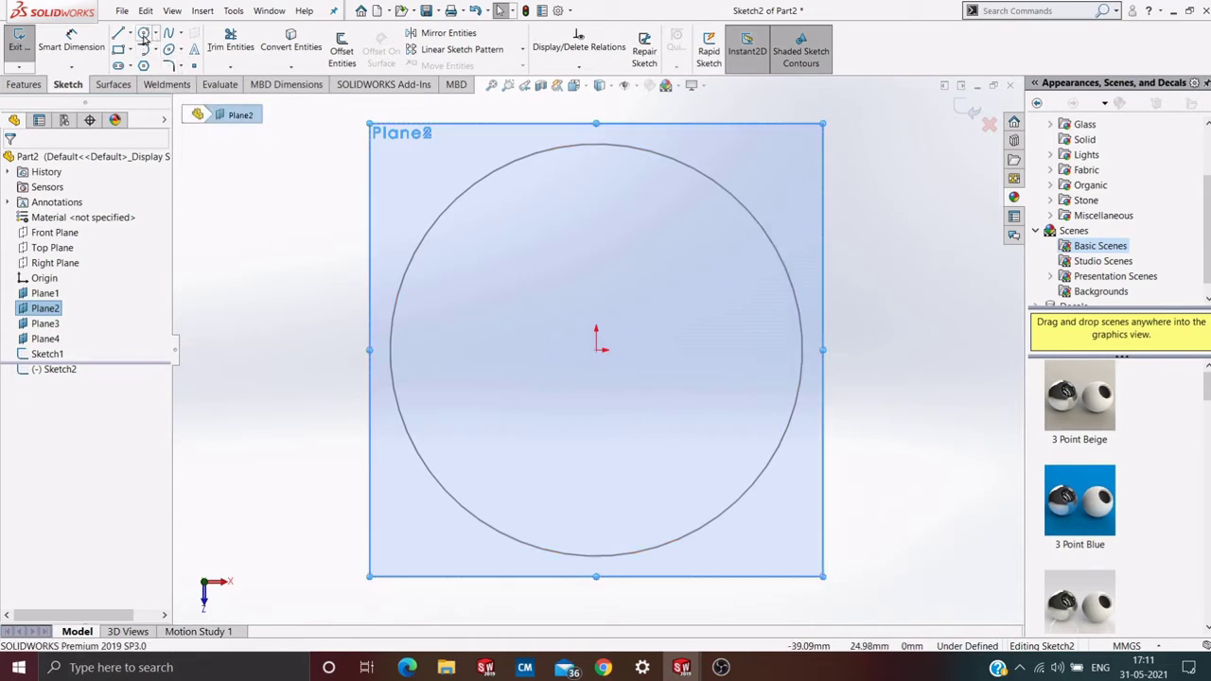
pyautogui.click(597, 351)
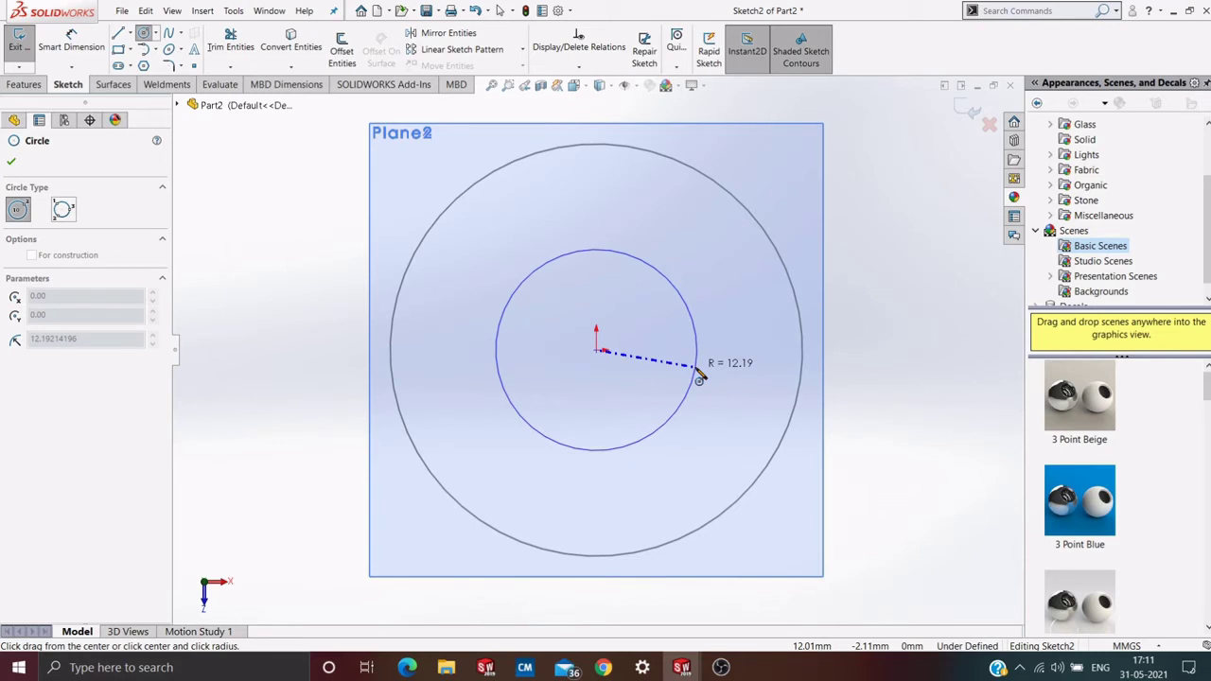
pyautogui.click(698, 375)
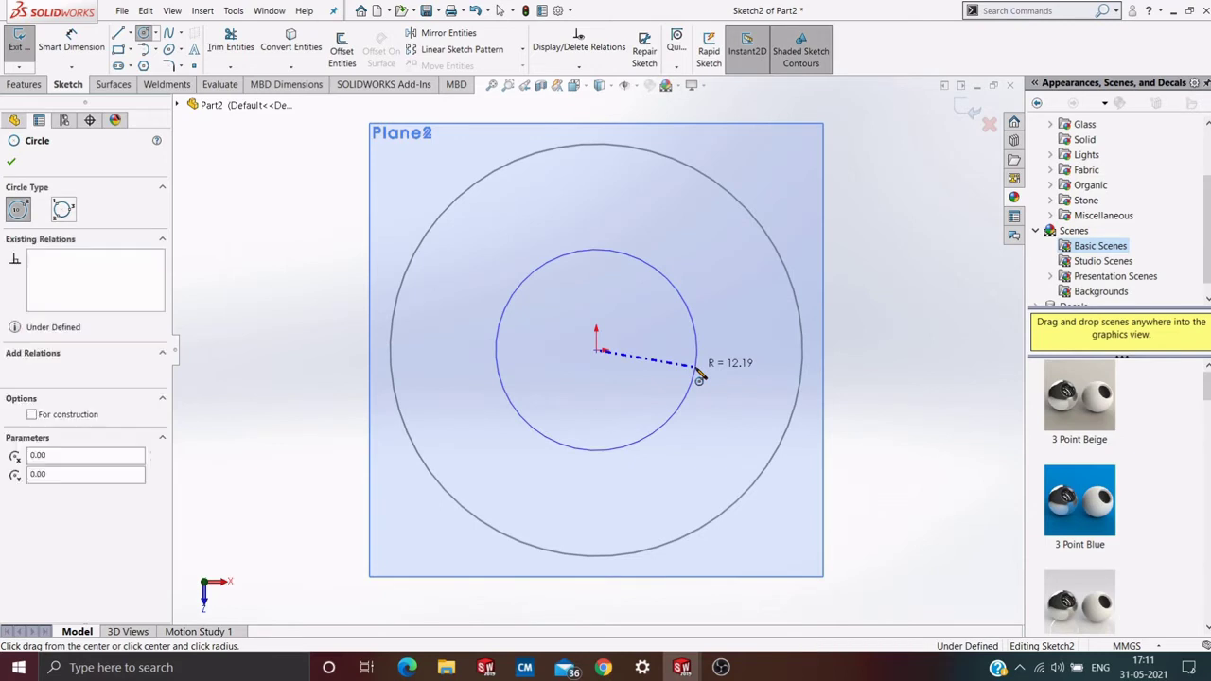
pyautogui.click(11, 163)
# Dimension the circle to 90 mm diameter and exit Sketch2
pyautogui.click(71, 43)
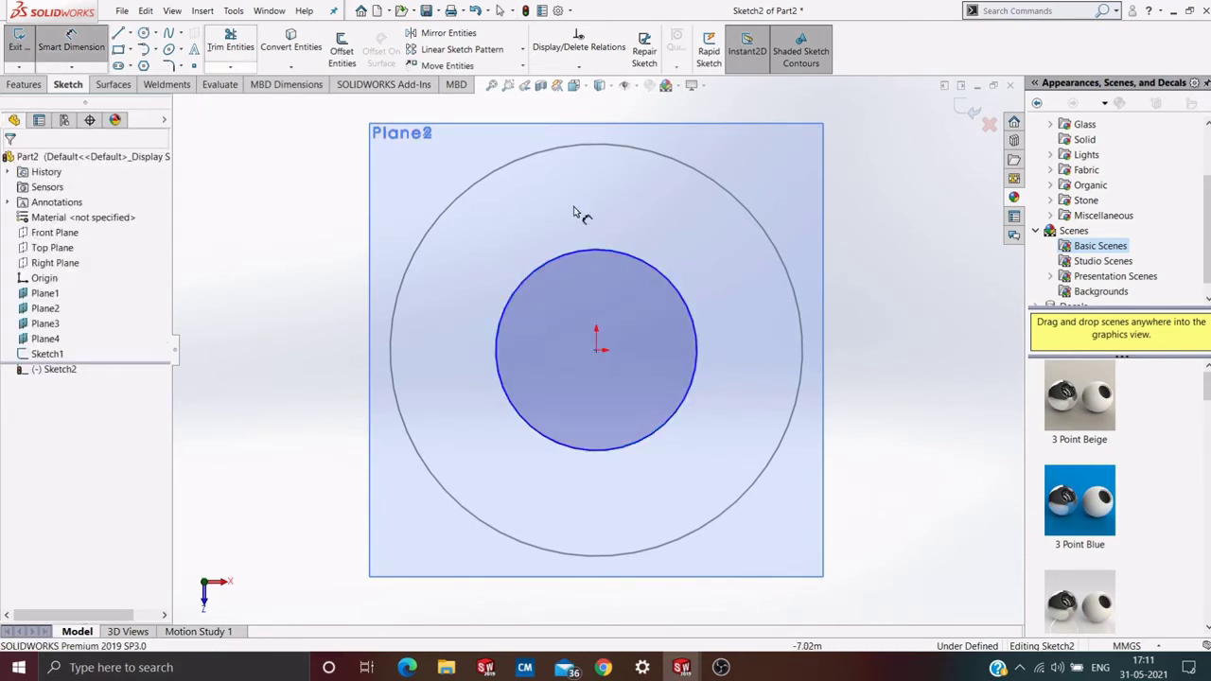
pyautogui.click(904, 342)
pyautogui.write('90')
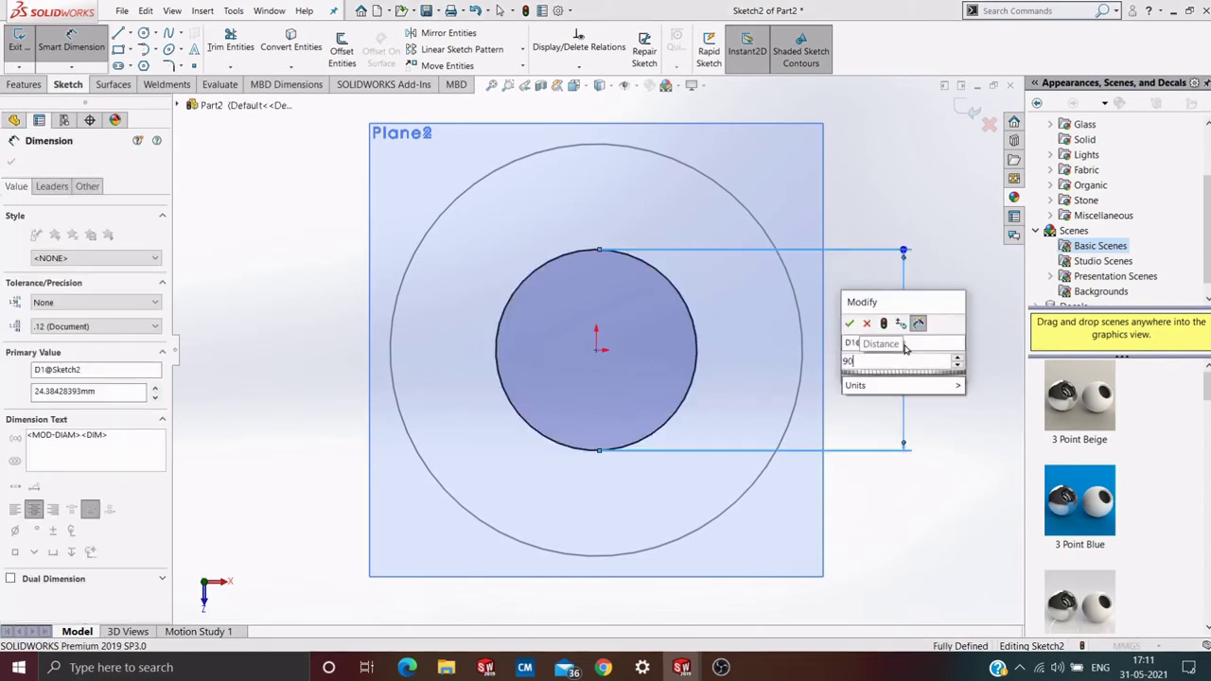
pyautogui.press('Return')
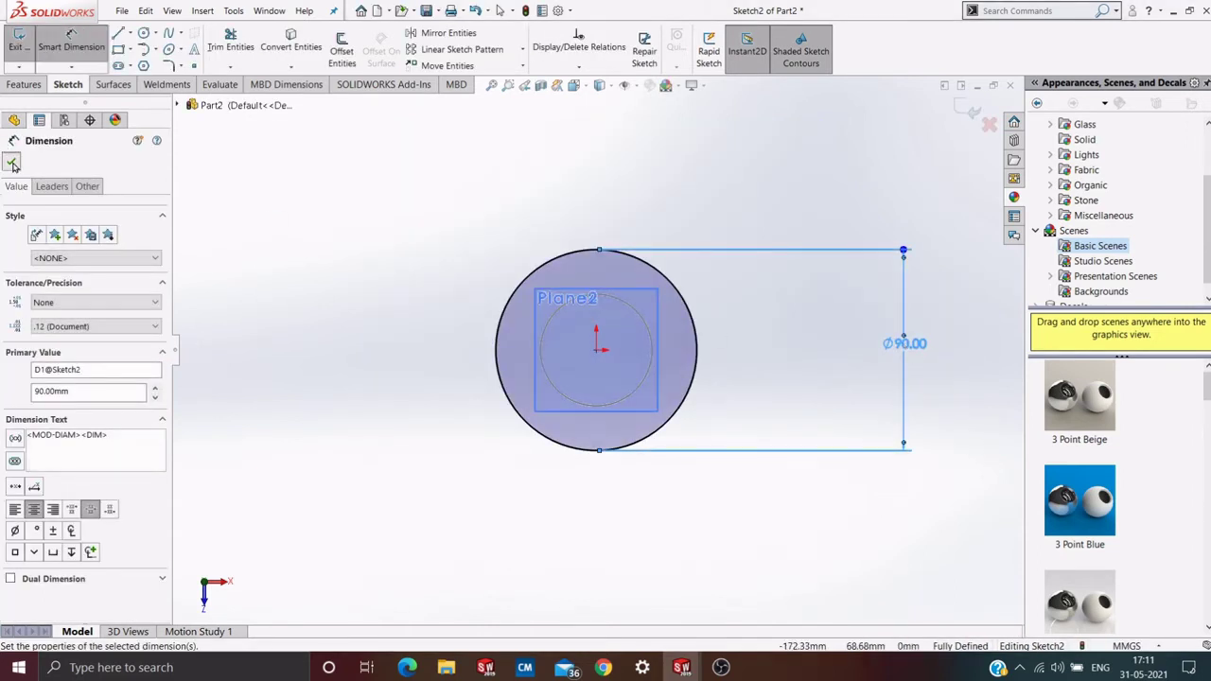
pyautogui.click(12, 163)
pyautogui.click(968, 112)
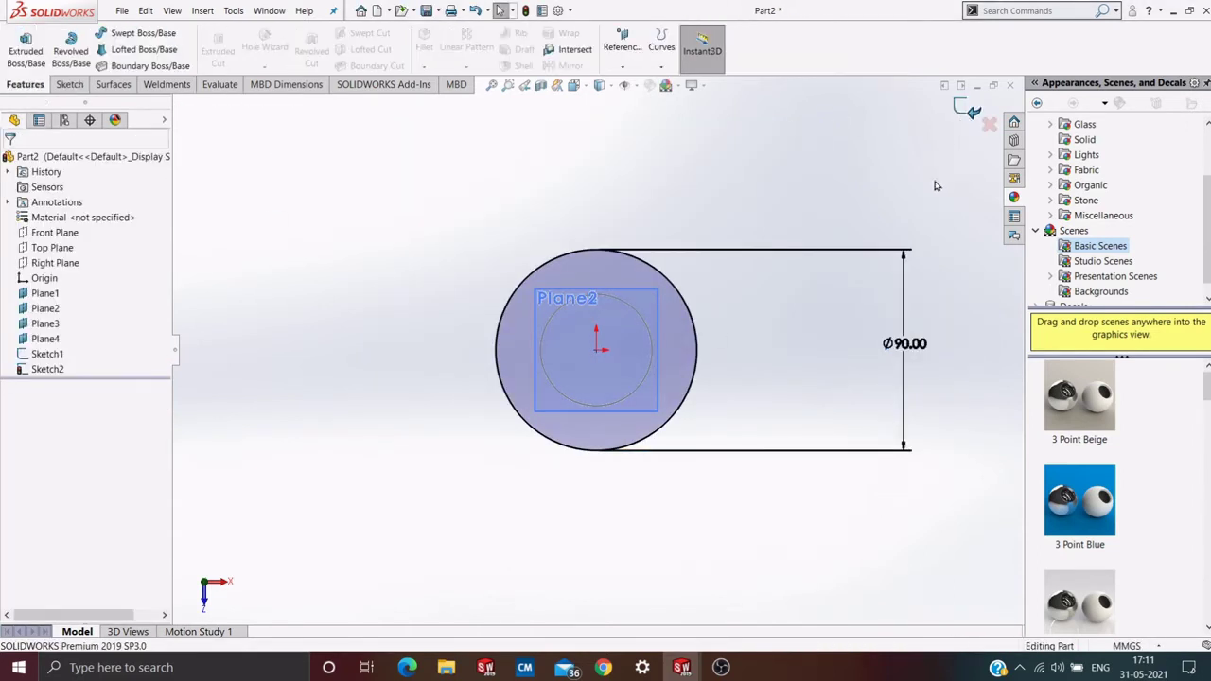
# Start a sketch on Plane3, view it Normal To, and draw an origin-centred circle
pyautogui.click(47, 323)
pyautogui.click(60, 306)
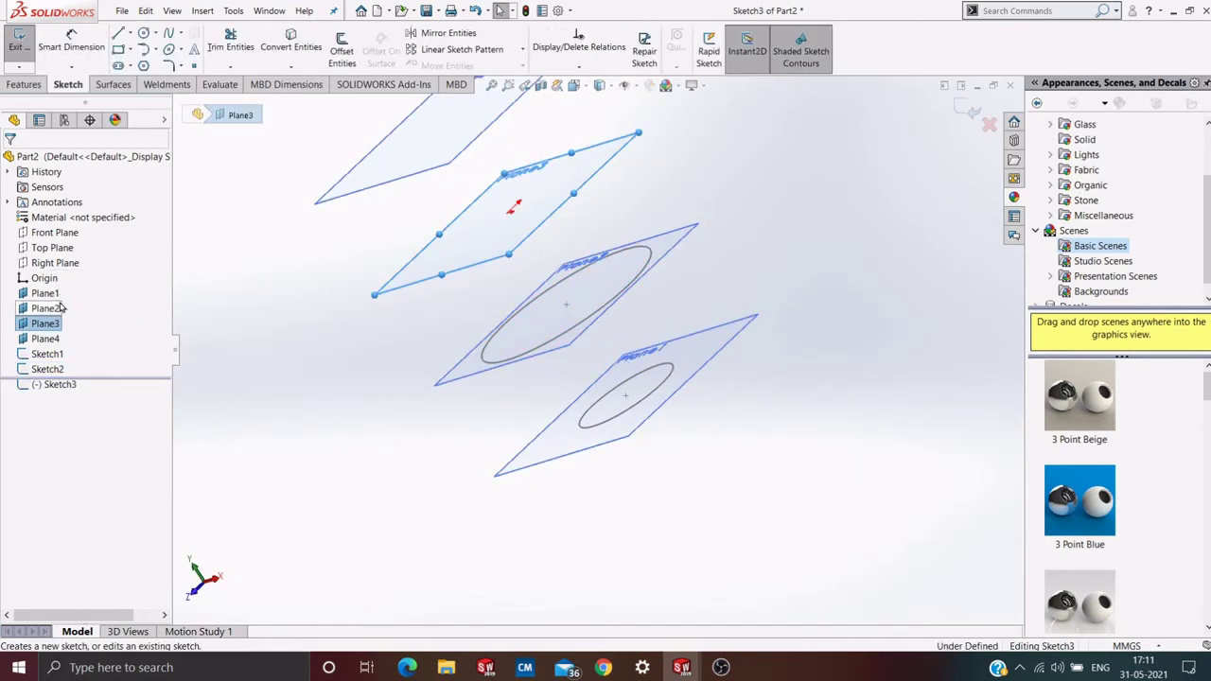
pyautogui.rightClick(47, 324)
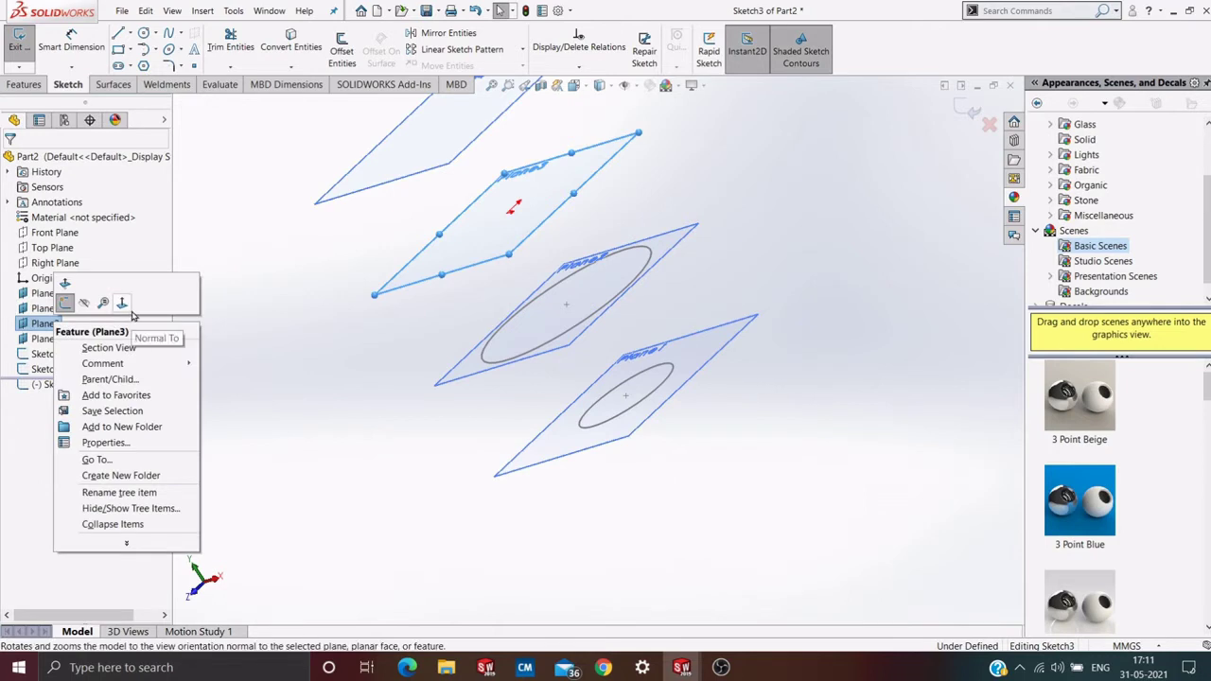
pyautogui.press('Escape')
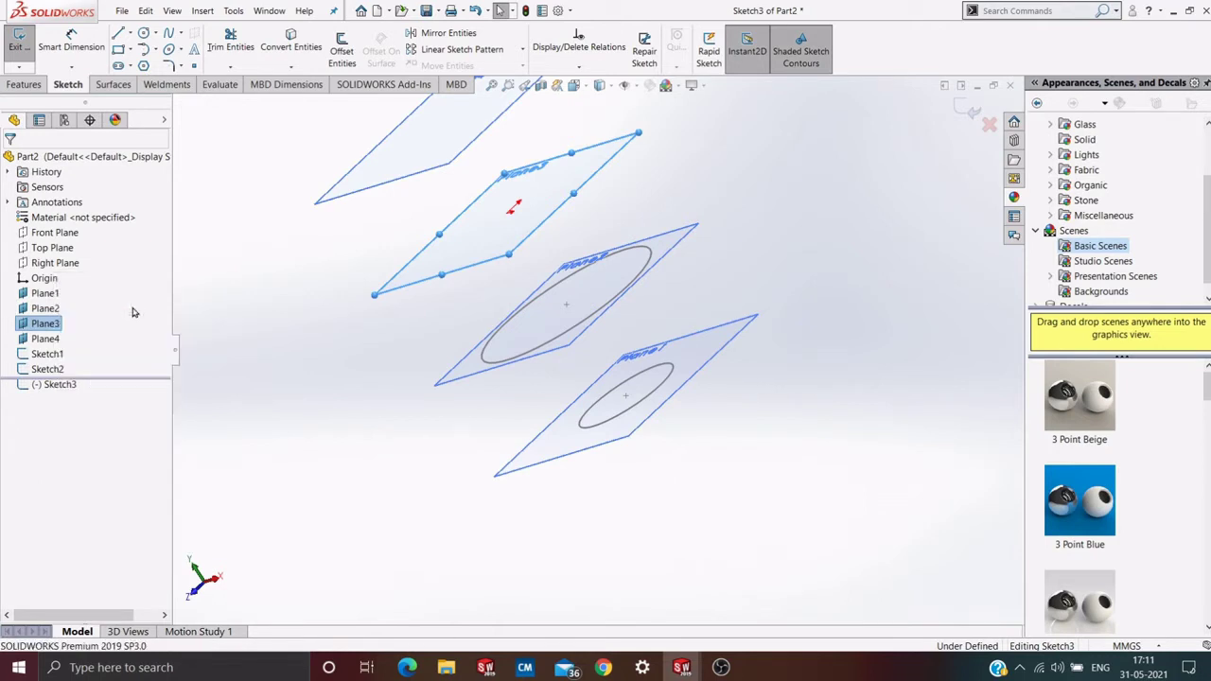
pyautogui.rightClick(44, 324)
pyautogui.click(116, 308)
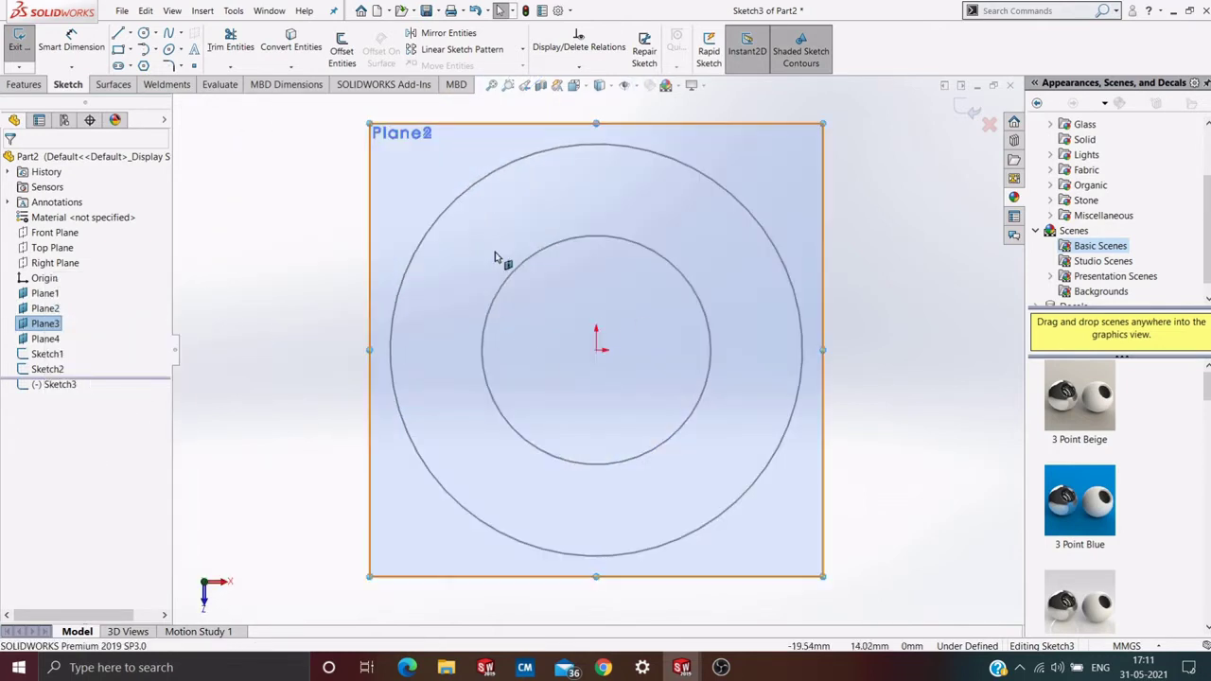
pyautogui.click(145, 33)
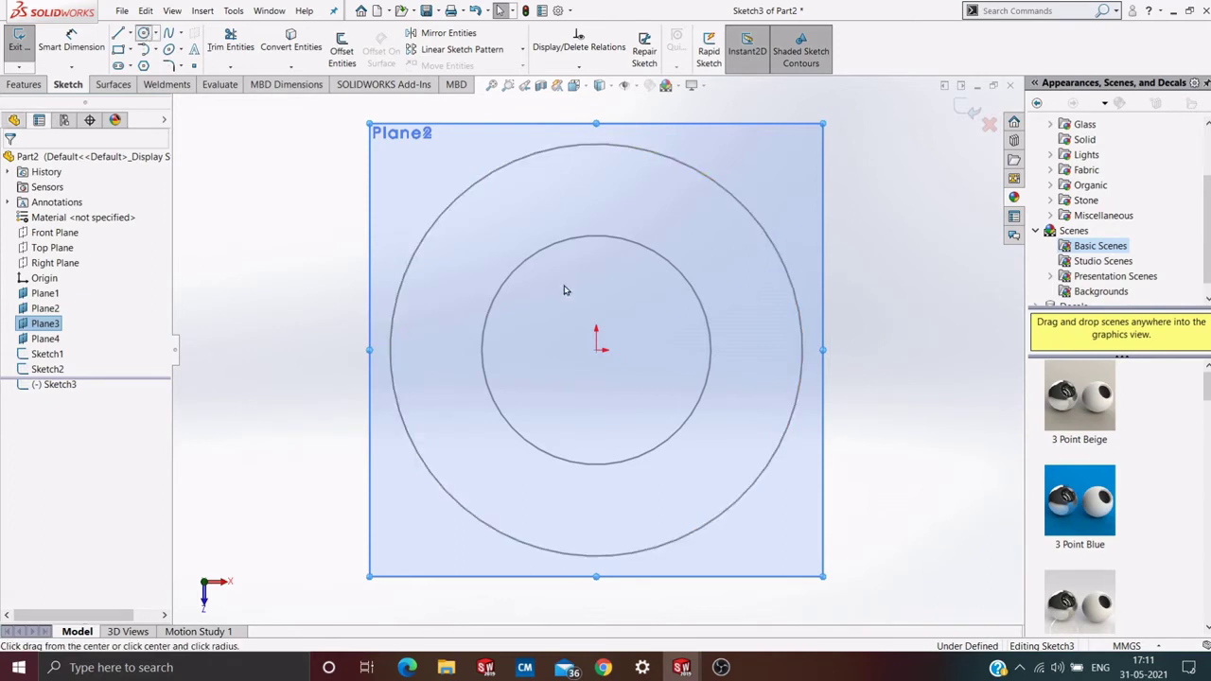
pyautogui.click(596, 350)
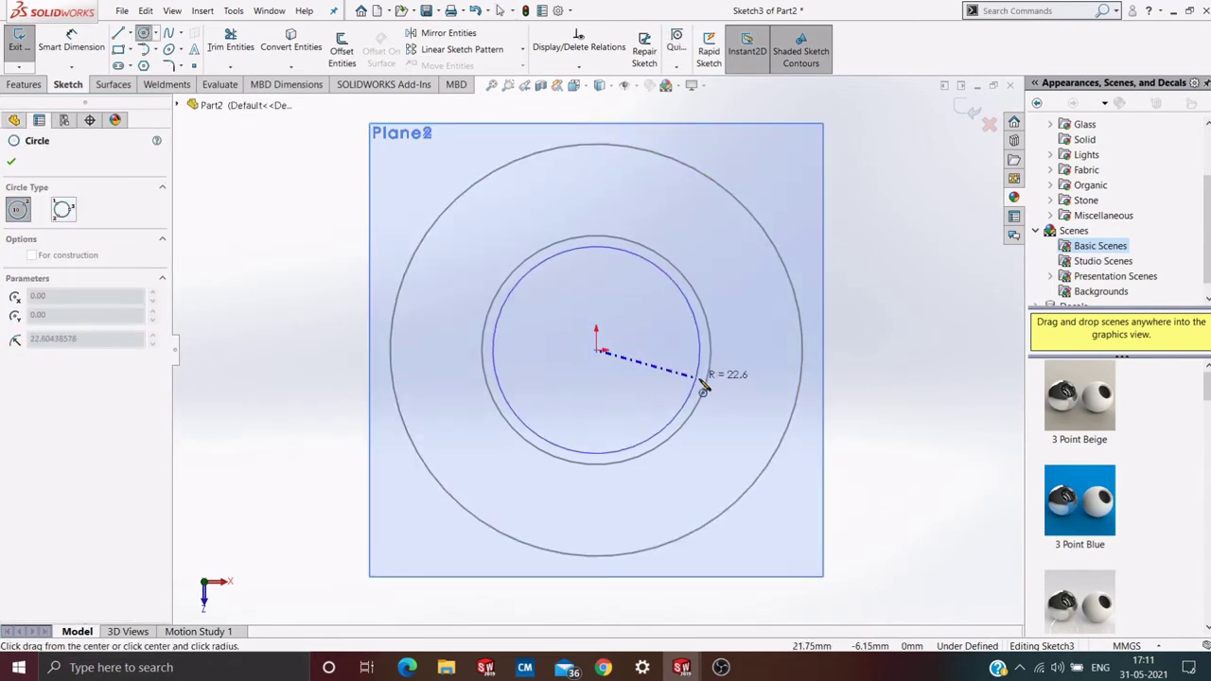
pyautogui.click(754, 380)
pyautogui.click(11, 160)
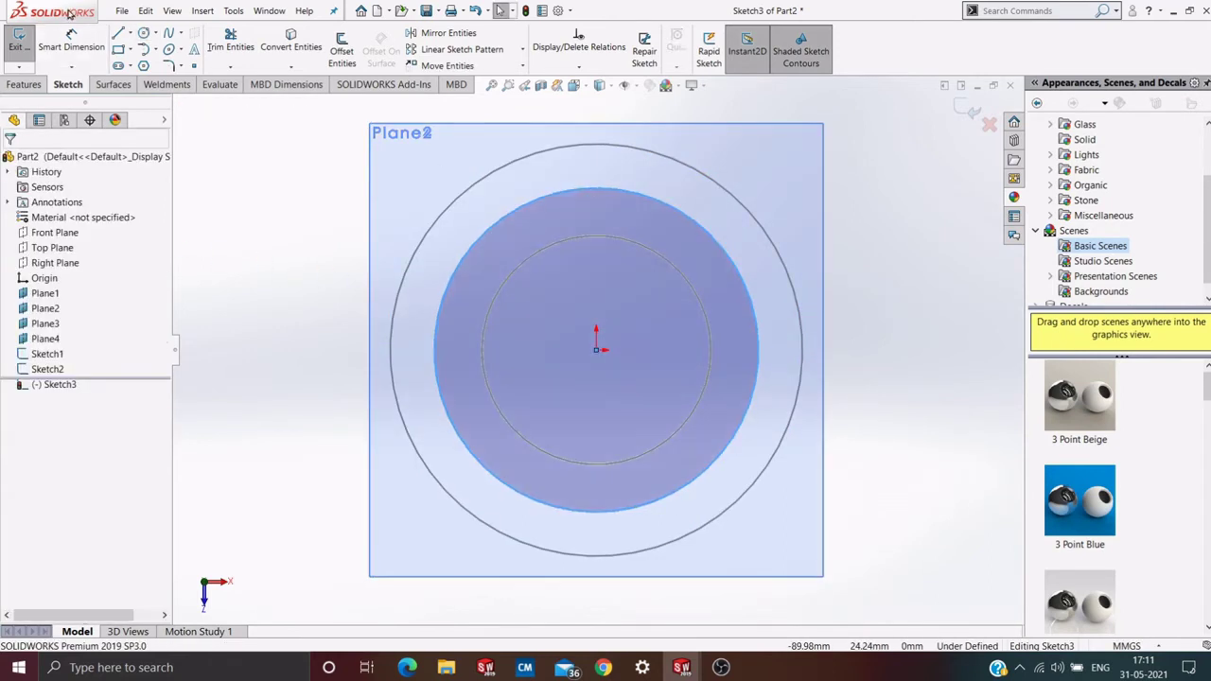
# Dimension the circle to 40 mm diameter and exit Sketch3
pyautogui.press('d')
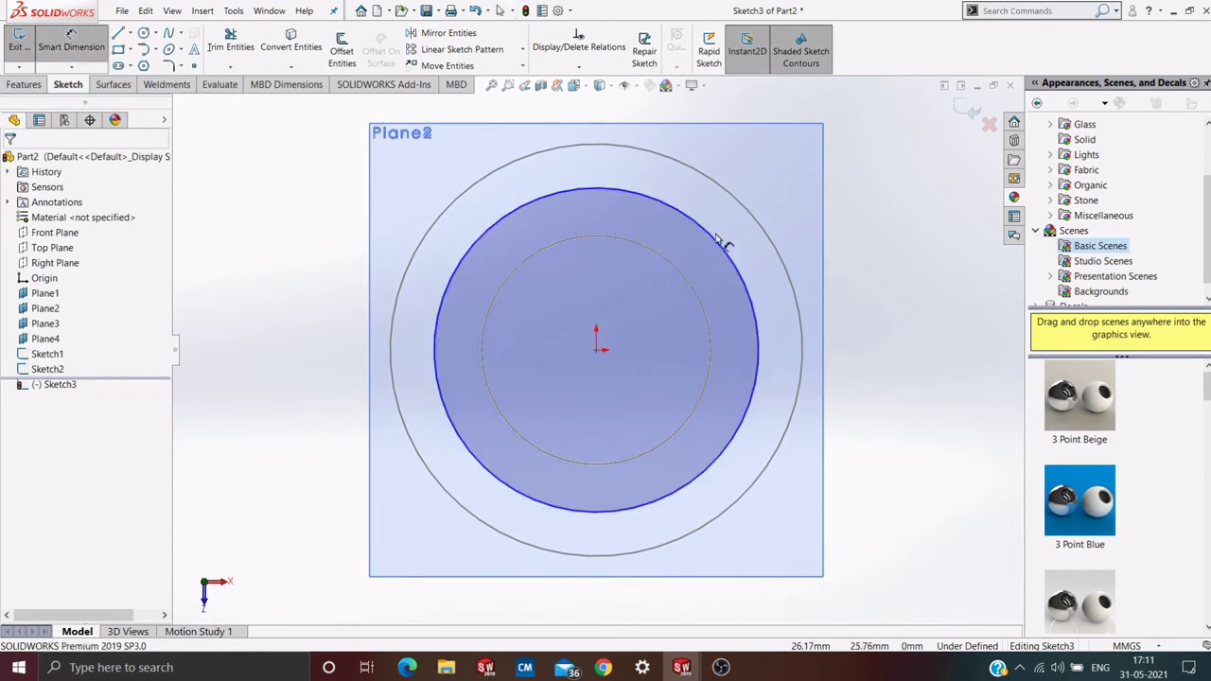
pyautogui.click(729, 251)
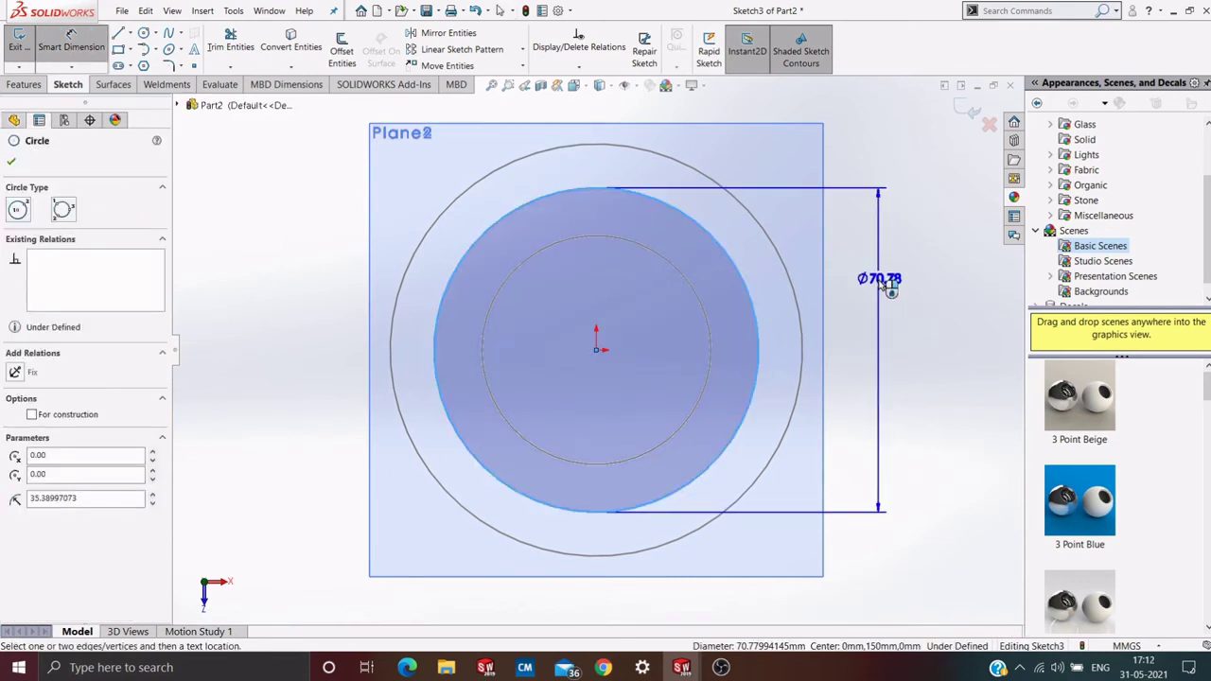
pyautogui.click(882, 271)
pyautogui.write('40')
pyautogui.press('Return')
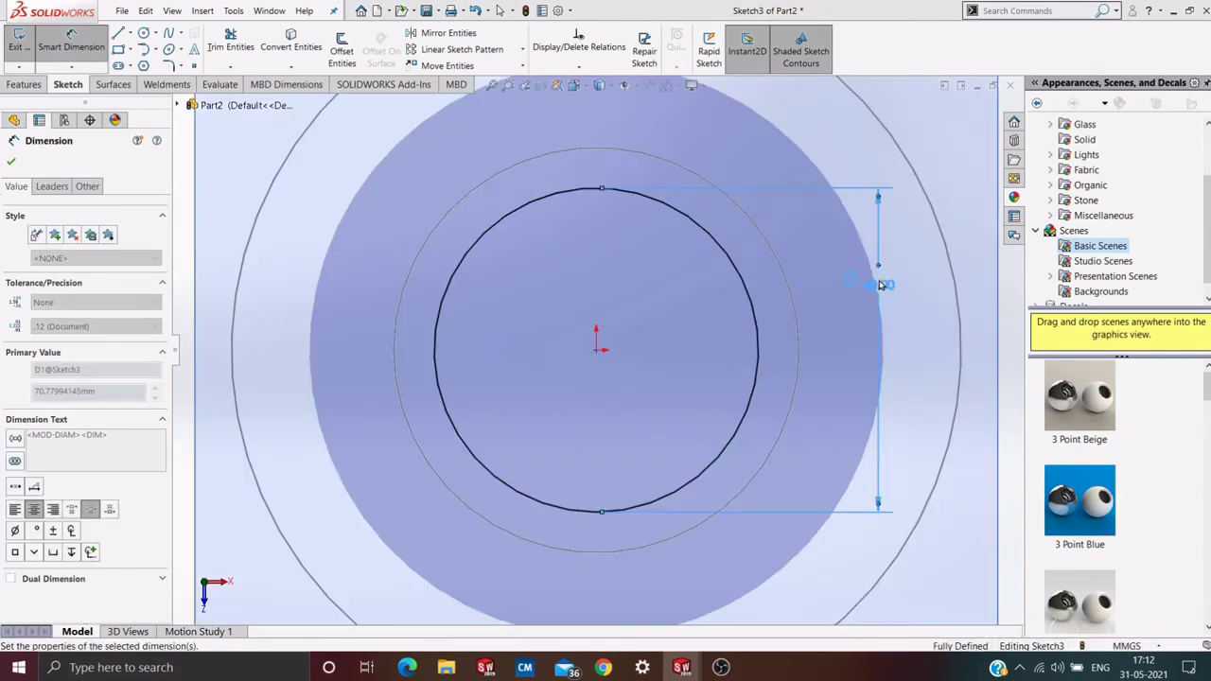
pyautogui.click(11, 163)
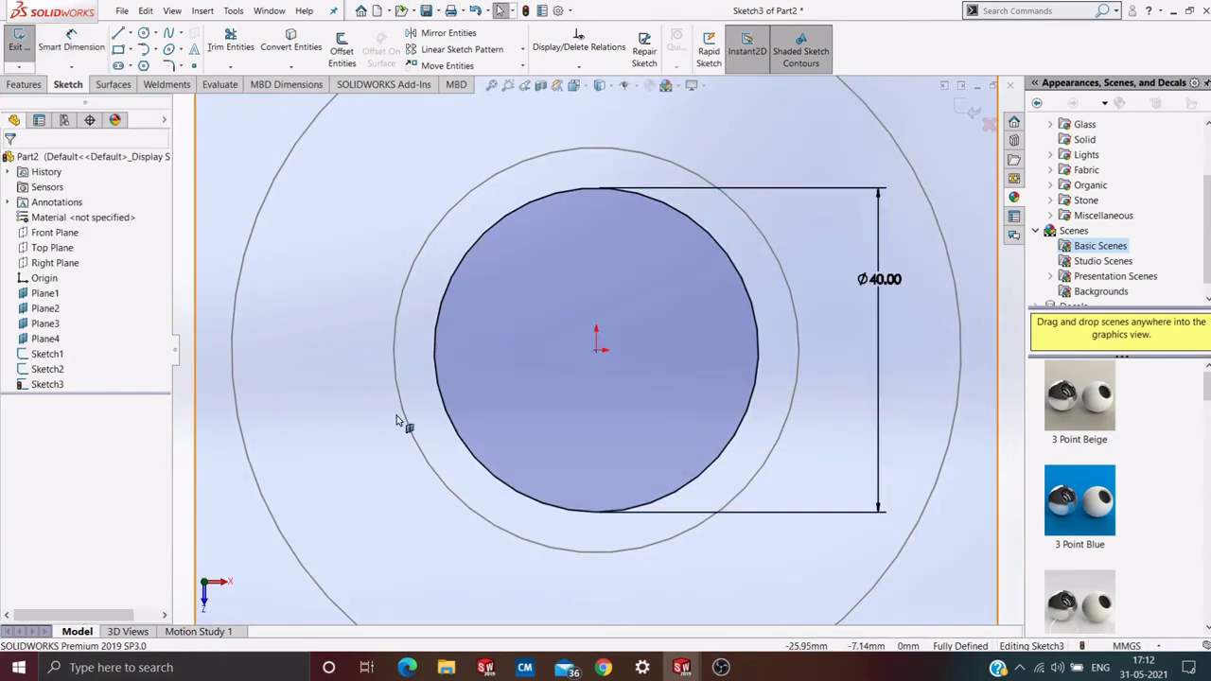
pyautogui.moveTo(400, 419)
pyautogui.mouseDown(button='middle')
pyautogui.moveTo(372, 330)
pyautogui.moveTo(381, 340)
pyautogui.moveTo(351, 320)
pyautogui.mouseUp(button='middle')
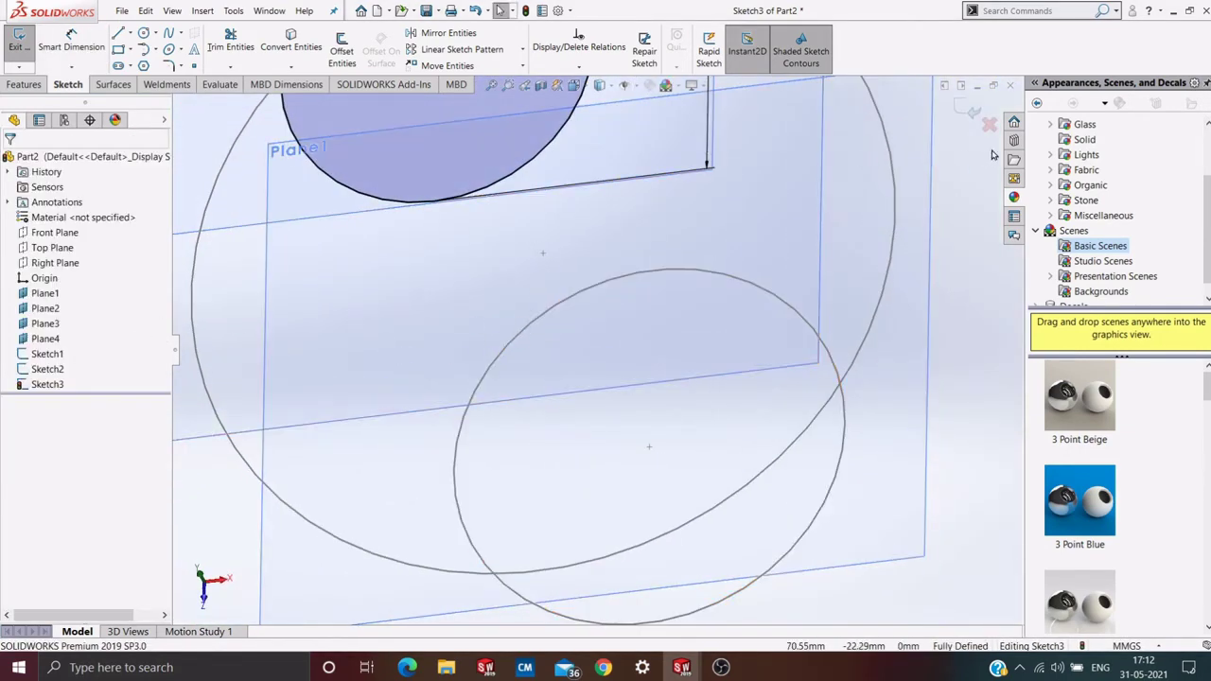
pyautogui.click(973, 110)
pyautogui.click(45, 338)
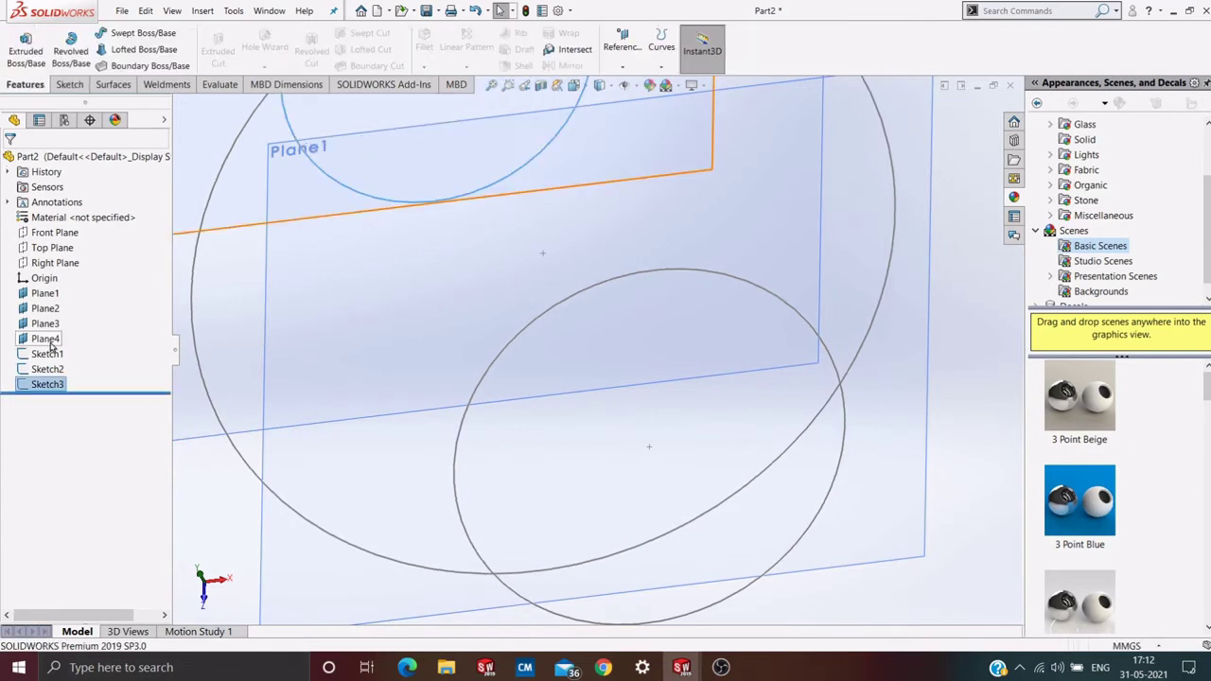
# Start a sketch on Plane4, view it Normal To, and draw an origin-centred circle
pyautogui.click(68, 331)
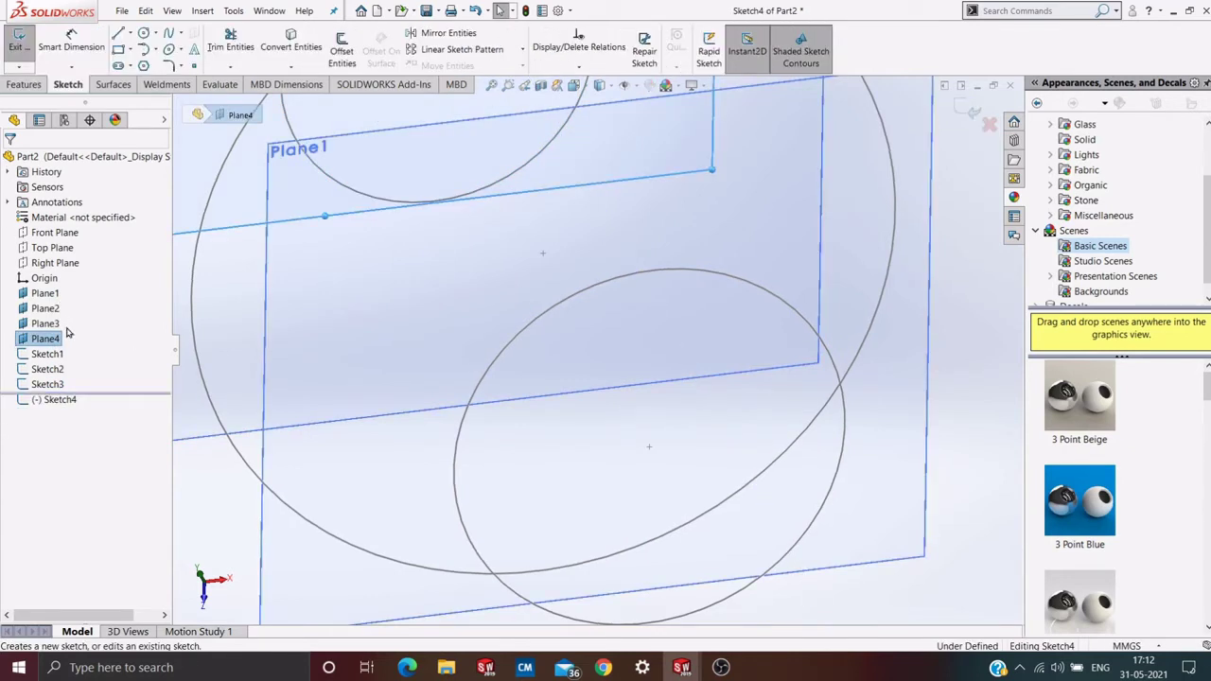
pyautogui.rightClick(52, 340)
pyautogui.click(142, 348)
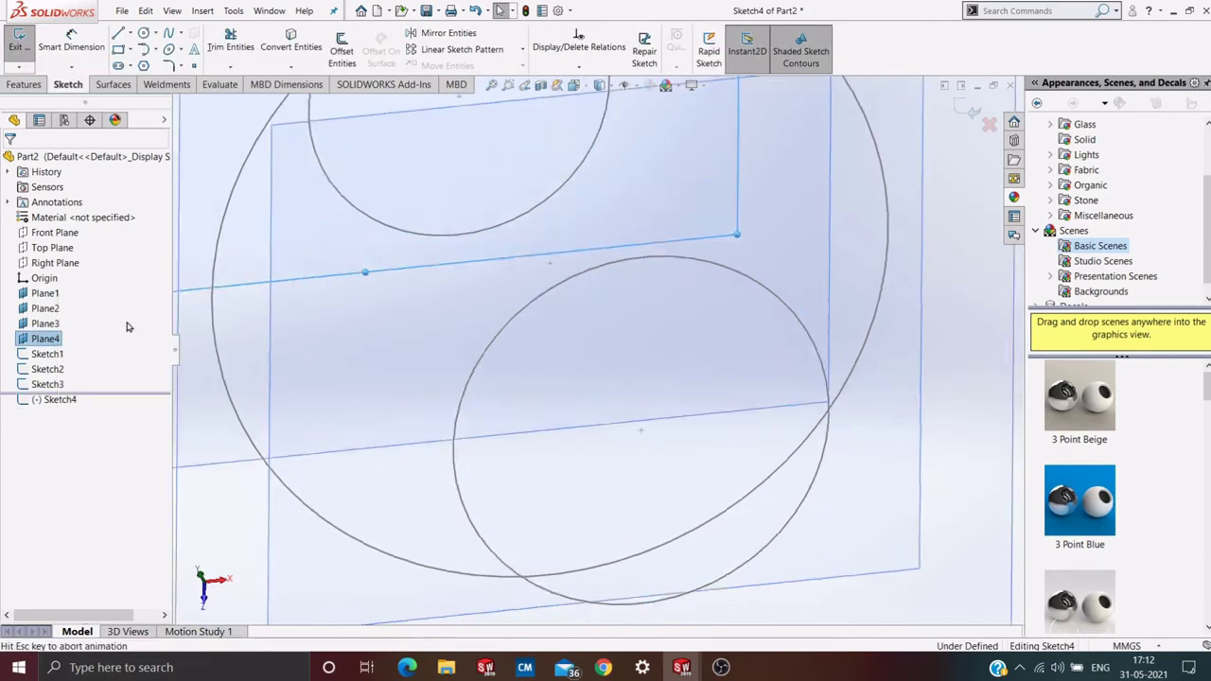
pyautogui.click(143, 35)
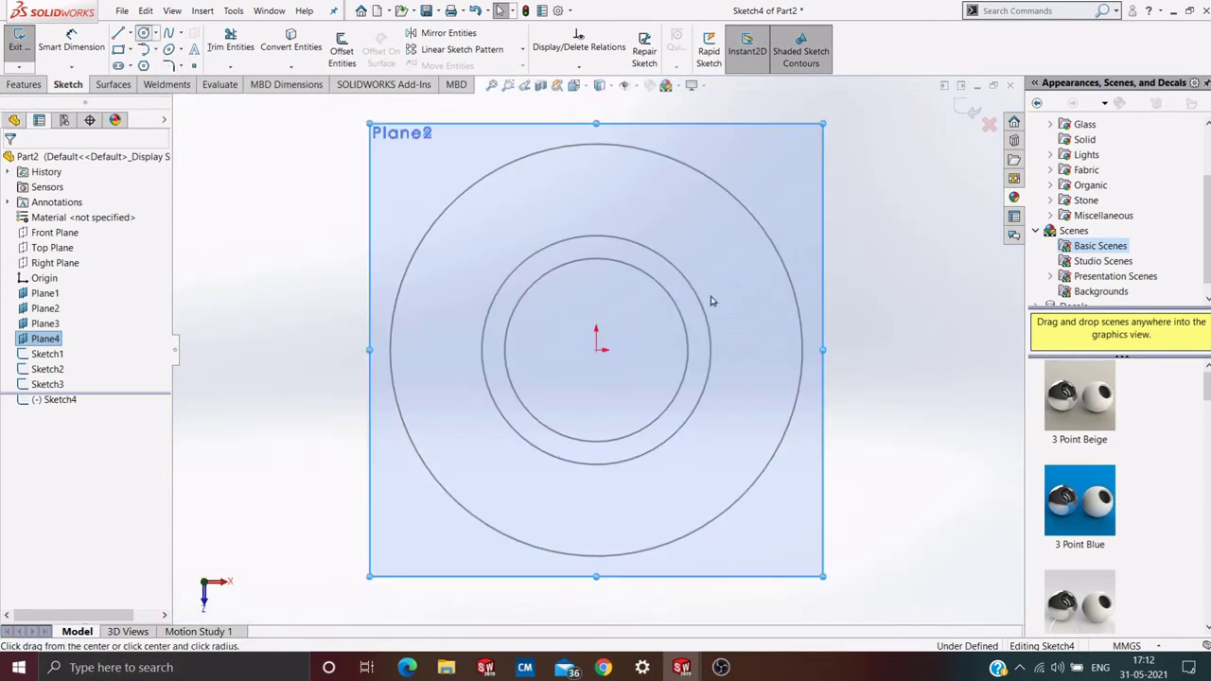
pyautogui.click(596, 350)
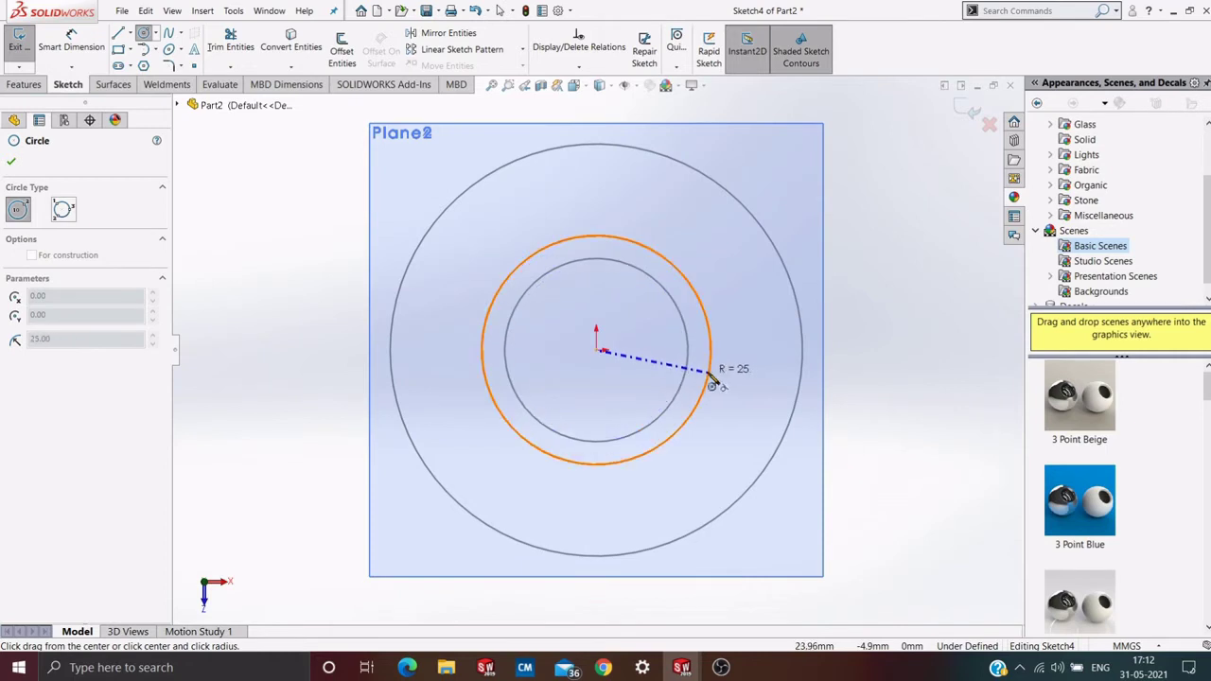
pyautogui.click(726, 380)
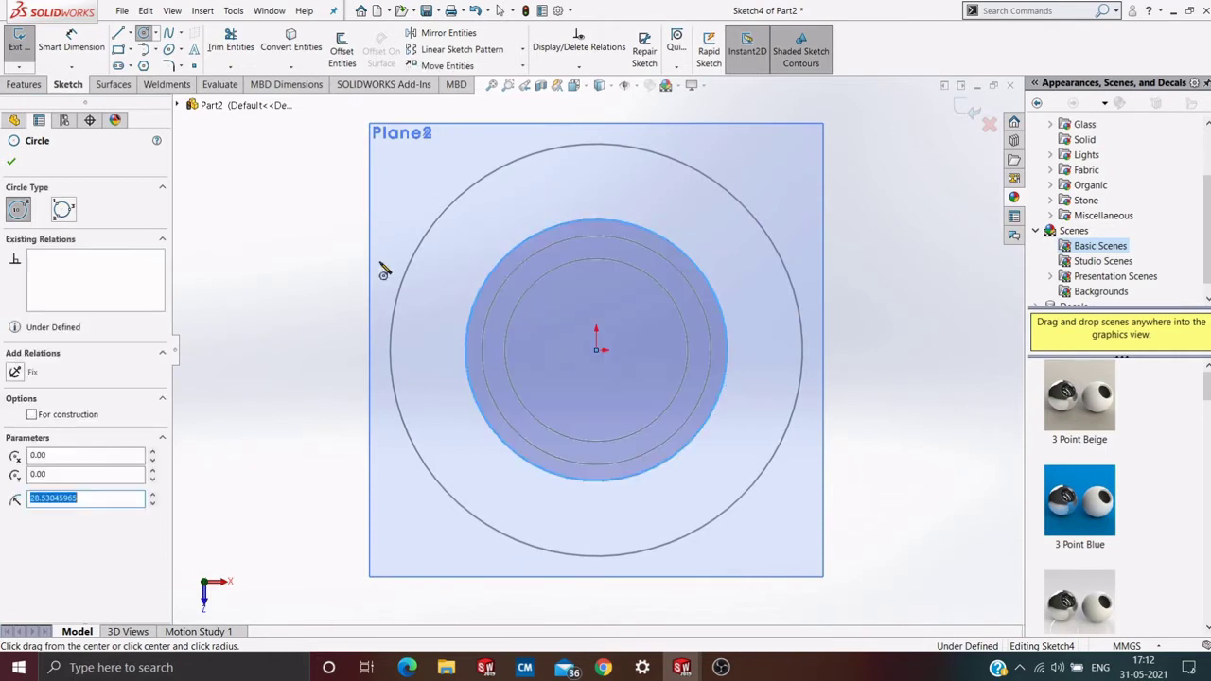
pyautogui.click(11, 161)
# Dimension the Plane4 circle to 60 mm diameter
pyautogui.click(55, 60)
pyautogui.click(700, 273)
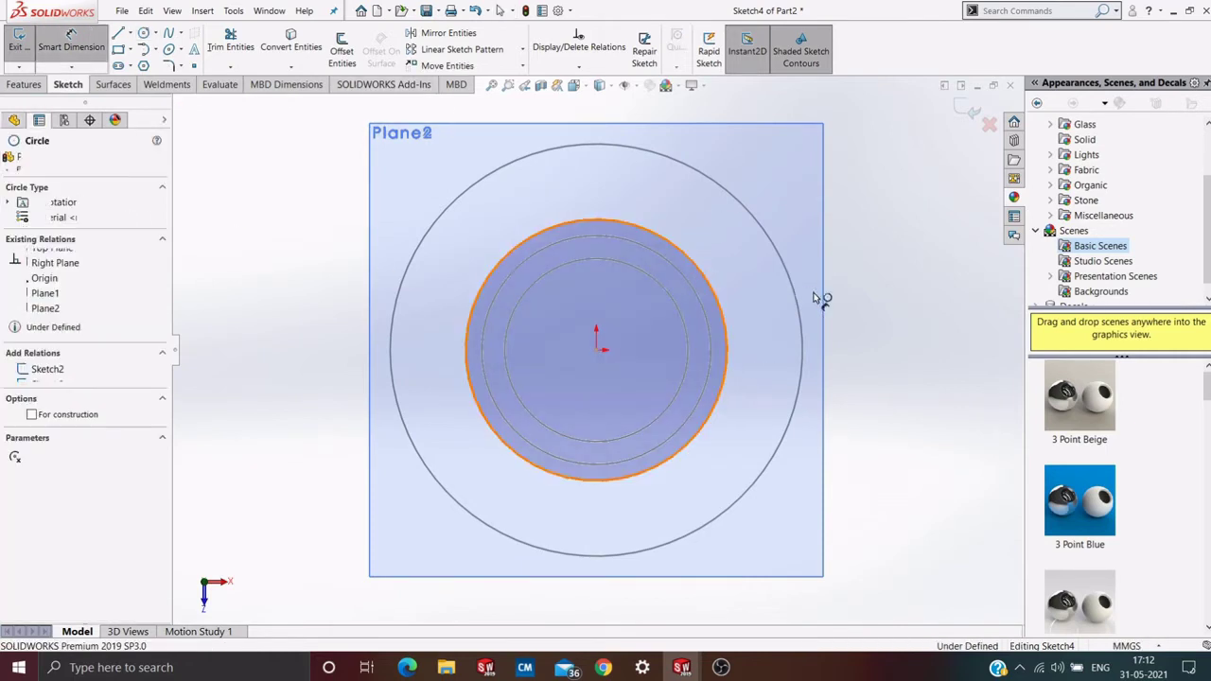
pyautogui.click(867, 299)
pyautogui.write('60')
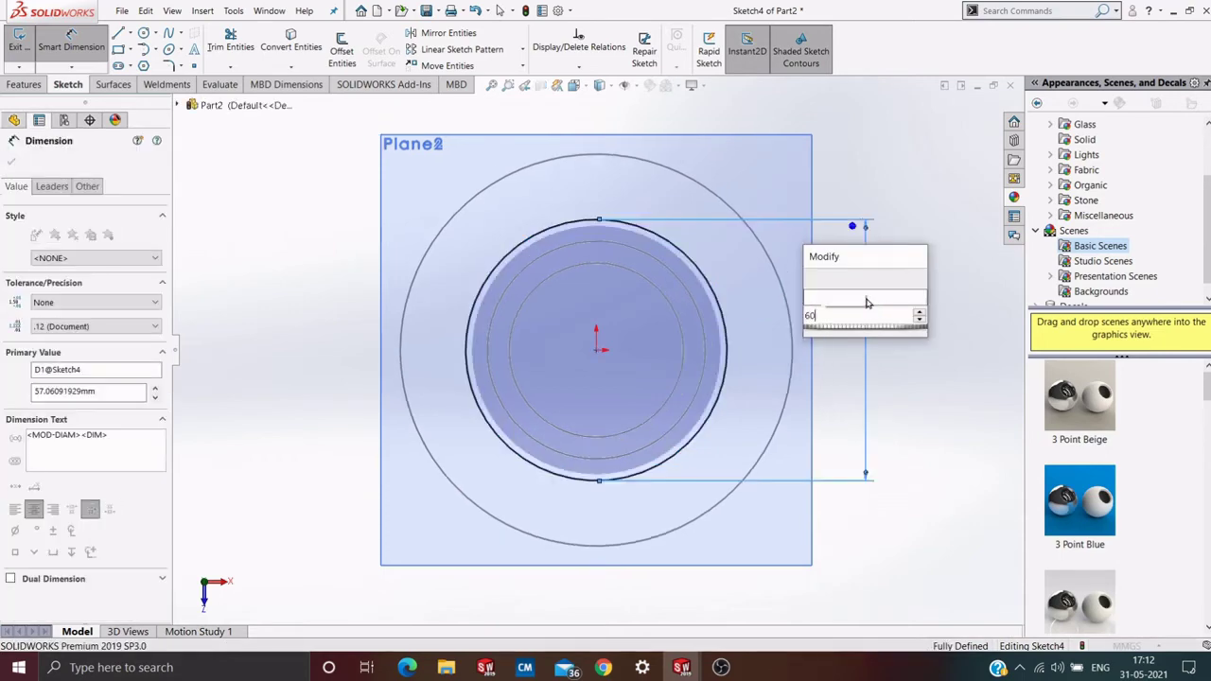
pyautogui.press('Return')
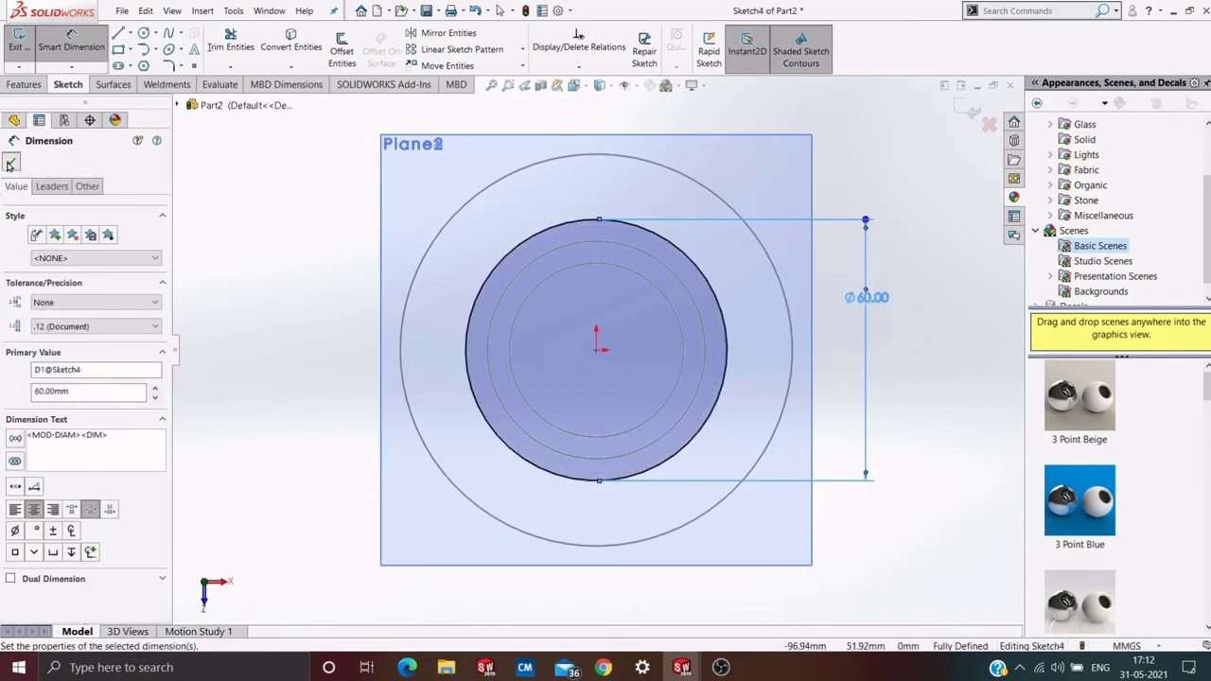
pyautogui.click(11, 160)
# Hide Plane1 through Plane4
pyautogui.moveTo(908, 236)
pyautogui.mouseDown(button='middle')
pyautogui.moveTo(766, 265)
pyautogui.moveTo(703, 378)
pyautogui.moveTo(717, 362)
pyautogui.mouseUp(button='middle')
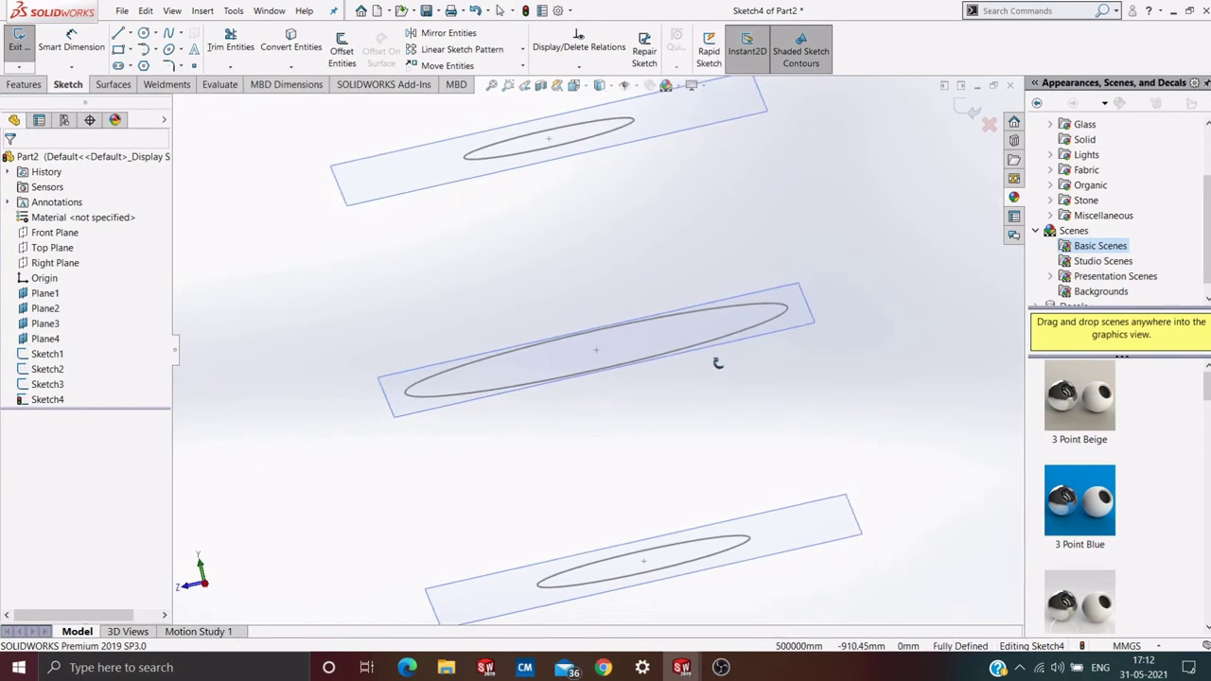
pyautogui.moveTo(324, 311)
pyautogui.mouseDown(button='middle')
pyautogui.moveTo(330, 347)
pyautogui.moveTo(375, 360)
pyautogui.mouseUp(button='middle')
pyautogui.click(44, 293)
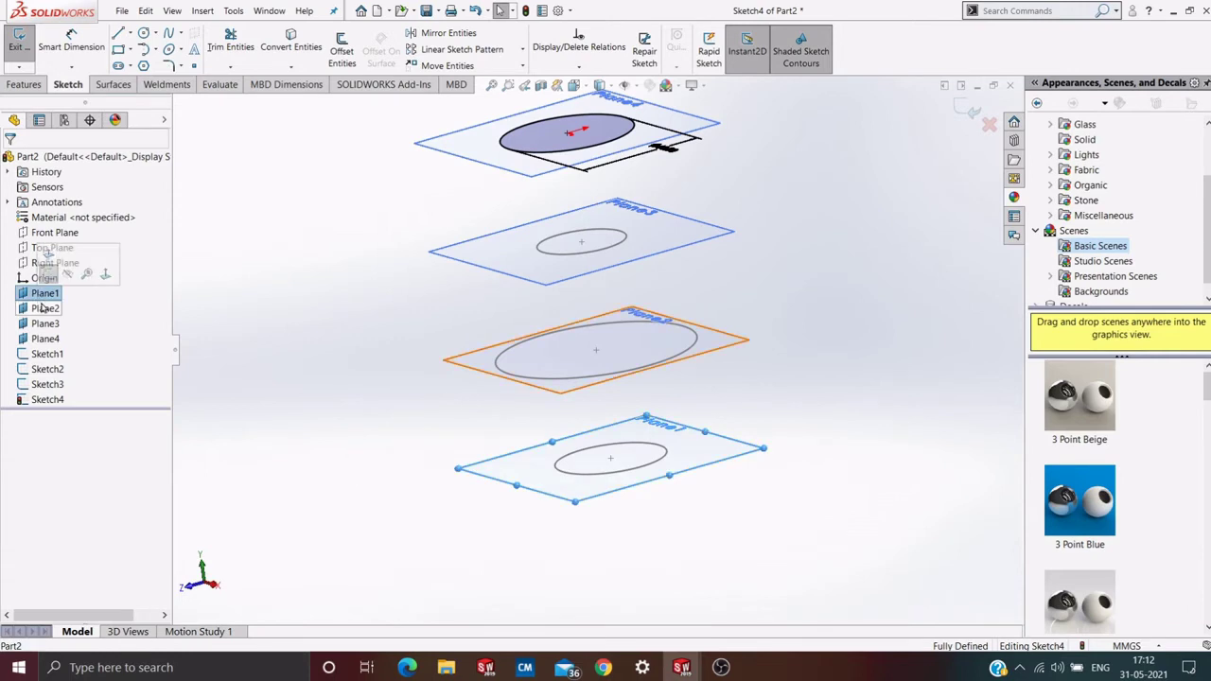
pyautogui.keyDown('ctrl'); pyautogui.click(42, 310); pyautogui.keyUp('ctrl')
pyautogui.keyDown('ctrl'); pyautogui.click(44, 323); pyautogui.keyUp('ctrl')
pyautogui.keyDown('ctrl'); pyautogui.click(44, 338); pyautogui.keyUp('ctrl')
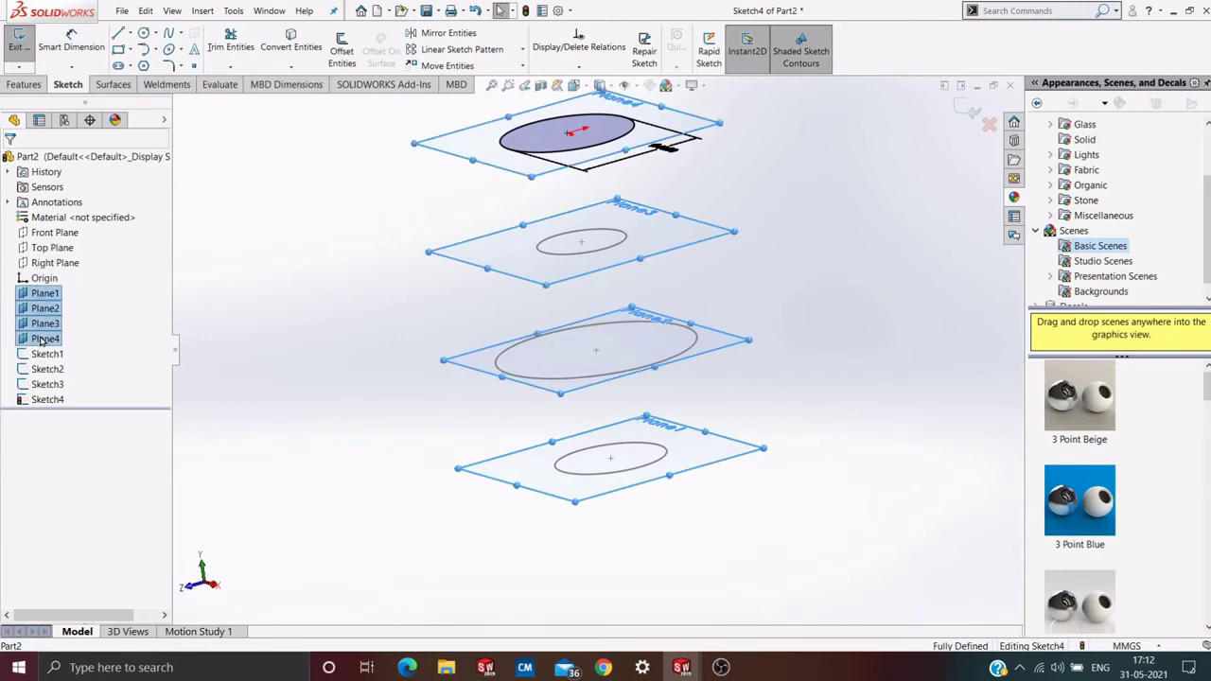
pyautogui.rightClick(42, 339)
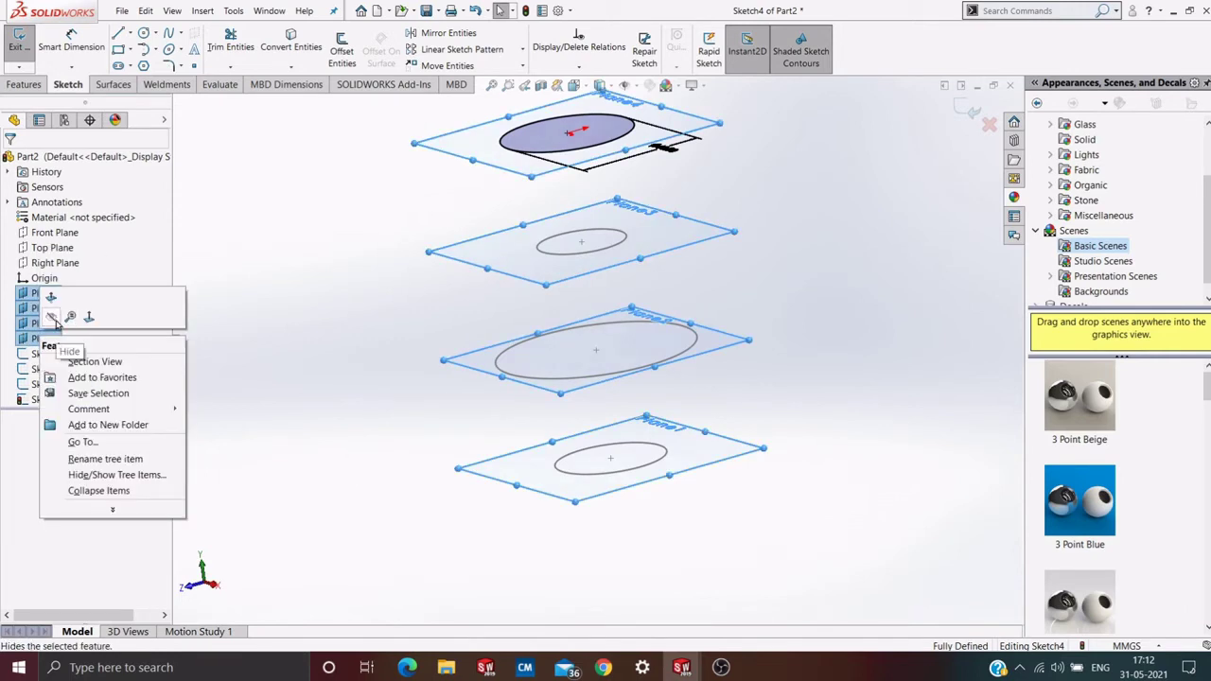
pyautogui.click(55, 319)
# Exit Sketch4, leaving the four stacked circles visible
pyautogui.moveTo(511, 530)
pyautogui.mouseDown(button='middle')
pyautogui.moveTo(599, 551)
pyautogui.moveTo(953, 151)
pyautogui.mouseUp(button='middle')
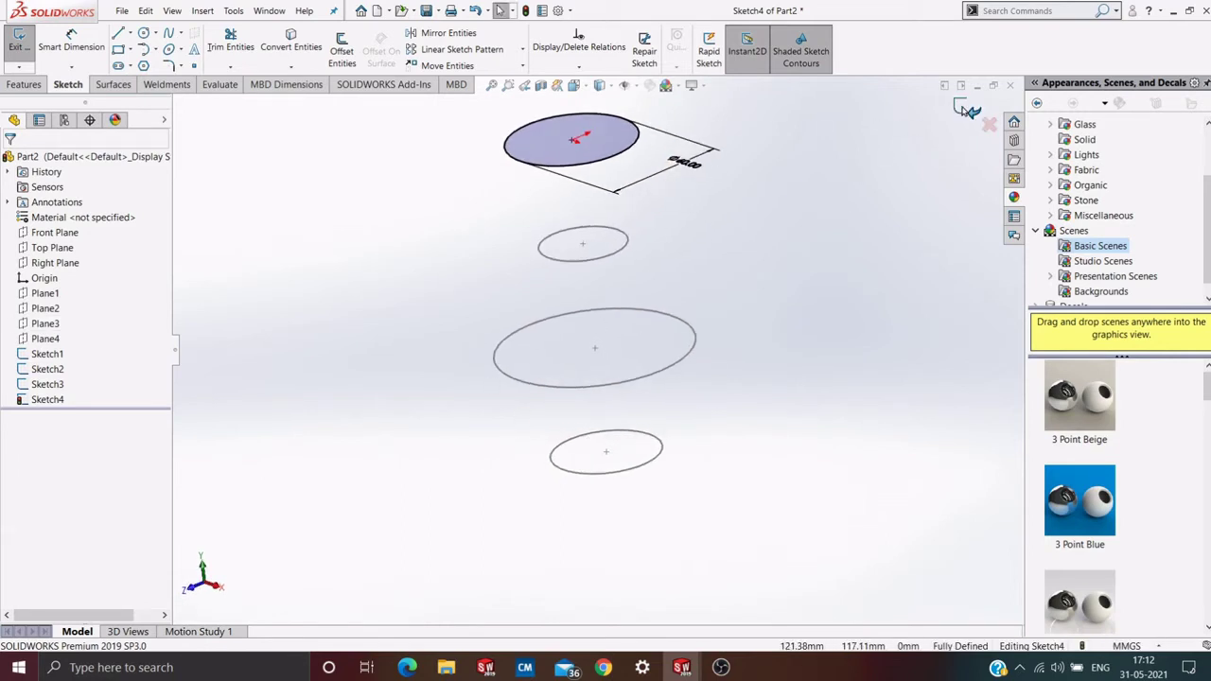
pyautogui.click(967, 110)
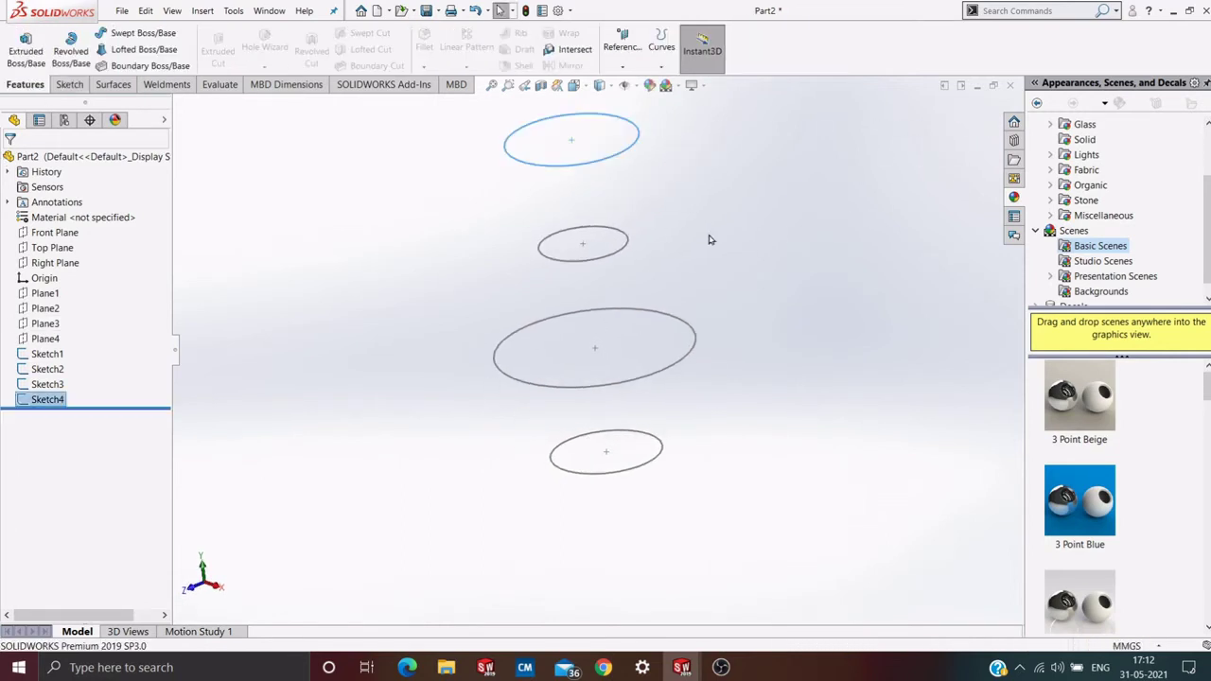
pyautogui.moveTo(710, 239)
pyautogui.mouseDown(button='middle')
pyautogui.moveTo(703, 286)
pyautogui.moveTo(724, 268)
pyautogui.moveTo(724, 309)
pyautogui.mouseUp(button='middle')
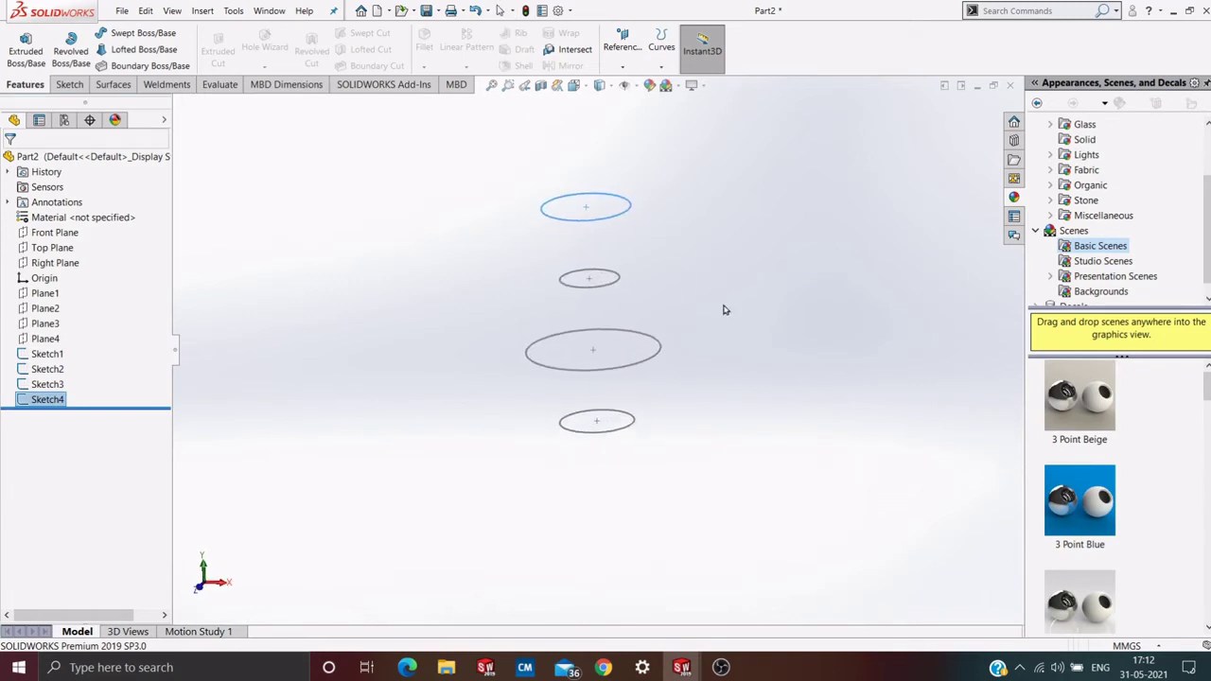
pyautogui.click(721, 306)
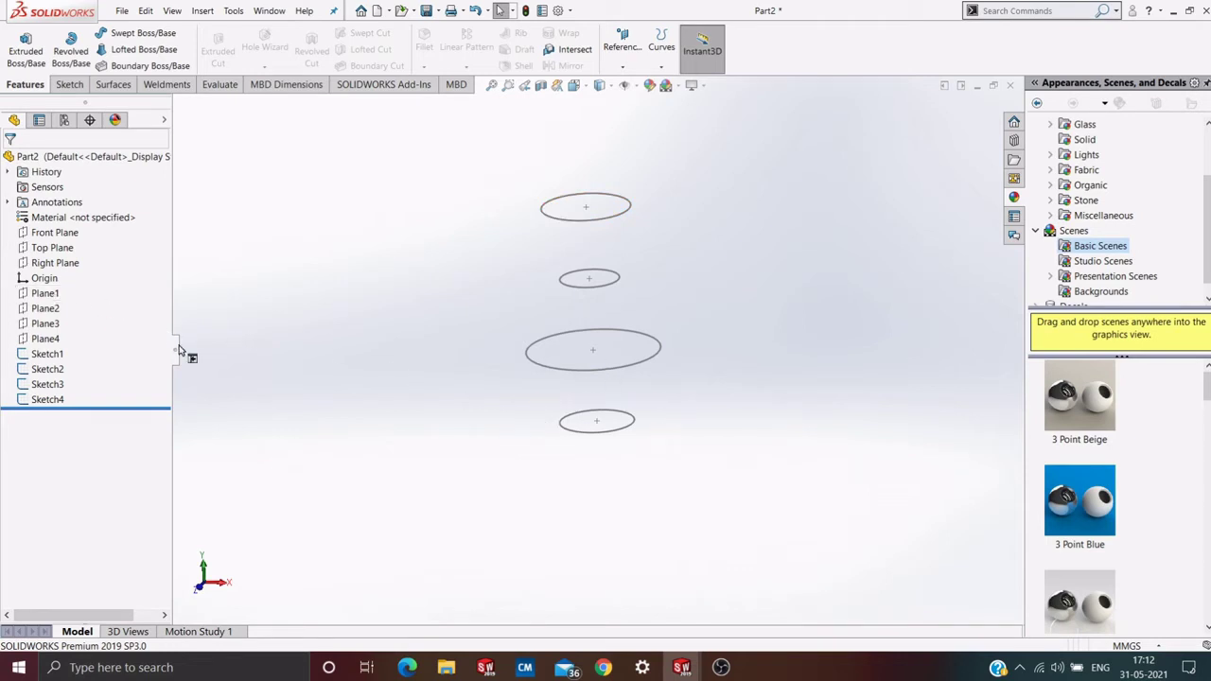
# Change Plane2's offset from Top Plane to 120 mm
pyautogui.click(49, 308)
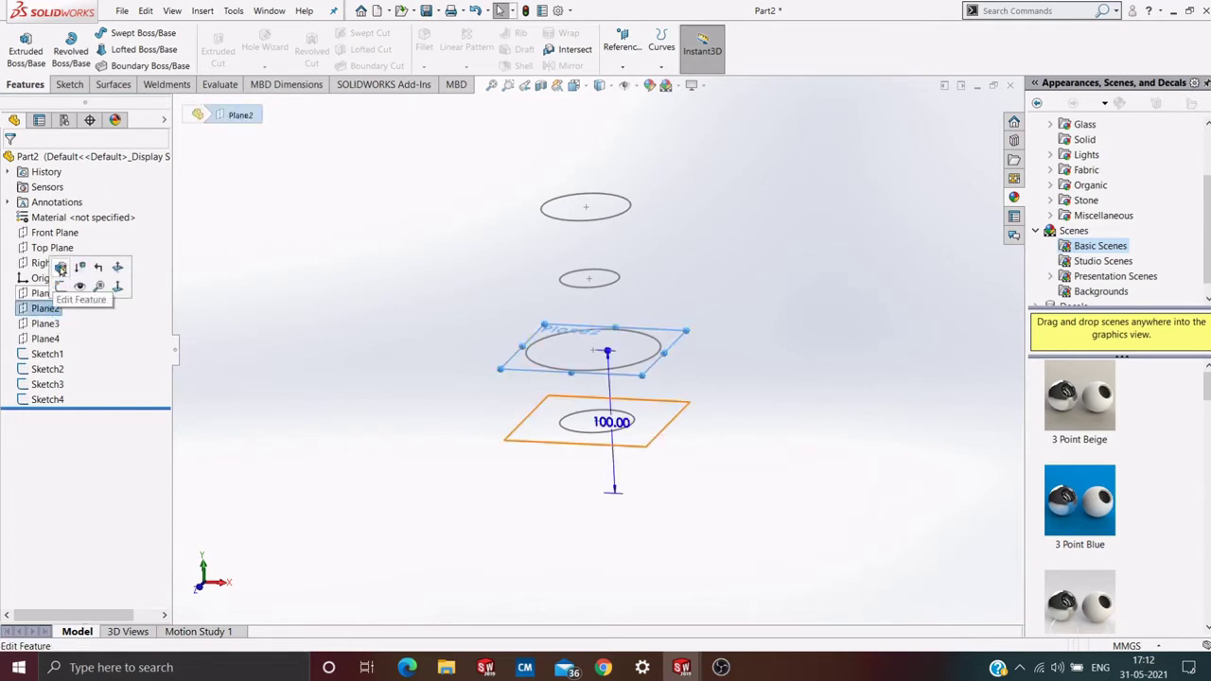
pyautogui.click(60, 268)
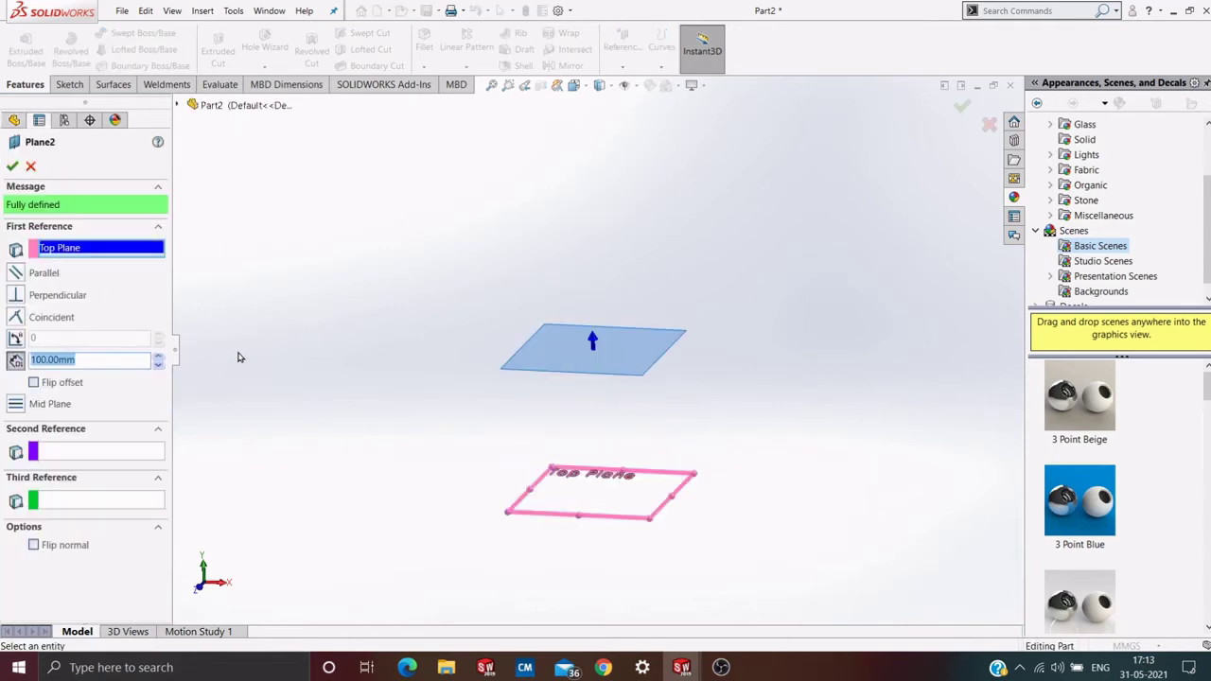
pyautogui.write('120')
pyautogui.press('Return')
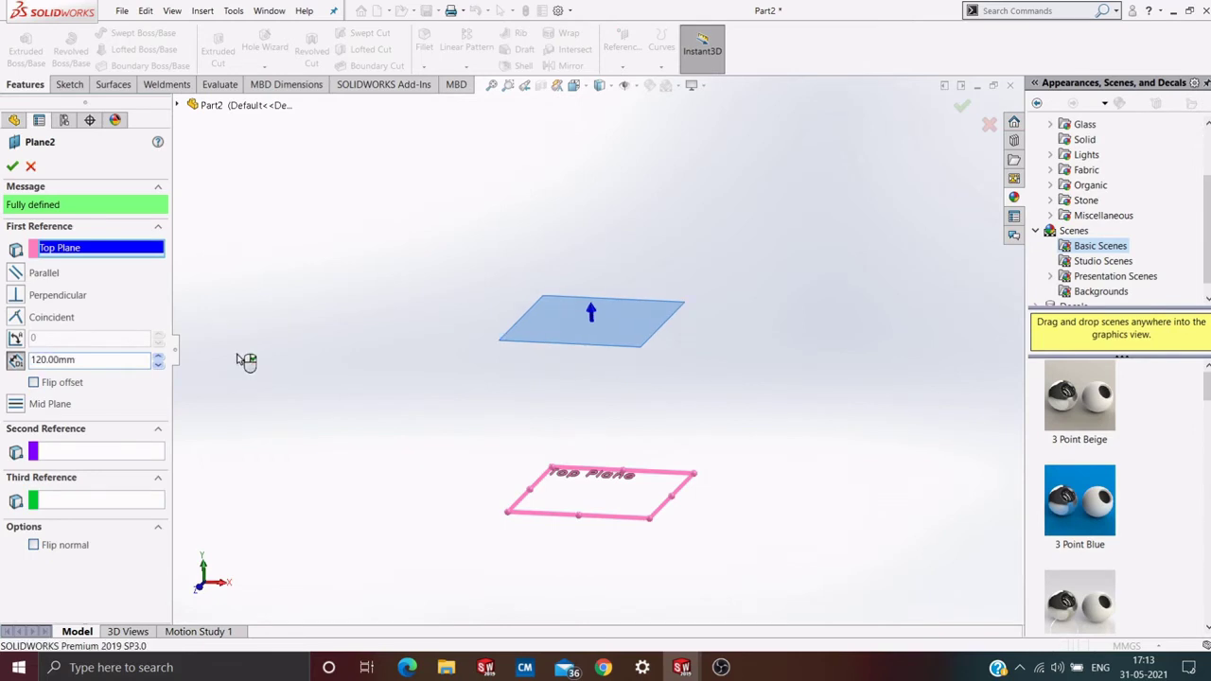
pyautogui.click(12, 166)
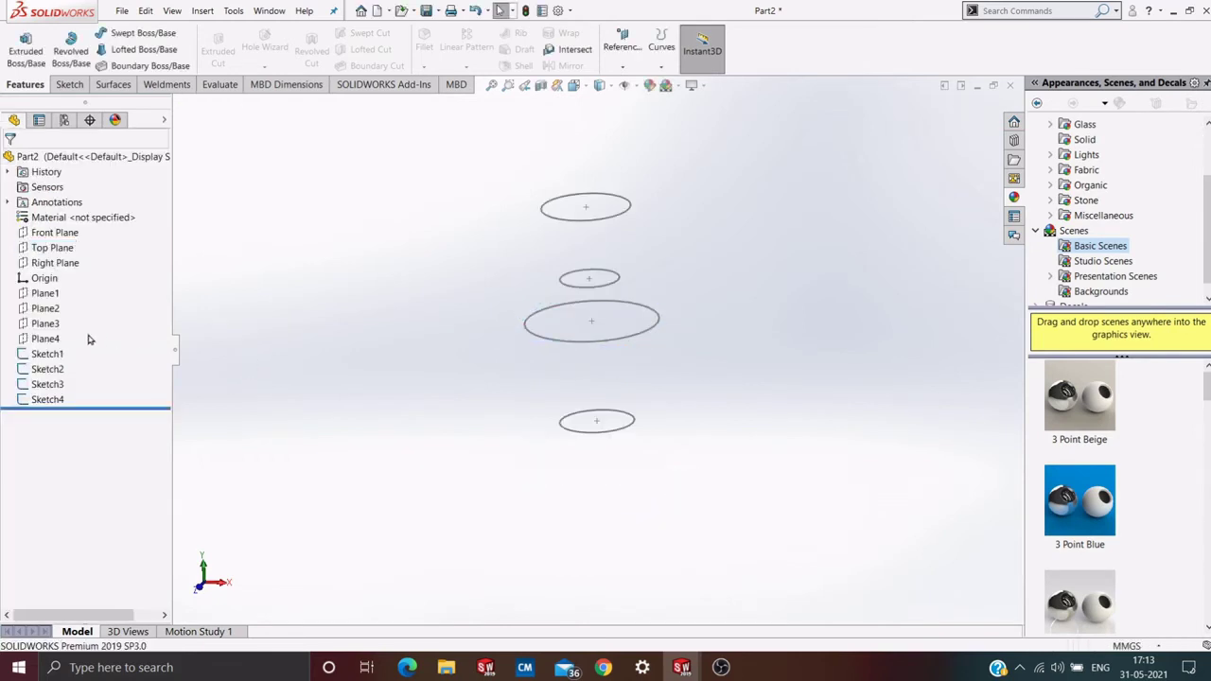
# Change Plane3's offset from Top Plane to 190 mm
pyautogui.click(45, 323)
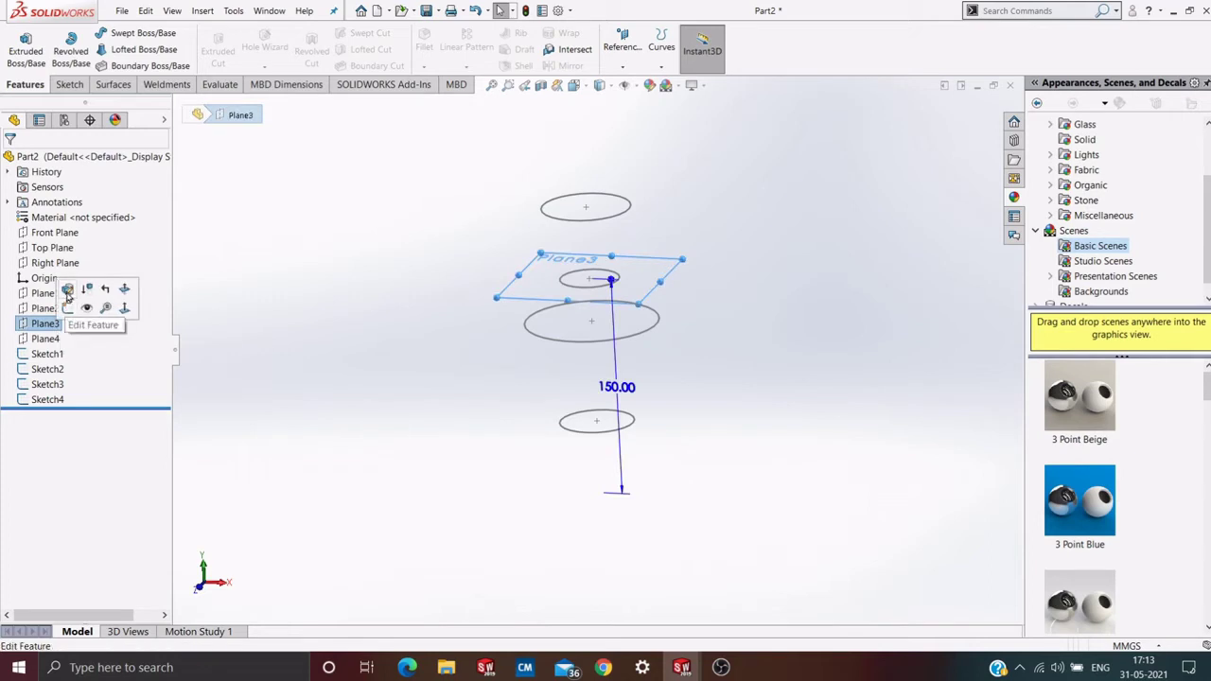
pyautogui.click(69, 296)
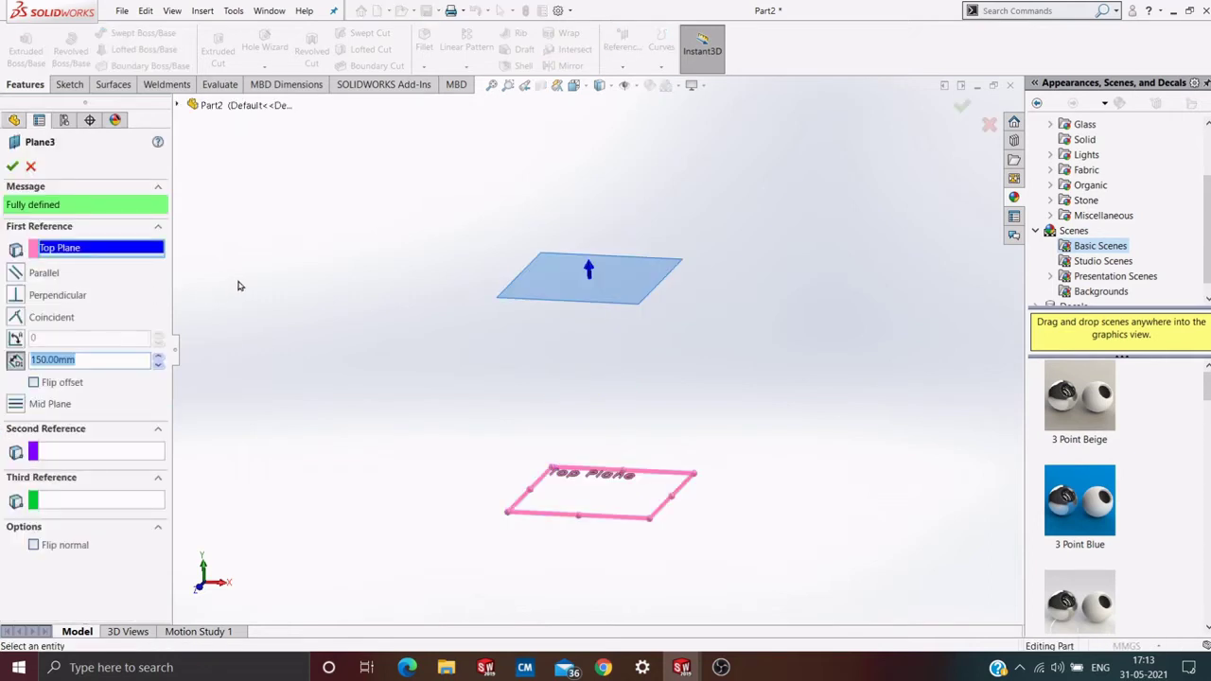
pyautogui.write('190')
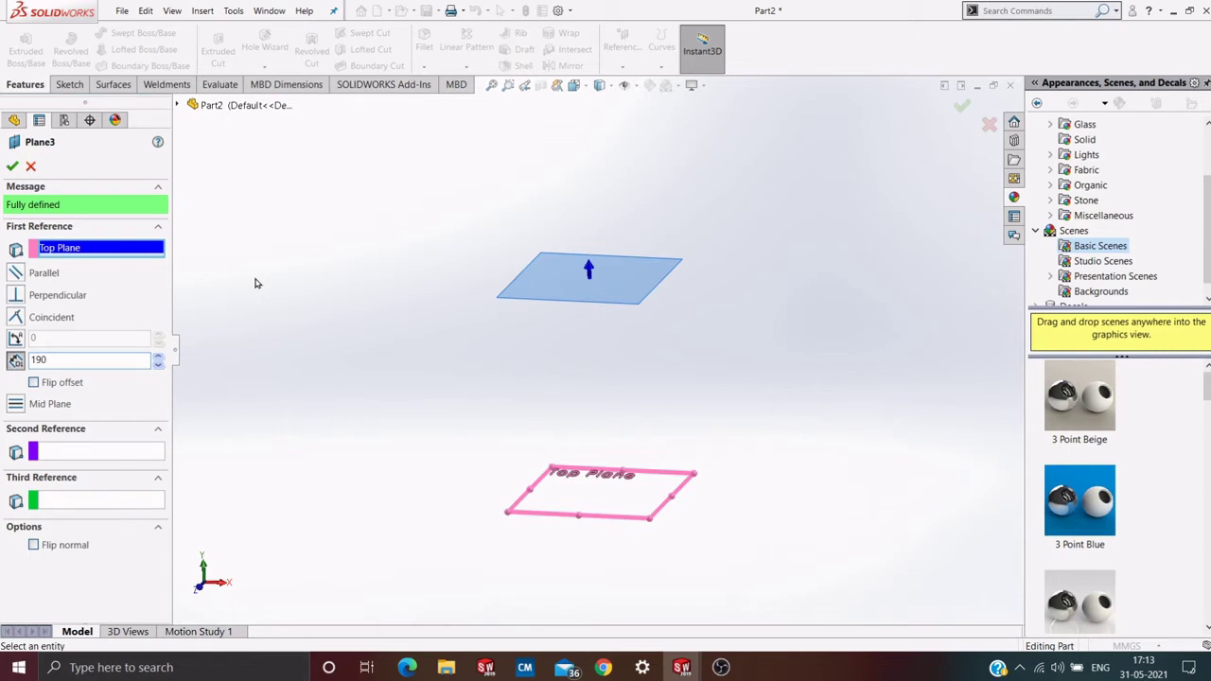
pyautogui.press('Return')
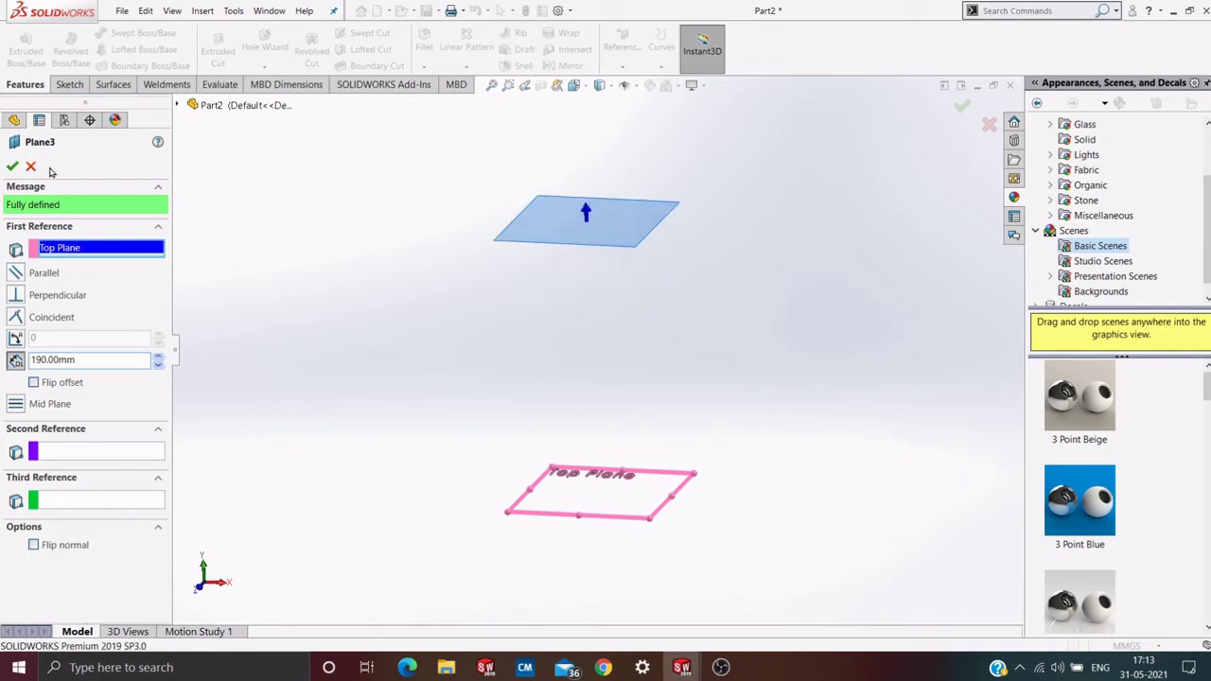
pyautogui.click(12, 166)
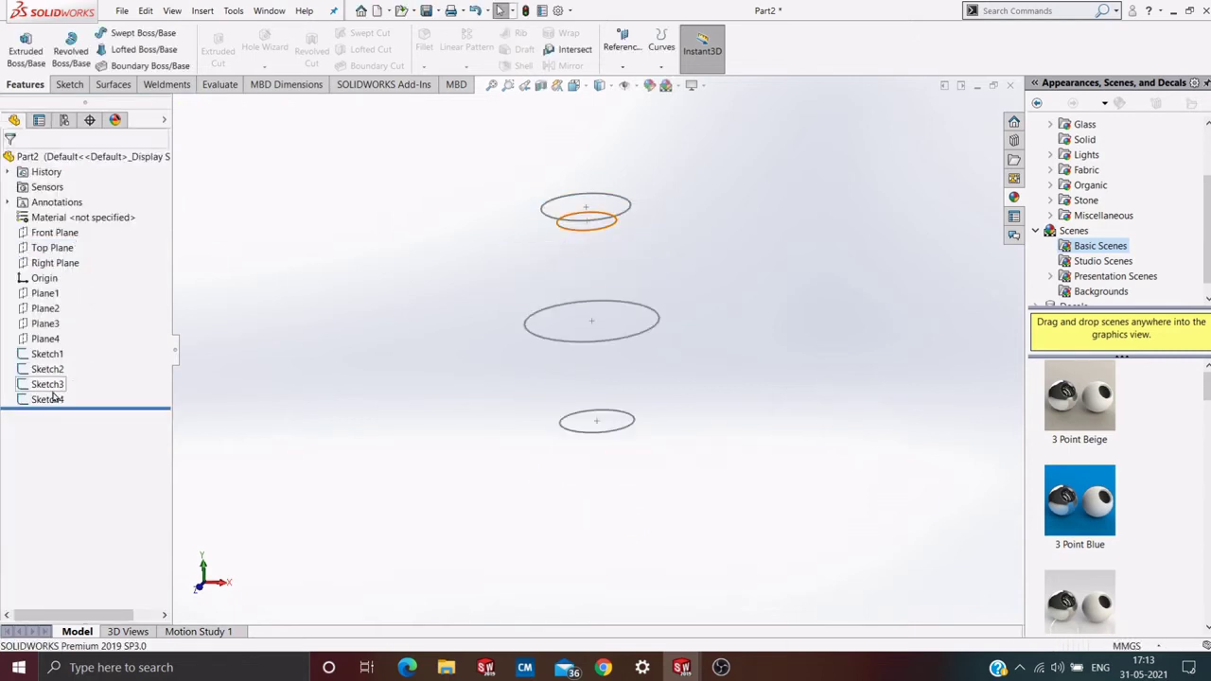
# Change Plane4's offset from Top Plane to 230 mm
pyautogui.click(52, 340)
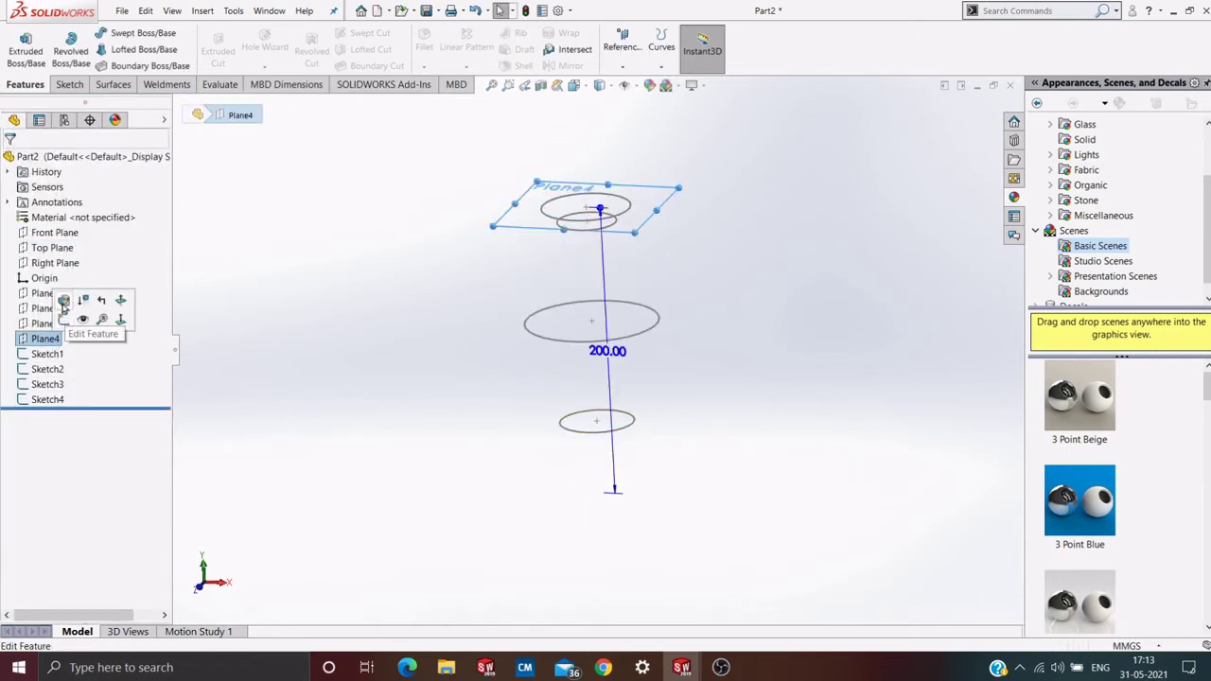
pyautogui.click(63, 302)
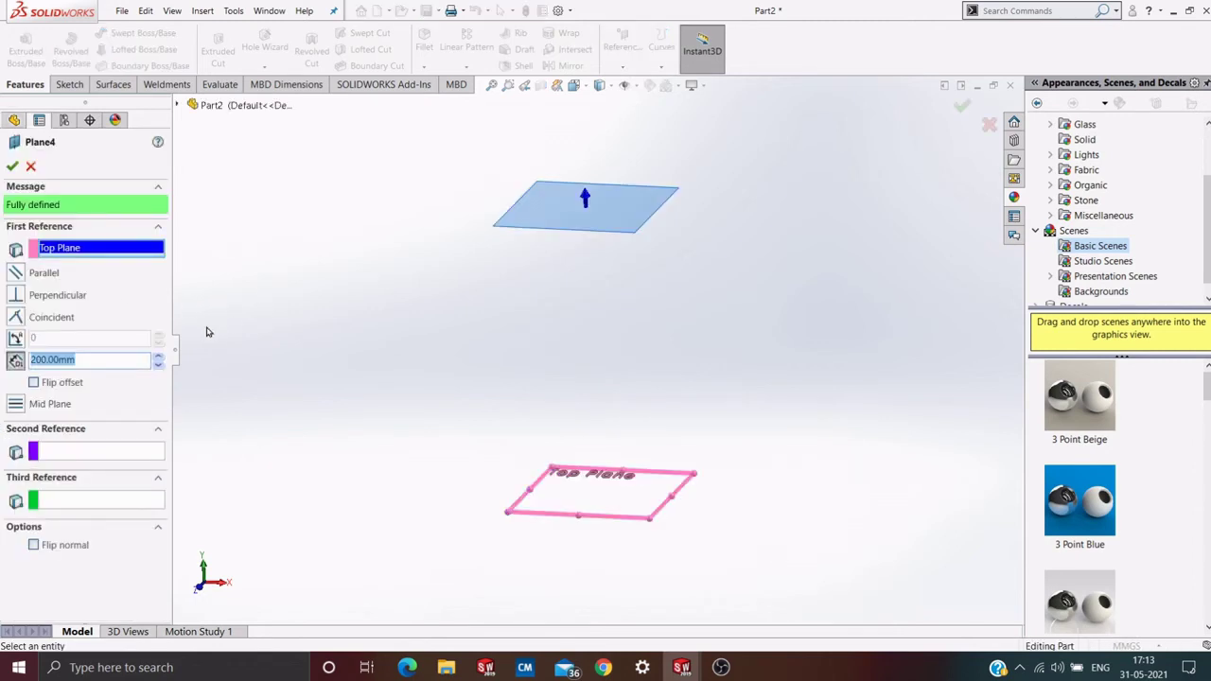
pyautogui.write('230')
pyautogui.press('Return')
pyautogui.click(12, 166)
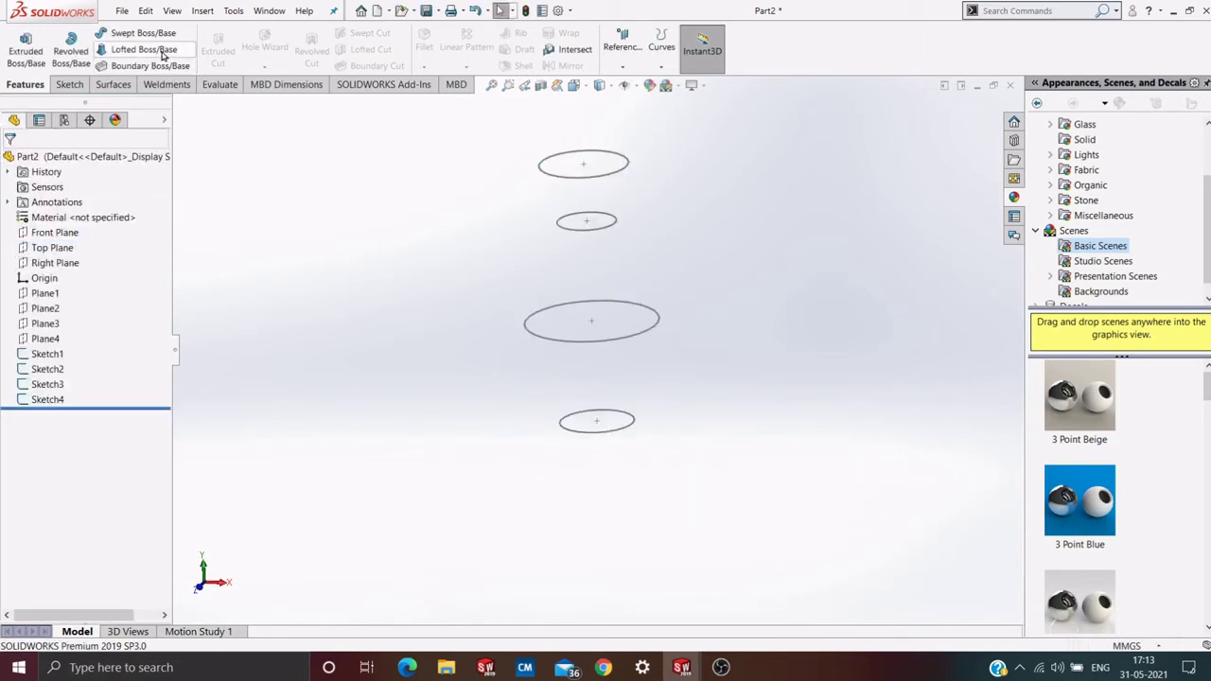
# Loft through the four circle profiles, Sketch1 up to Sketch4, and inspect the preview
pyautogui.click(163, 49)
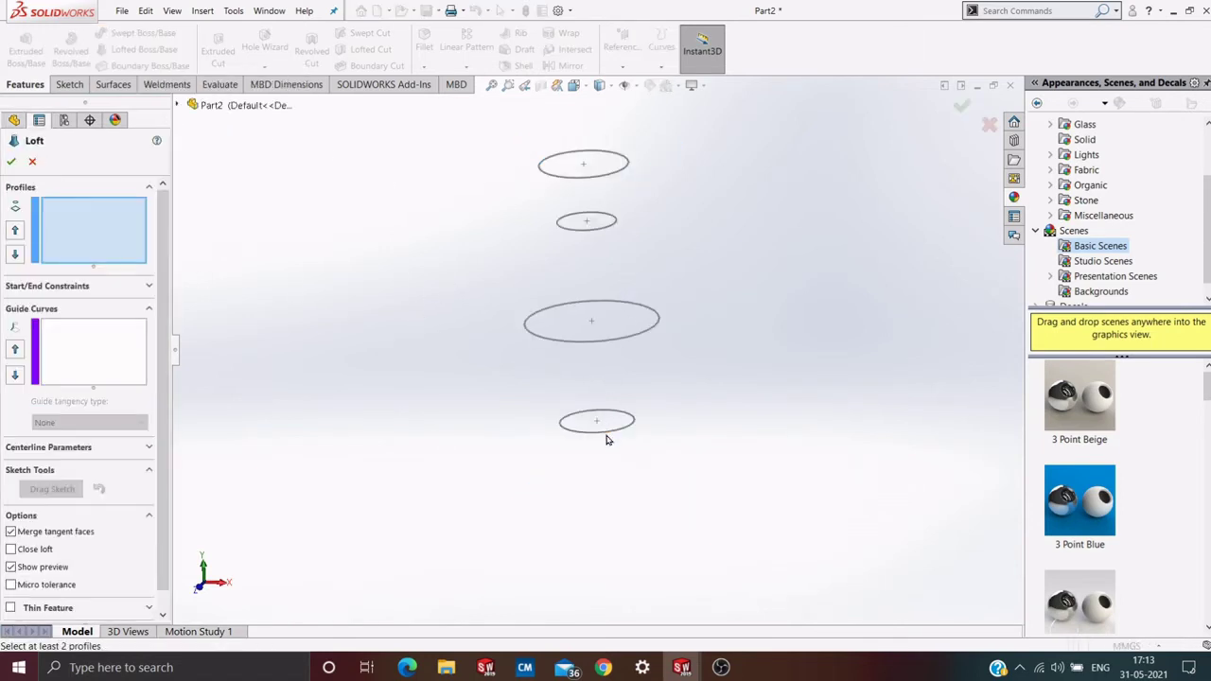
pyautogui.click(608, 434)
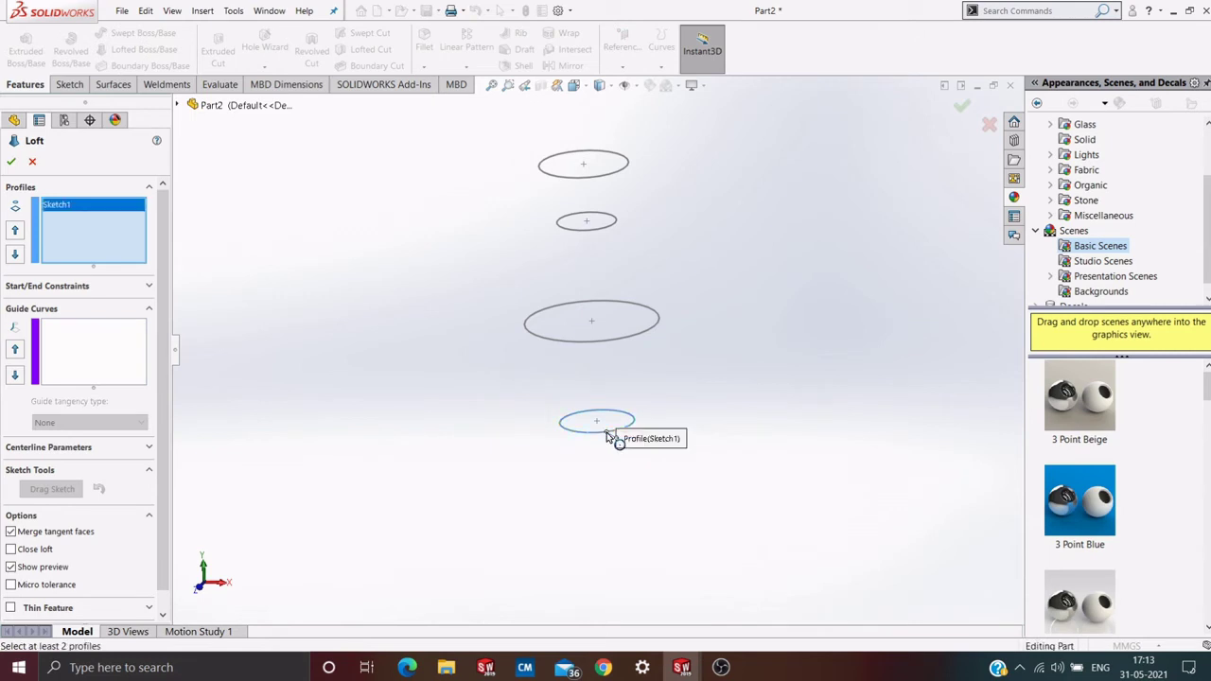
pyautogui.click(619, 340)
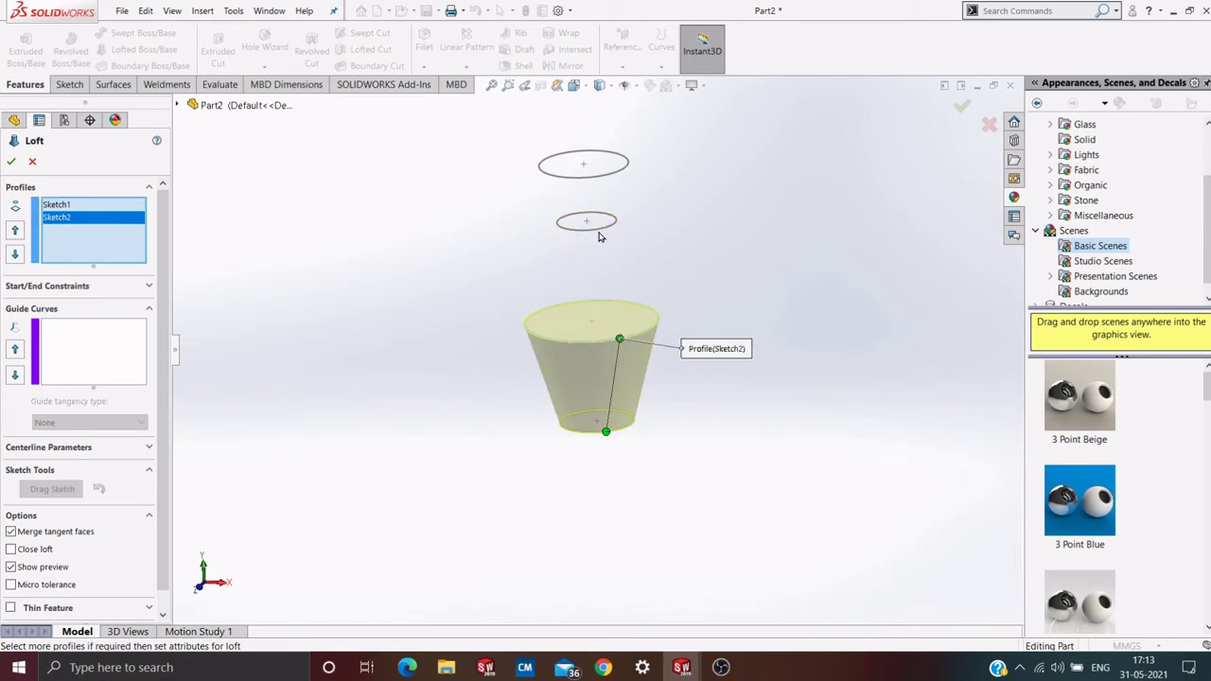
pyautogui.click(597, 230)
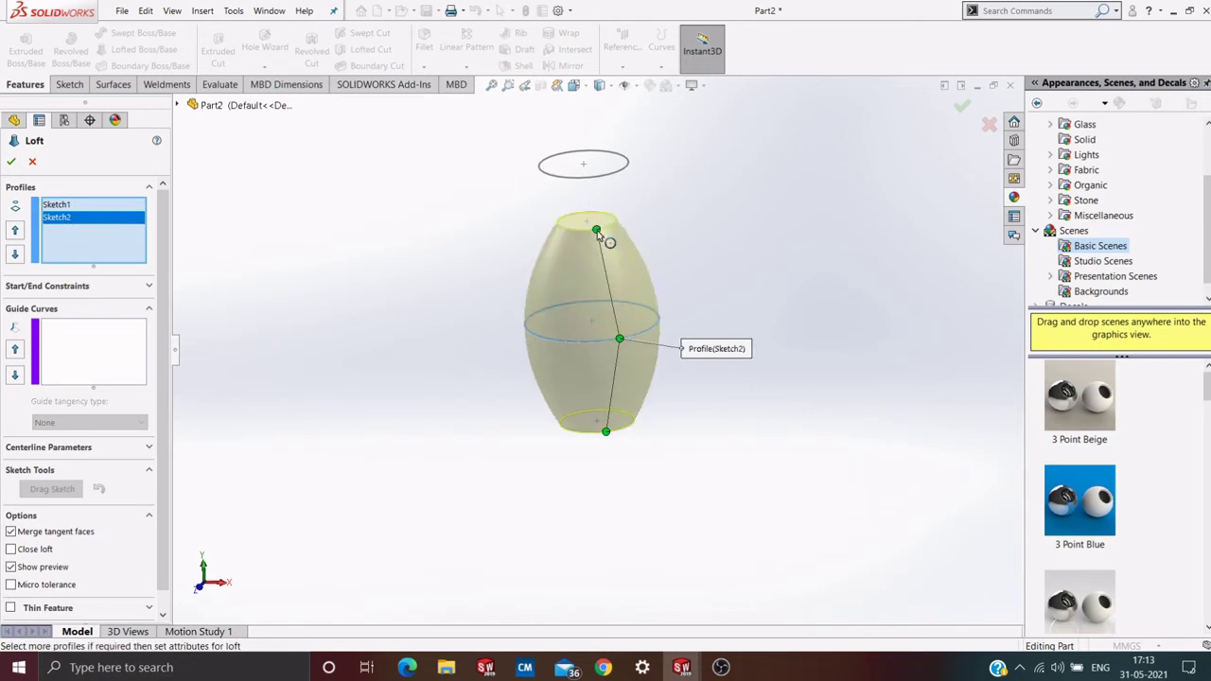
pyautogui.click(611, 156)
pyautogui.moveTo(683, 265); pyautogui.dragTo(597, 256, button='middle')
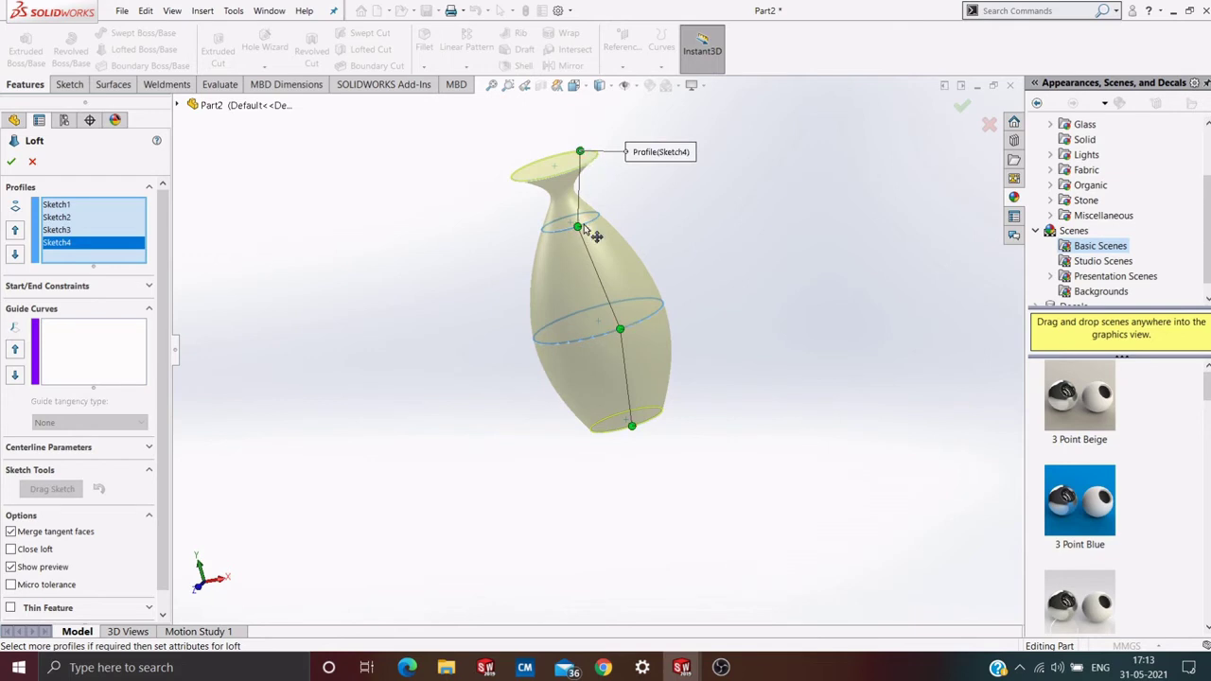
# Drag the Sketch2, Sketch3 and bottom connector points along their ellipses to untwist the loft
pyautogui.moveTo(587, 238)
pyautogui.mouseDown()
pyautogui.moveTo(588, 227)
pyautogui.moveTo(606, 235)
pyautogui.moveTo(556, 231)
pyautogui.moveTo(580, 215)
pyautogui.mouseUp()
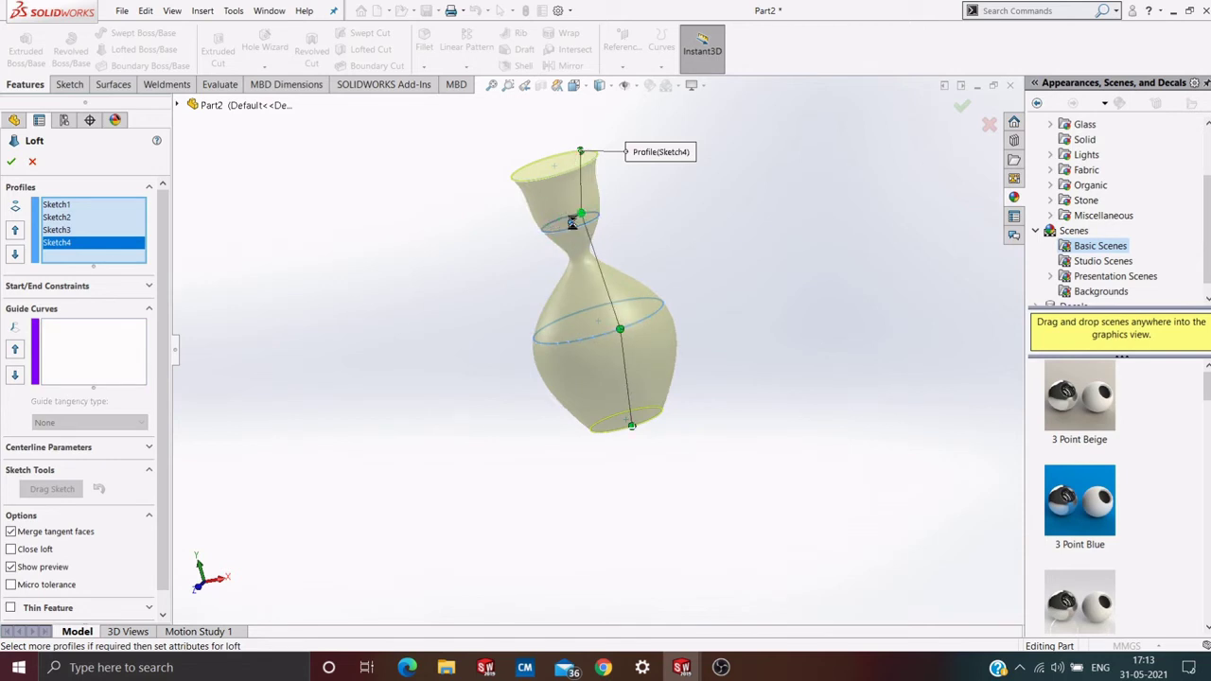
pyautogui.moveTo(624, 339)
pyautogui.mouseDown()
pyautogui.moveTo(674, 320)
pyautogui.moveTo(662, 306)
pyautogui.mouseUp()
pyautogui.moveTo(715, 319); pyautogui.dragTo(665, 342, button='middle')
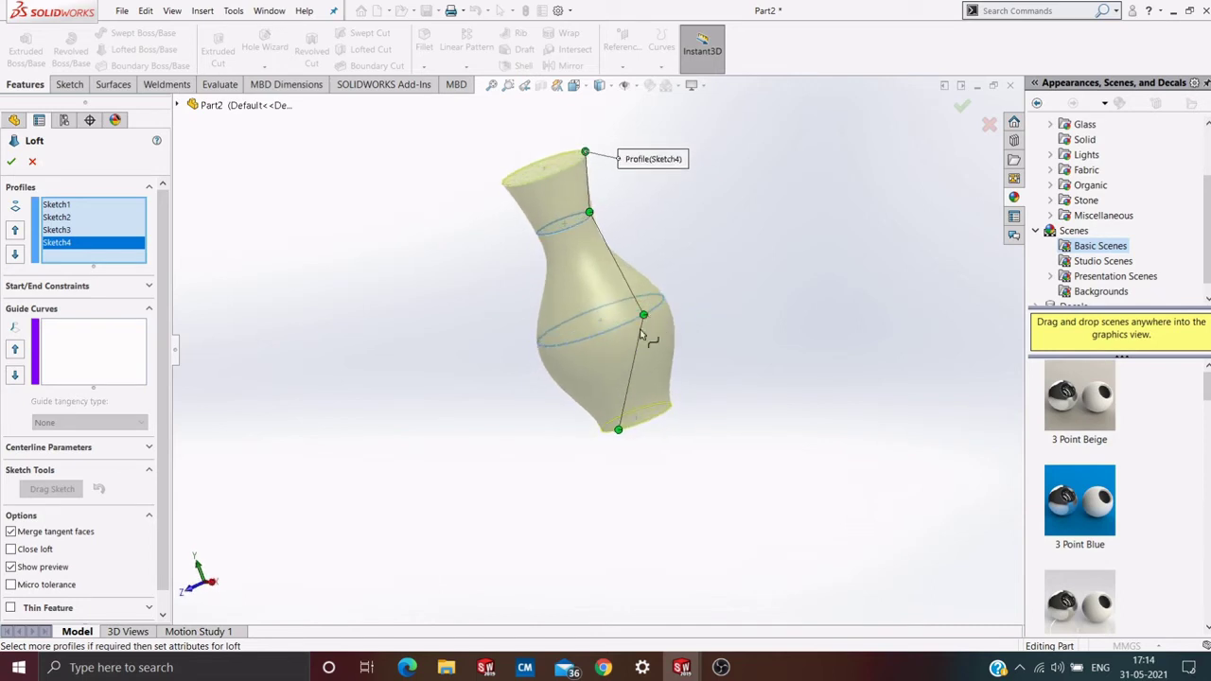
pyautogui.moveTo(626, 439); pyautogui.dragTo(674, 419)
pyautogui.moveTo(701, 384); pyautogui.dragTo(589, 441, button='middle')
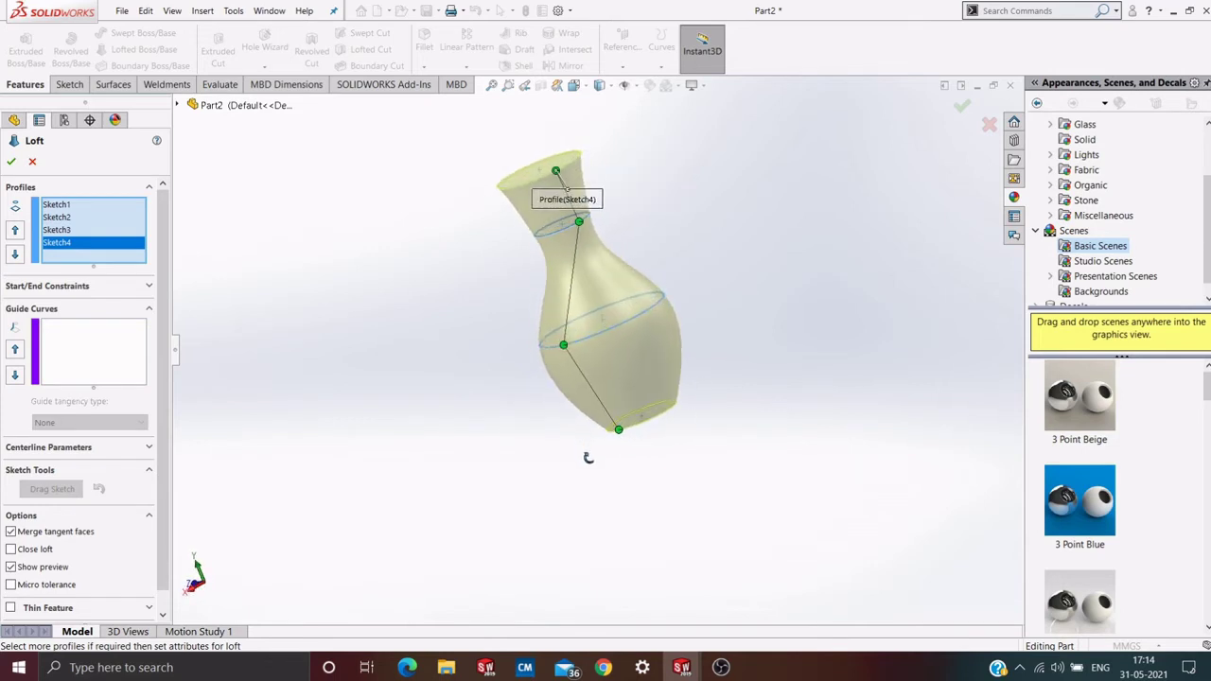
# Fine-tune the middle and bottom connectors, then accept the loft as a solid vase body
pyautogui.moveTo(564, 350); pyautogui.dragTo(605, 349)
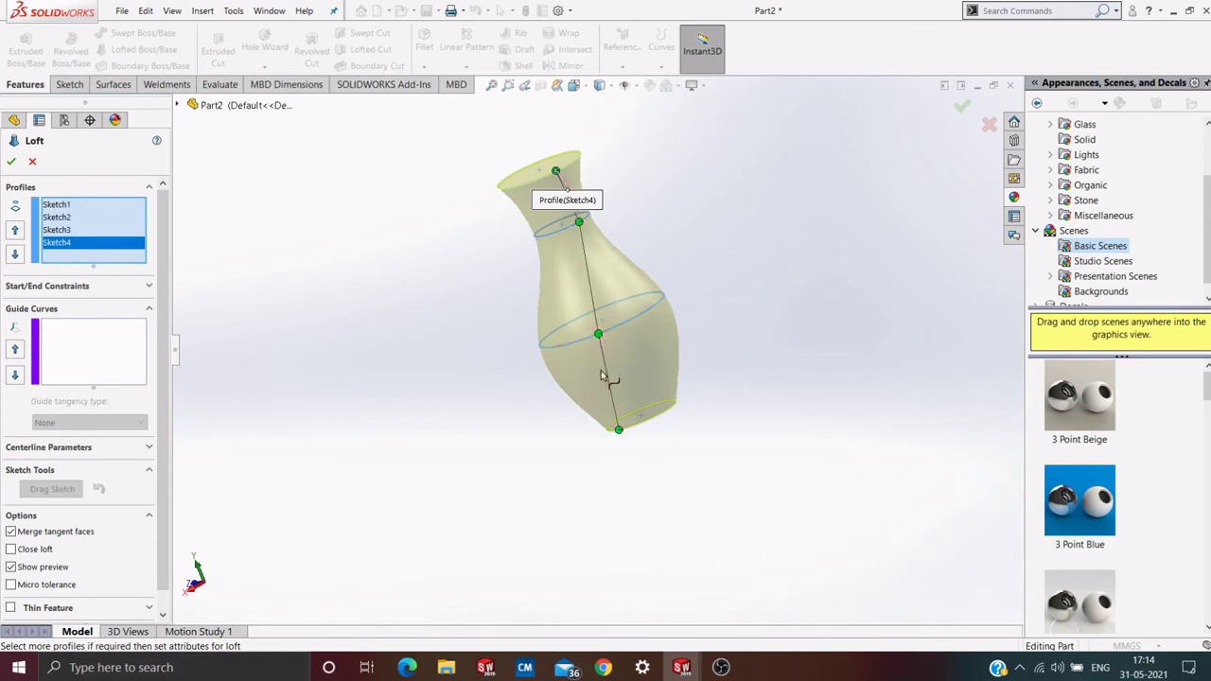
pyautogui.moveTo(621, 434); pyautogui.dragTo(645, 423)
pyautogui.moveTo(599, 341); pyautogui.dragTo(614, 327)
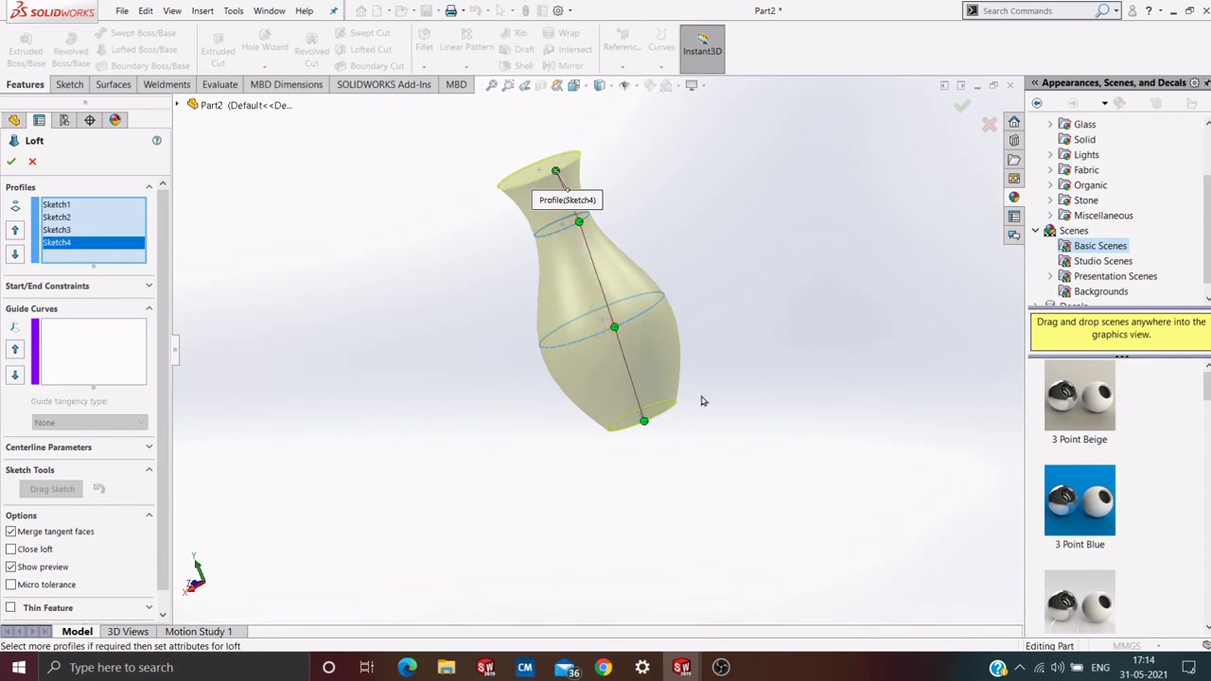
pyautogui.moveTo(701, 401); pyautogui.dragTo(190, 207, button='middle')
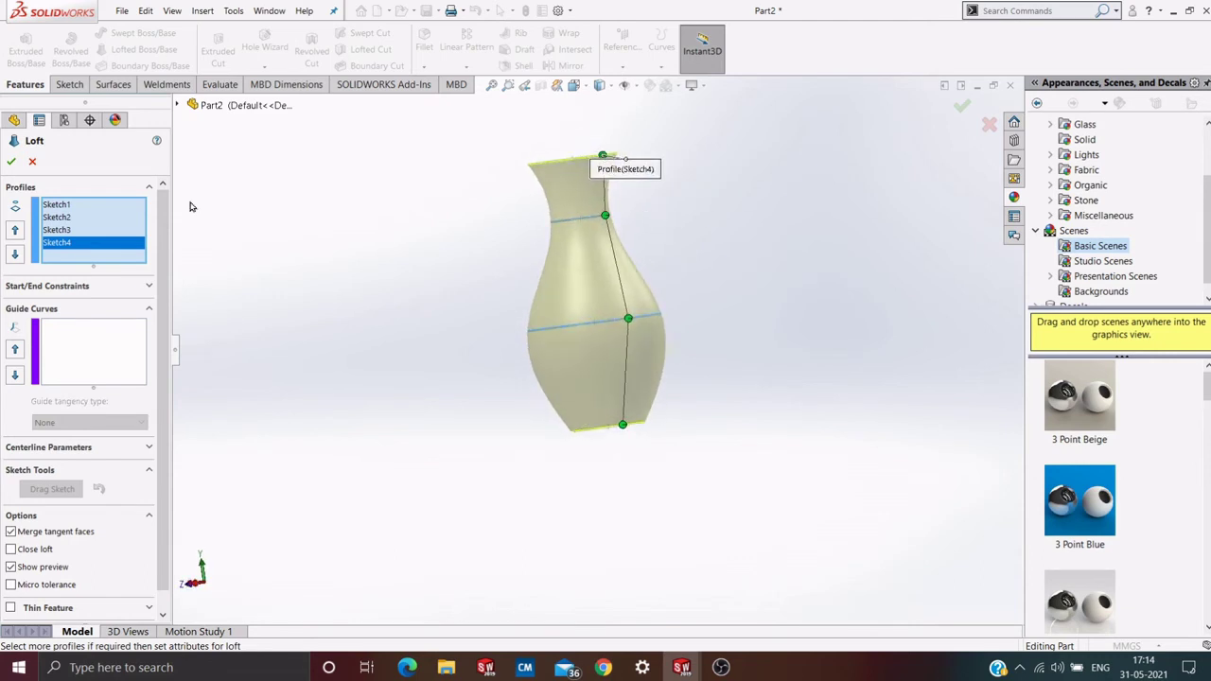
pyautogui.click(10, 166)
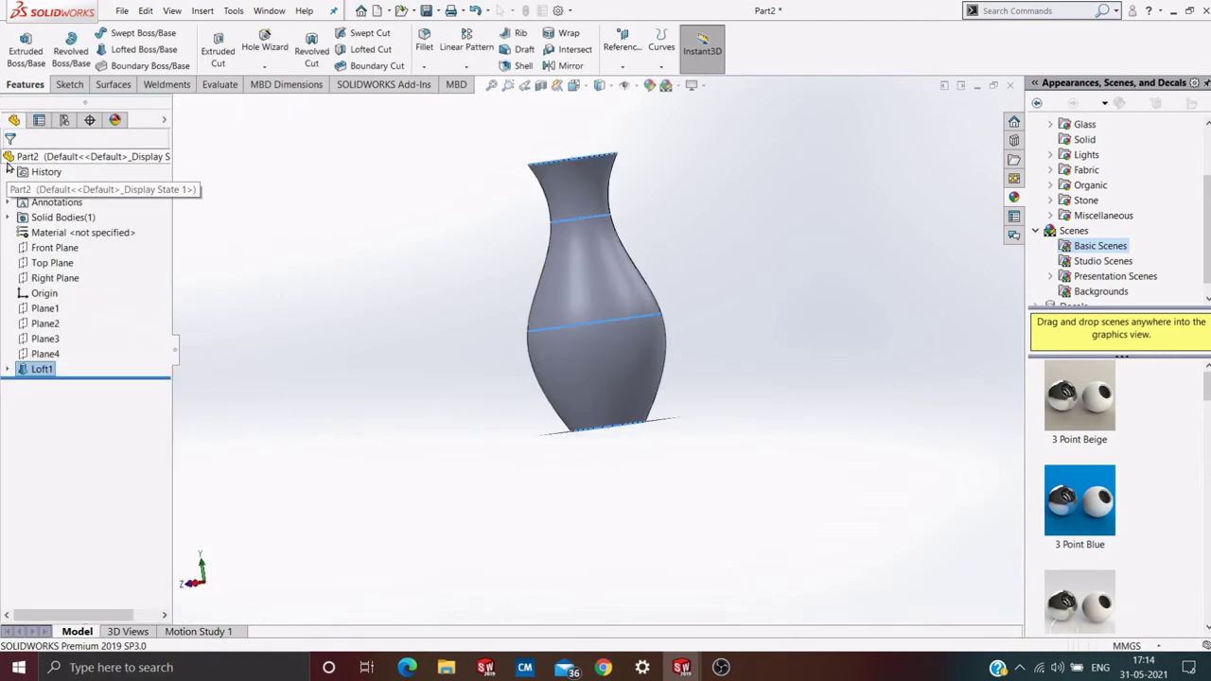
pyautogui.moveTo(371, 248); pyautogui.dragTo(410, 312, button='middle')
pyautogui.click(443, 324)
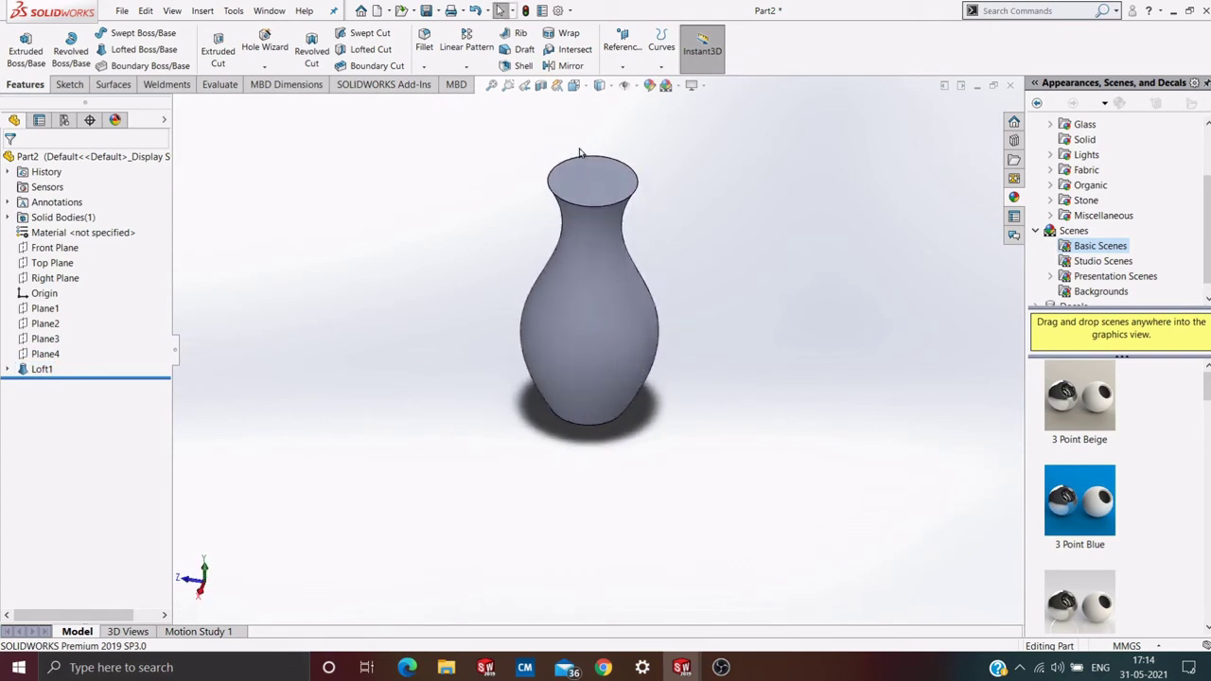
# Shell the vase with a 5 mm wall thickness, removing the top face as the opening
pyautogui.click(518, 66)
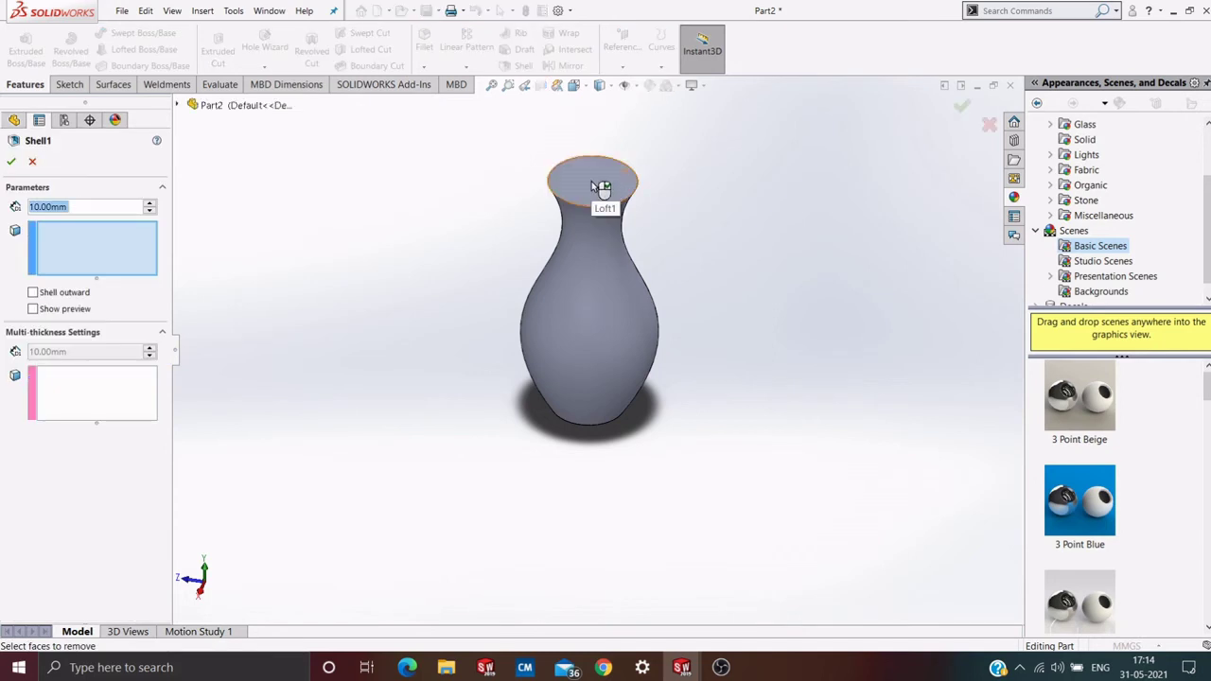
pyautogui.click(591, 181)
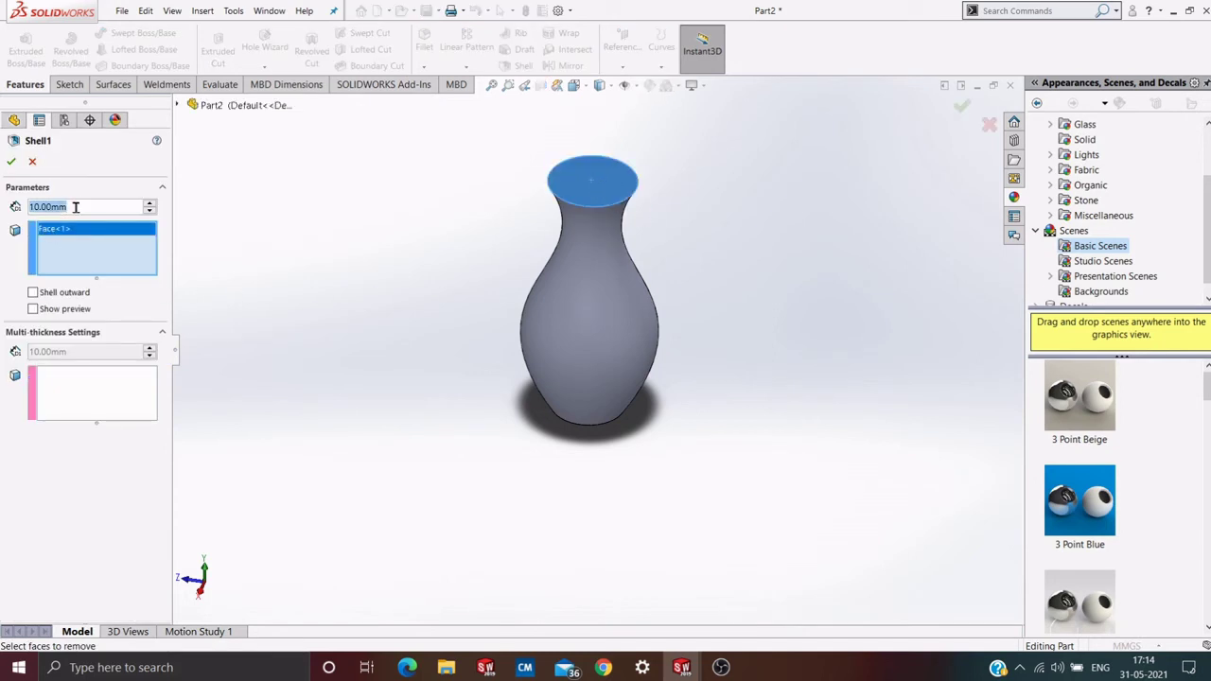
pyautogui.write('5')
pyautogui.press('Return')
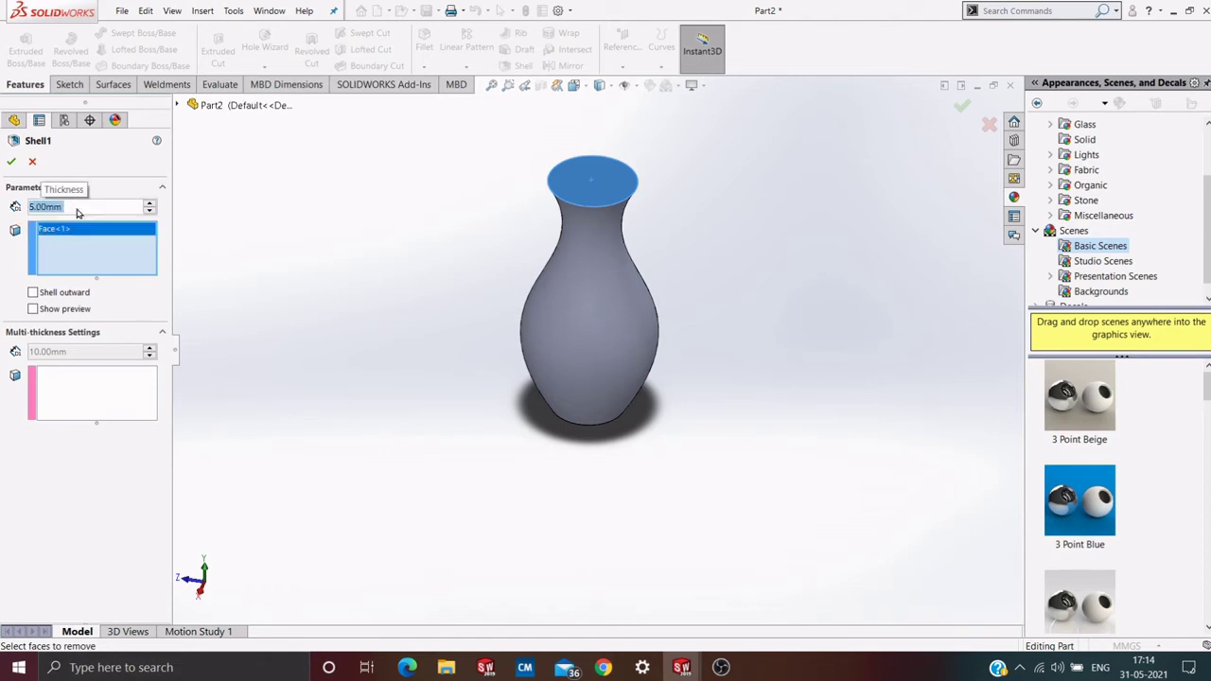
pyautogui.click(10, 160)
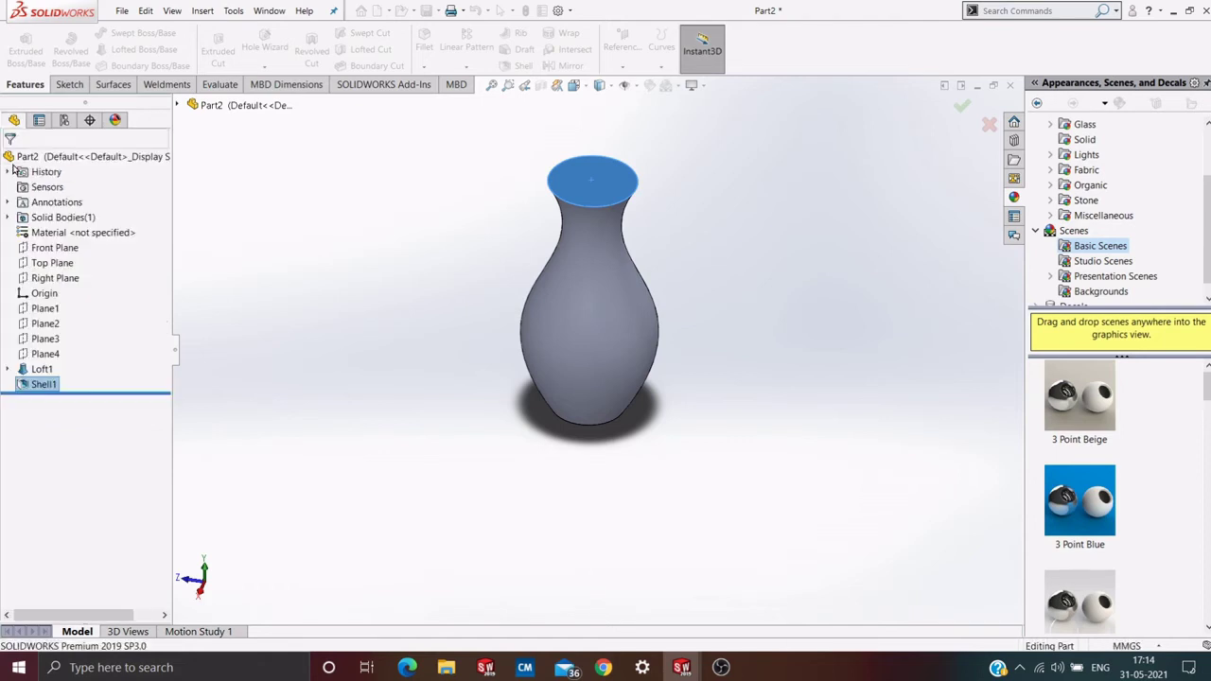
# Orbit and zoom around the hollowed vase to inspect its opening and rim
pyautogui.moveTo(439, 284); pyautogui.dragTo(588, 324, button='middle')
pyautogui.scroll(-8, 589, 324)
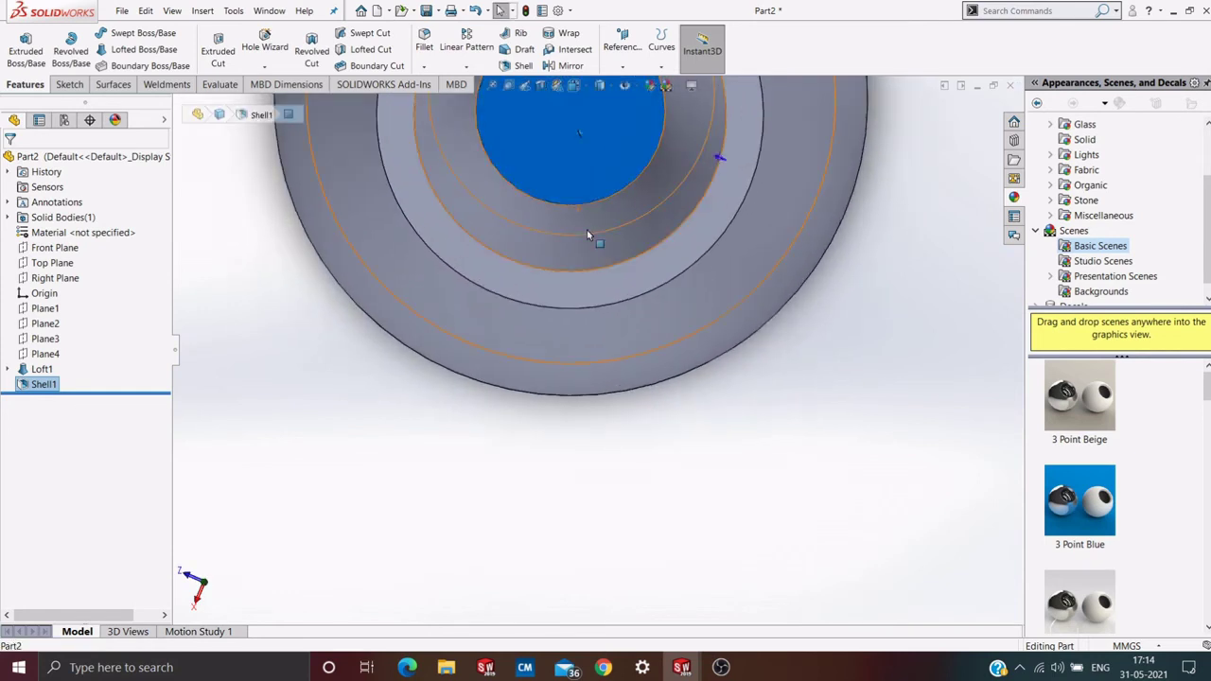
pyautogui.moveTo(580, 134); pyautogui.dragTo(638, 293, button='middle')
pyautogui.scroll(5, 643, 306)
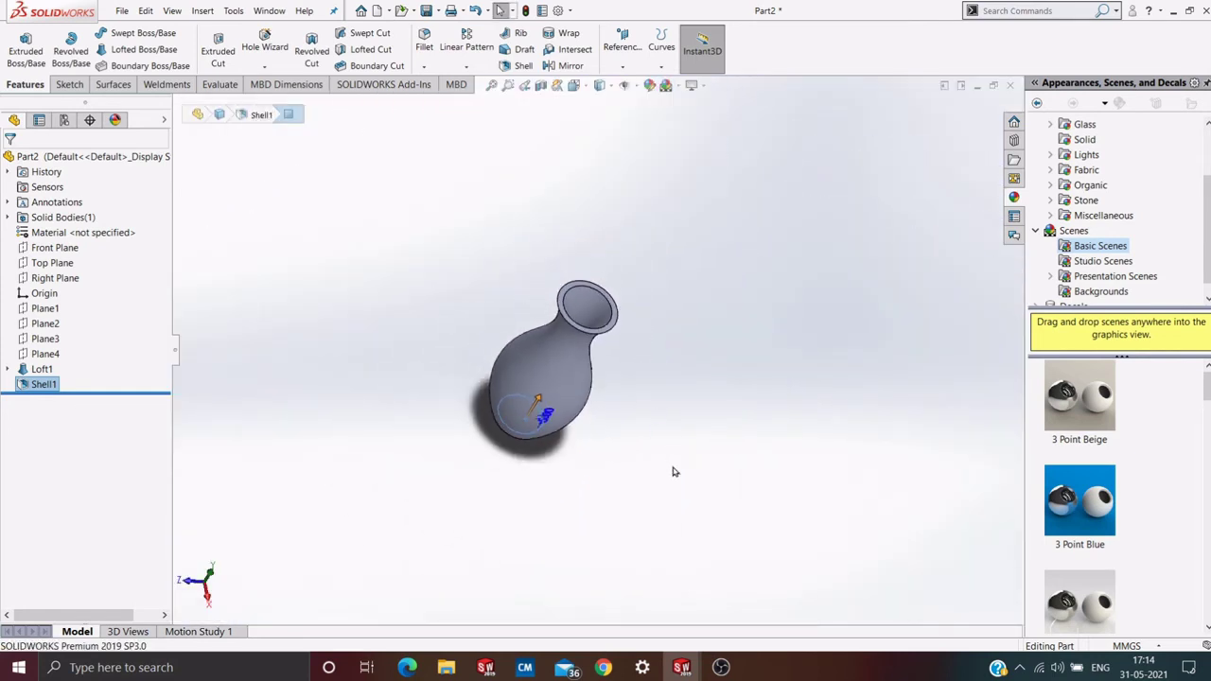
pyautogui.moveTo(672, 470); pyautogui.dragTo(520, 309, button='middle')
pyautogui.scroll(-4, 536, 279)
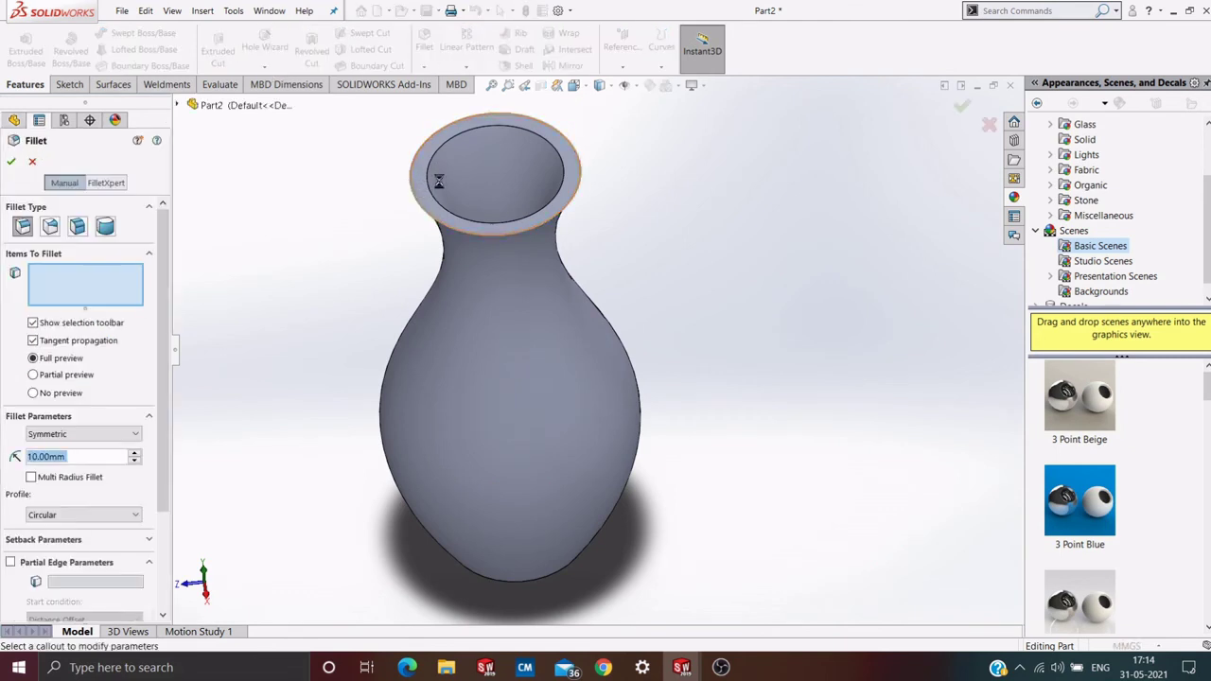
# Fillet the outer rim, inner rim and bottom edges of the vase with a 2.00 mm radius
pyautogui.click(434, 185)
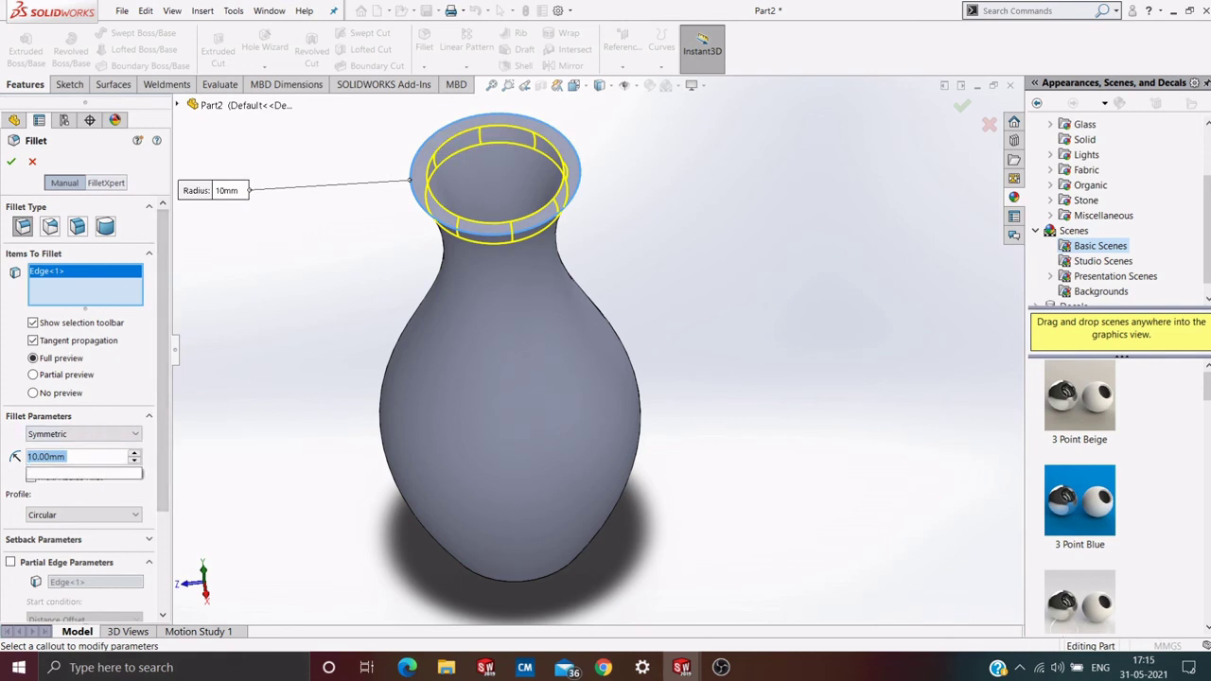
pyautogui.press('BackSpace')
pyautogui.write('1')
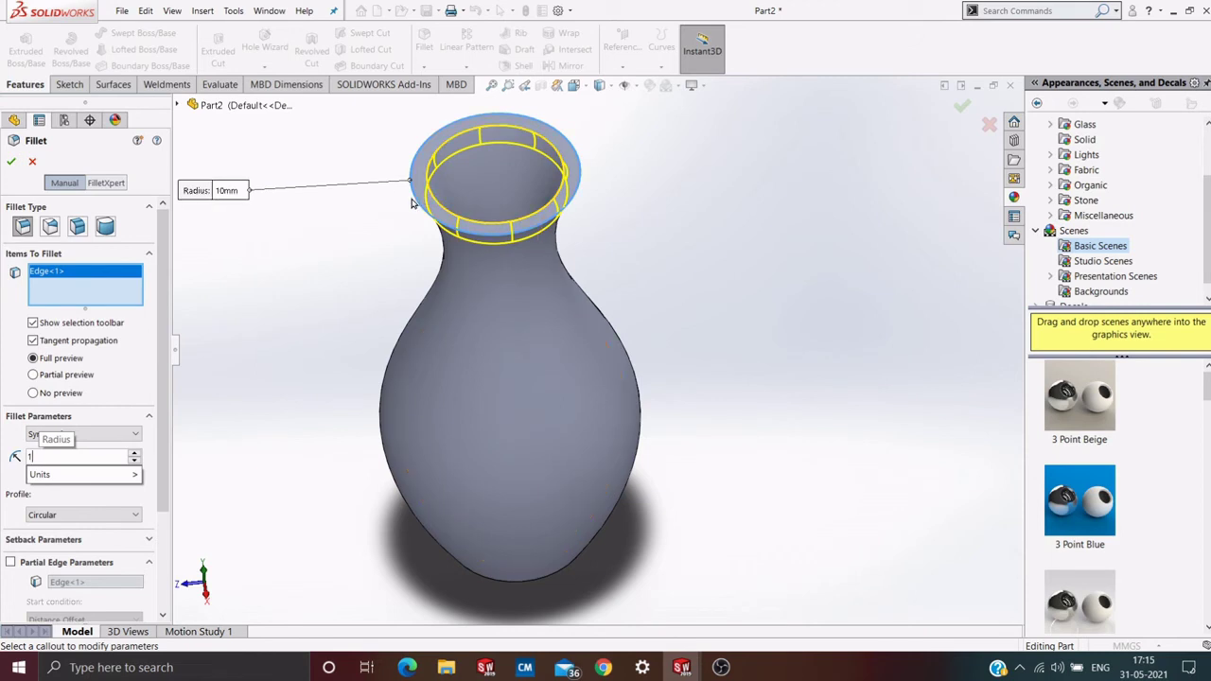
pyautogui.moveTo(412, 220); pyautogui.dragTo(530, 212, button='middle')
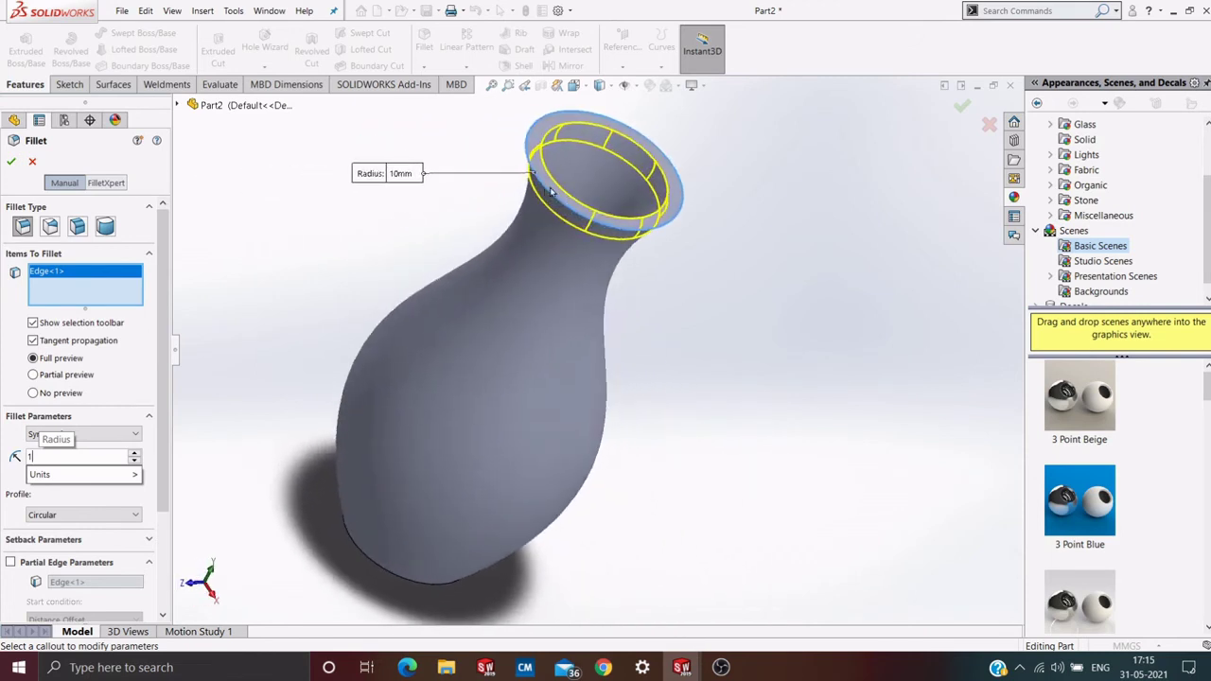
pyautogui.click(548, 194)
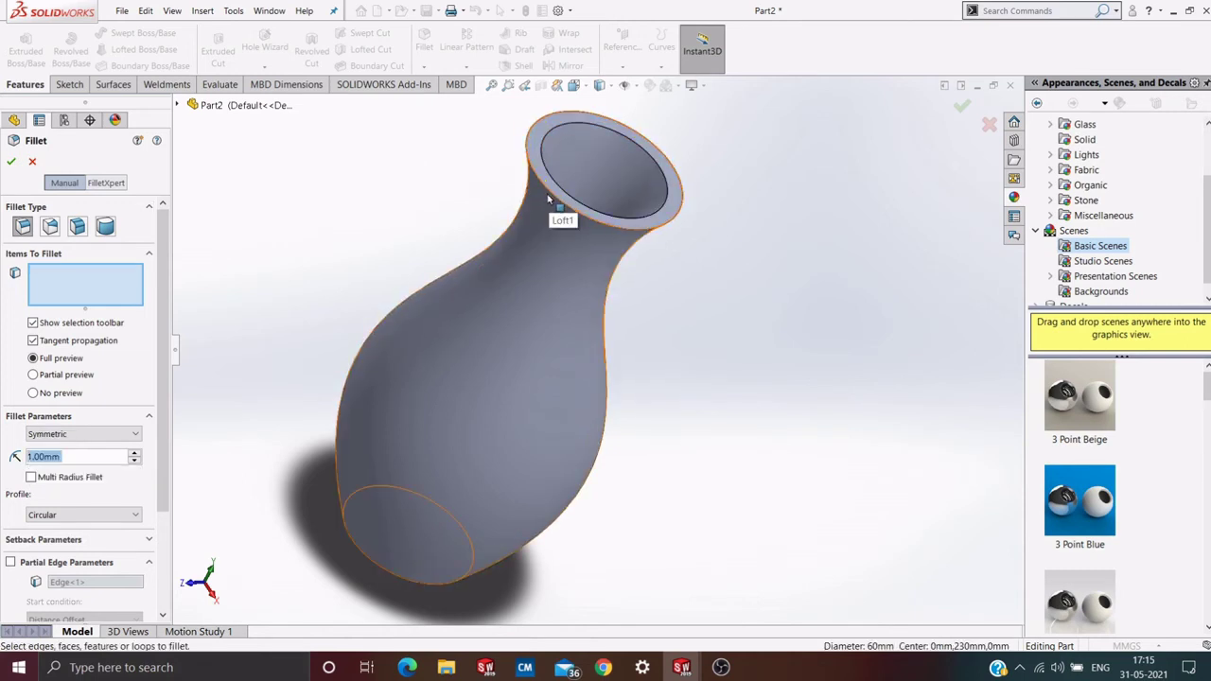
pyautogui.click(574, 194)
pyautogui.moveTo(574, 195); pyautogui.dragTo(345, 195, button='middle')
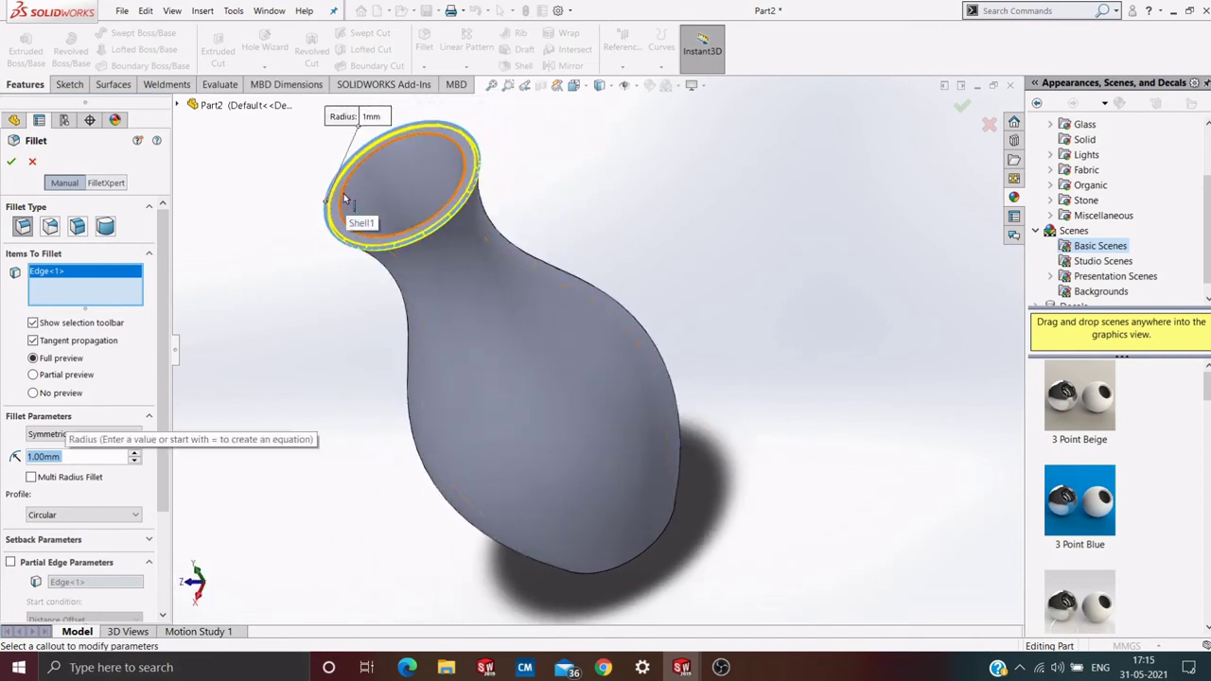
pyautogui.click(345, 196)
pyautogui.moveTo(346, 195); pyautogui.dragTo(547, 423, button='middle')
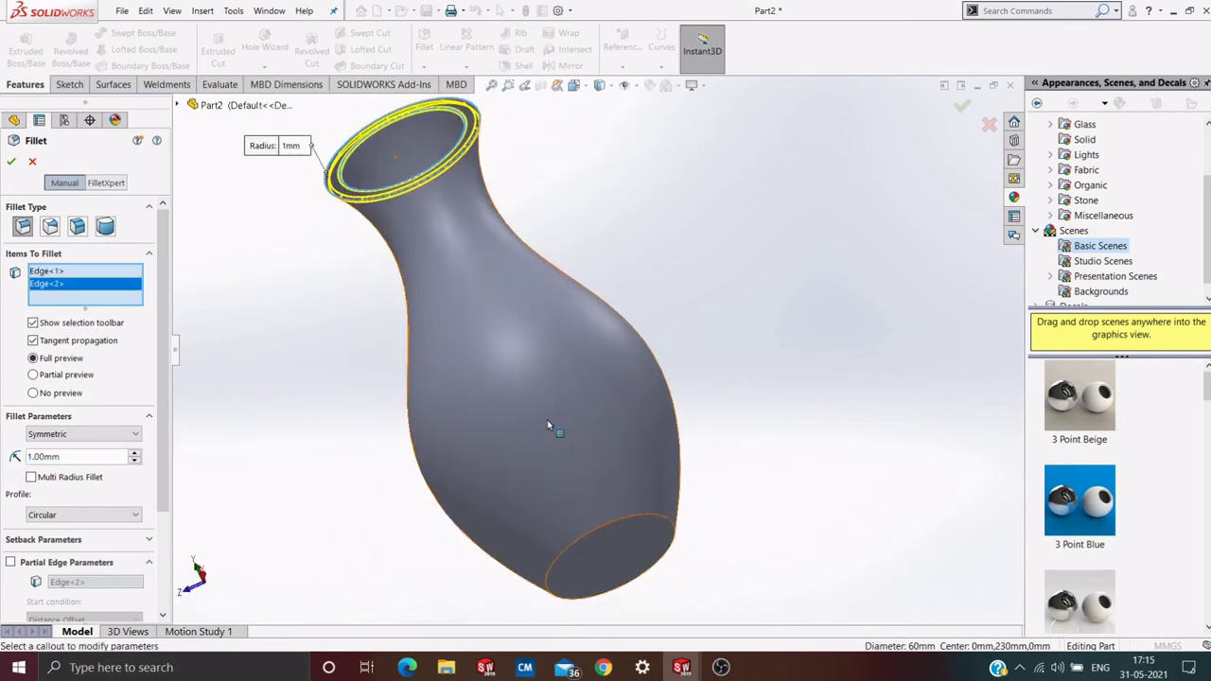
pyautogui.click(588, 535)
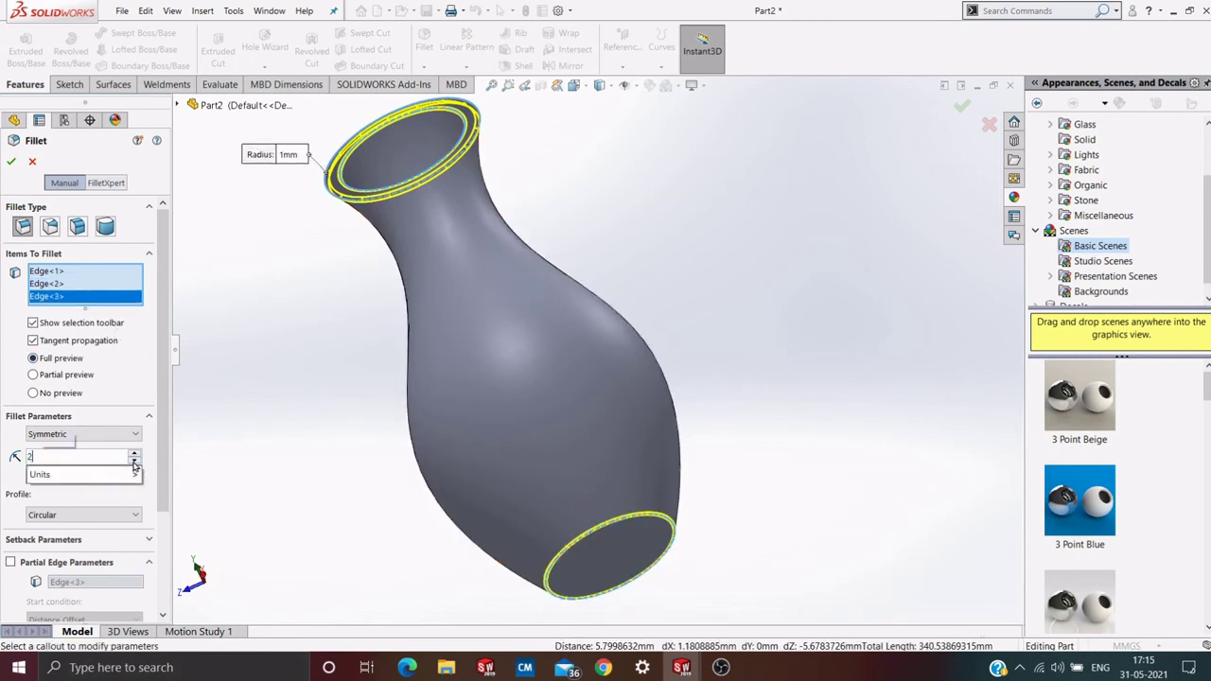
pyautogui.click(133, 458)
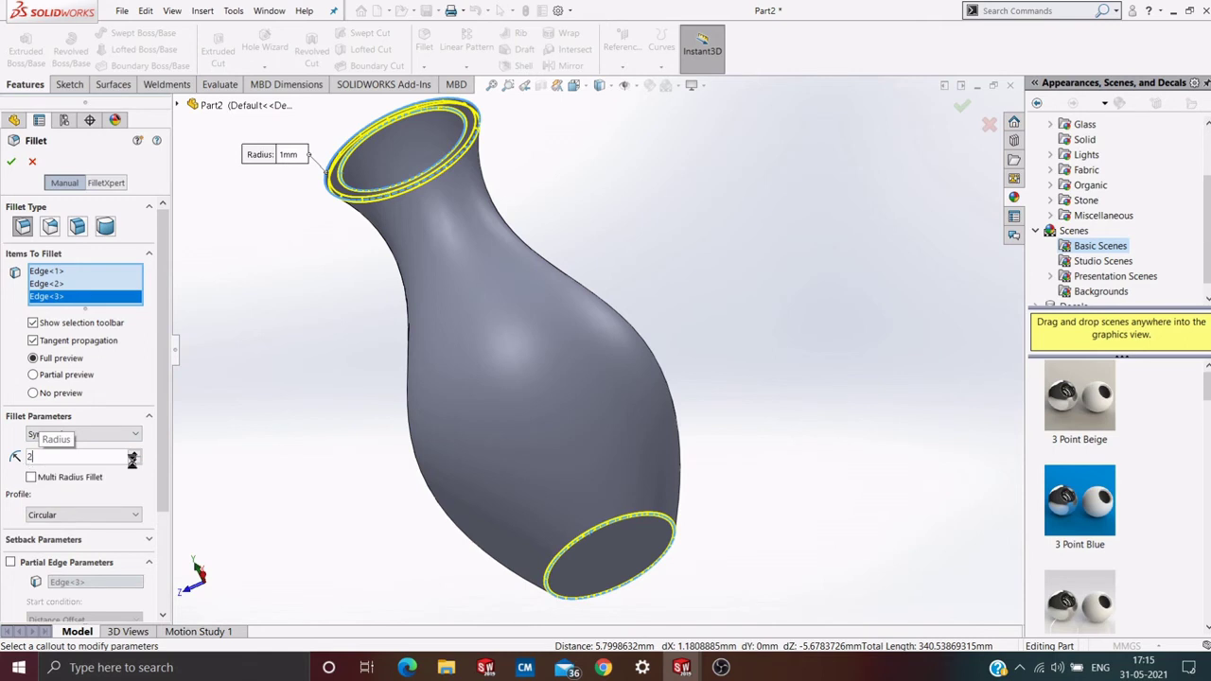
pyautogui.click(10, 161)
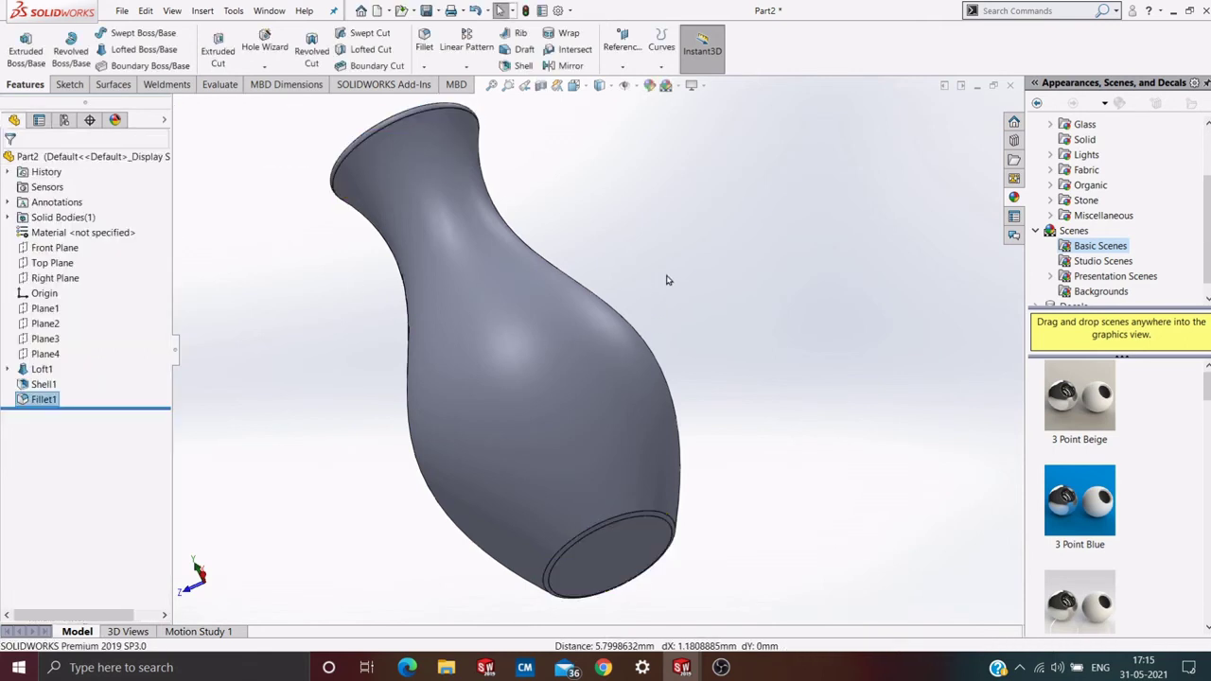
# Expand Plastic in the appearances library and settle on High Gloss swatches after checking Medium Gloss
pyautogui.moveTo(668, 278); pyautogui.dragTo(662, 331, button='middle')
pyautogui.scroll(5, 654, 338)
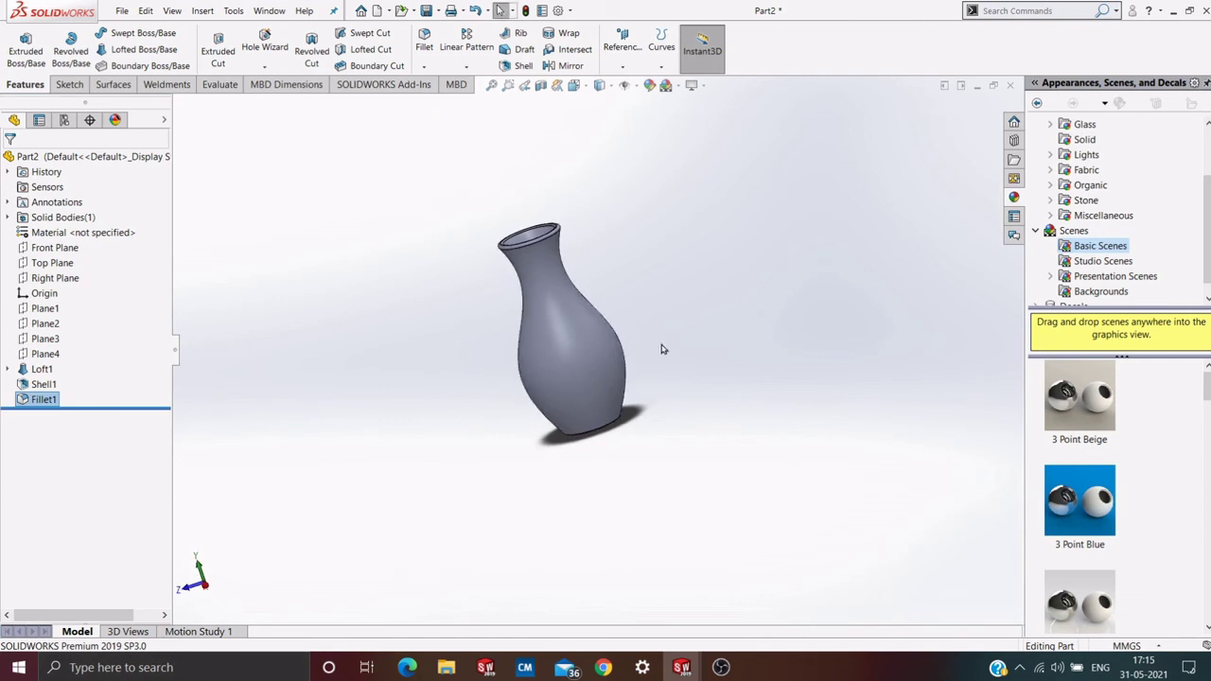
pyautogui.scroll(-3, 665, 330)
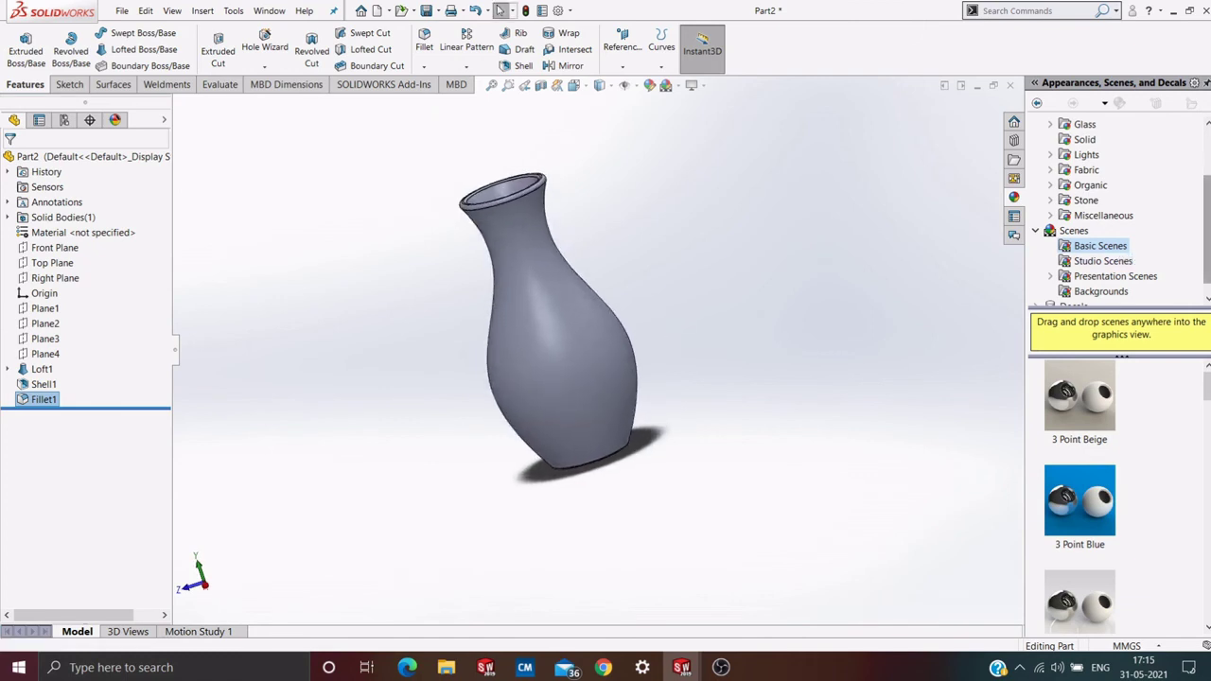
pyautogui.scroll(2, 1116, 218)
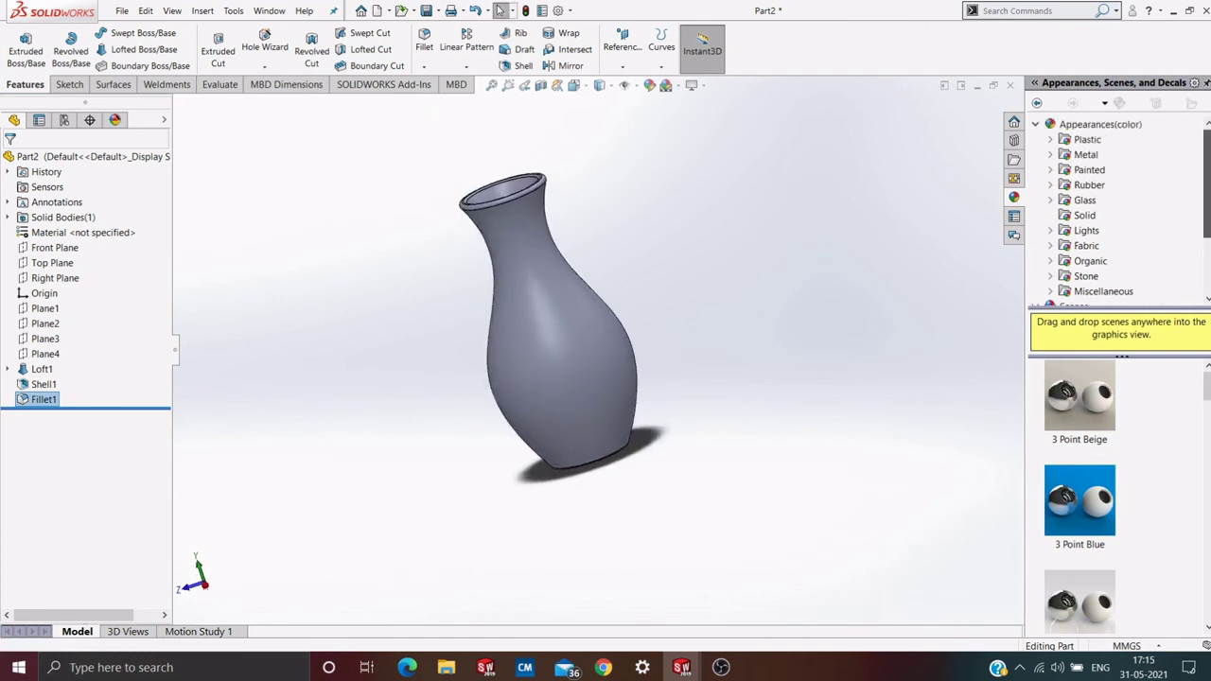
pyautogui.click(1052, 142)
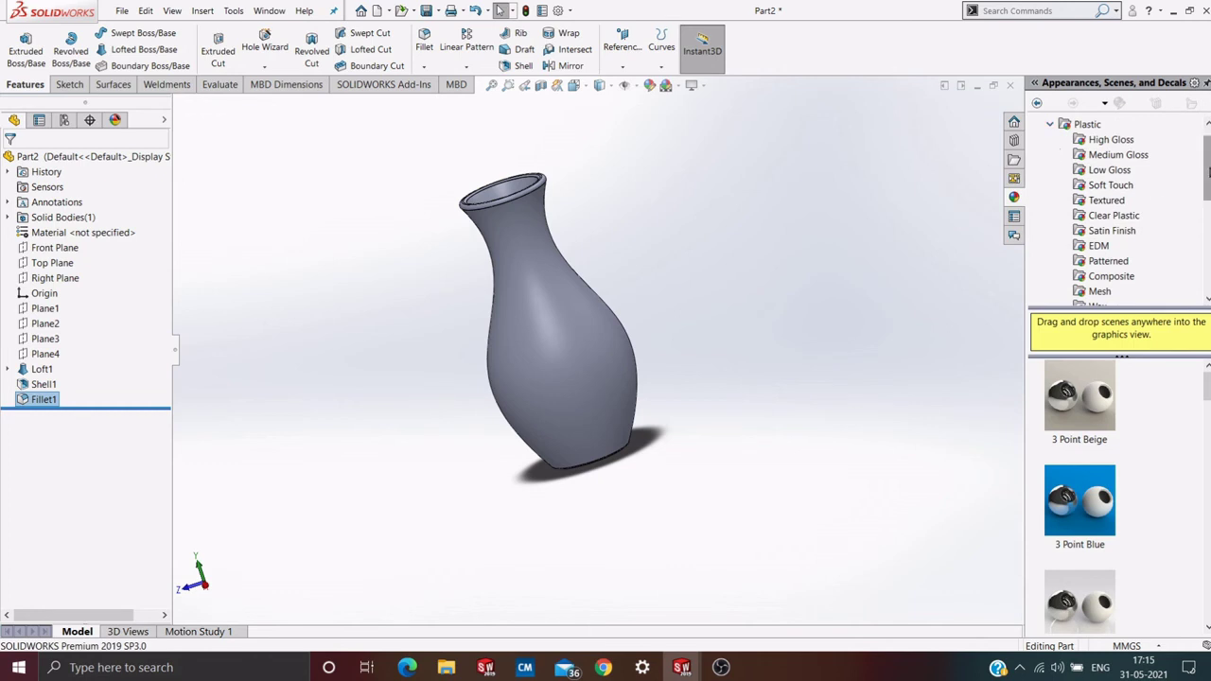
pyautogui.moveTo(1208, 170)
pyautogui.mouseDown()
pyautogui.moveTo(1208, 186)
pyautogui.moveTo(1208, 165)
pyautogui.mouseUp()
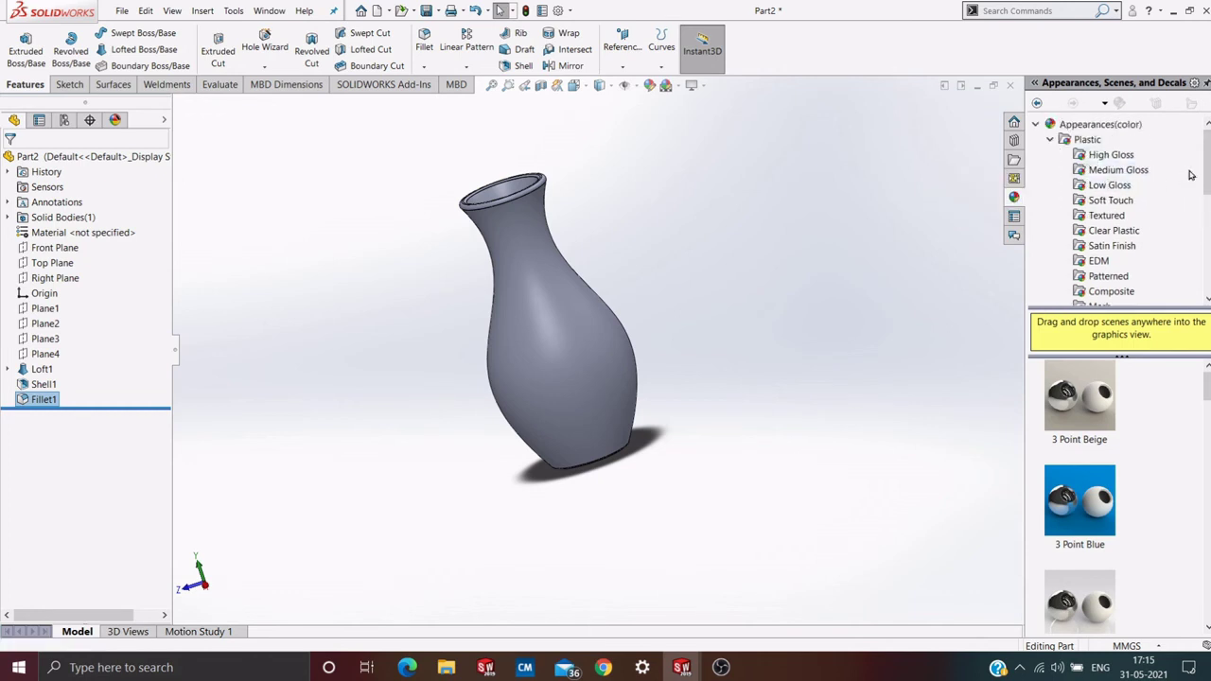
pyautogui.click(1110, 155)
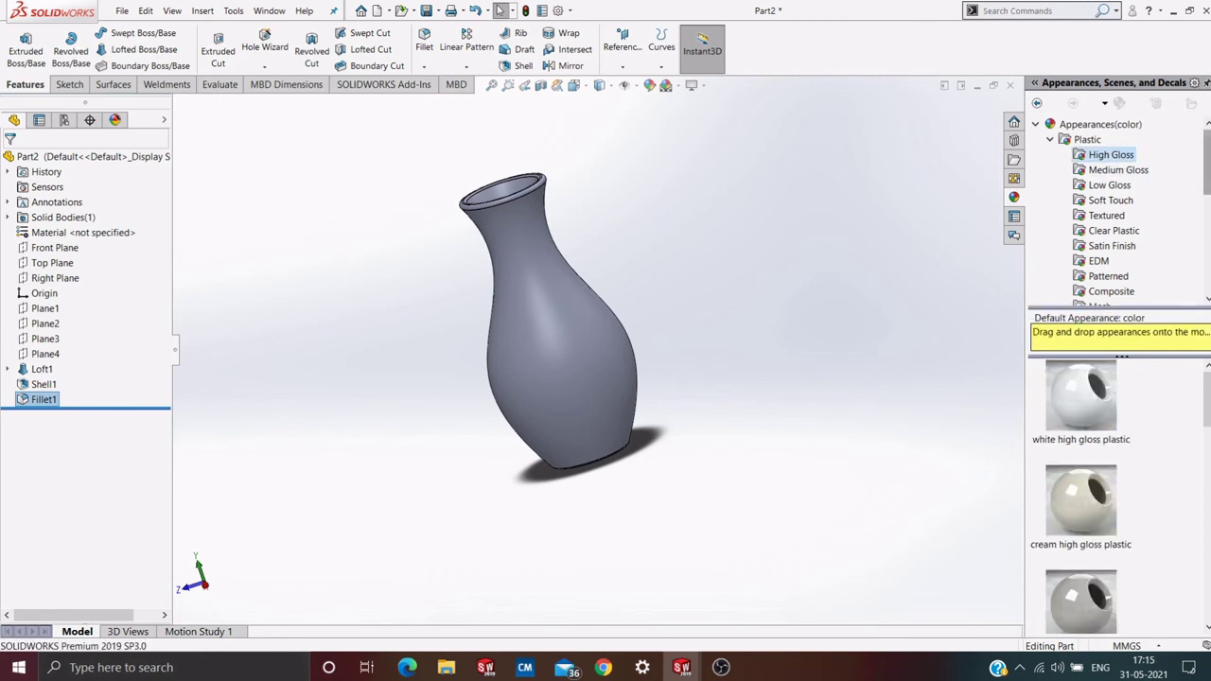
pyautogui.moveTo(1208, 428); pyautogui.dragTo(1208, 599)
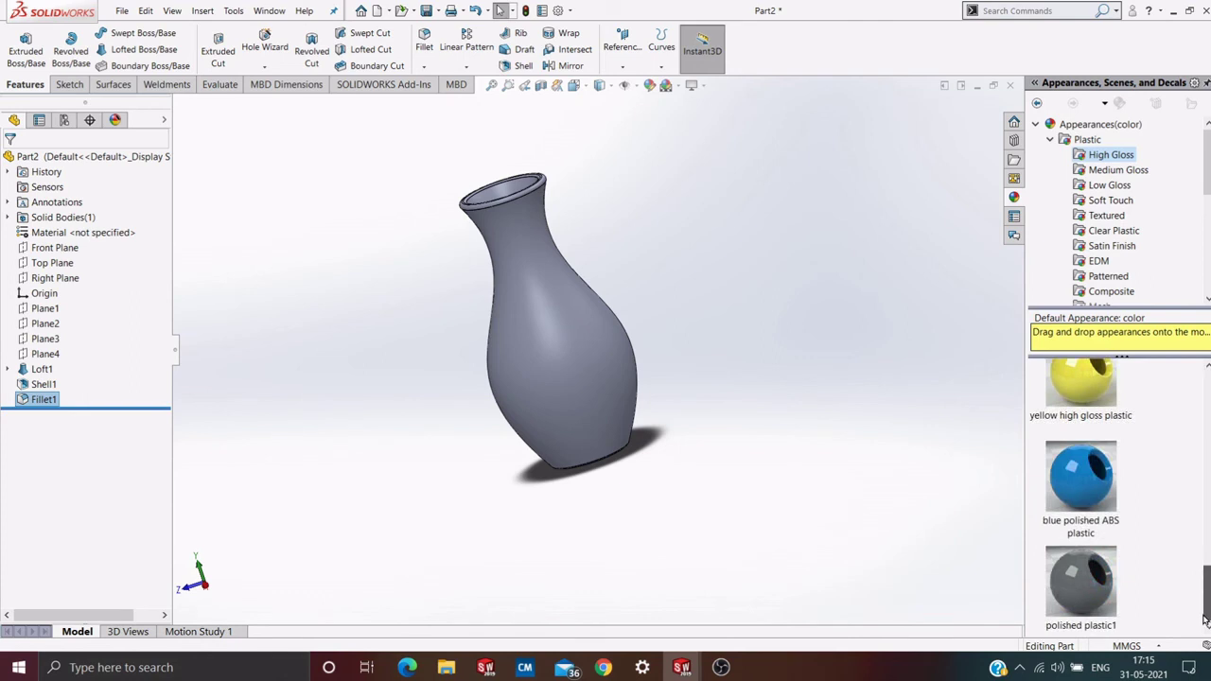
pyautogui.click(1102, 171)
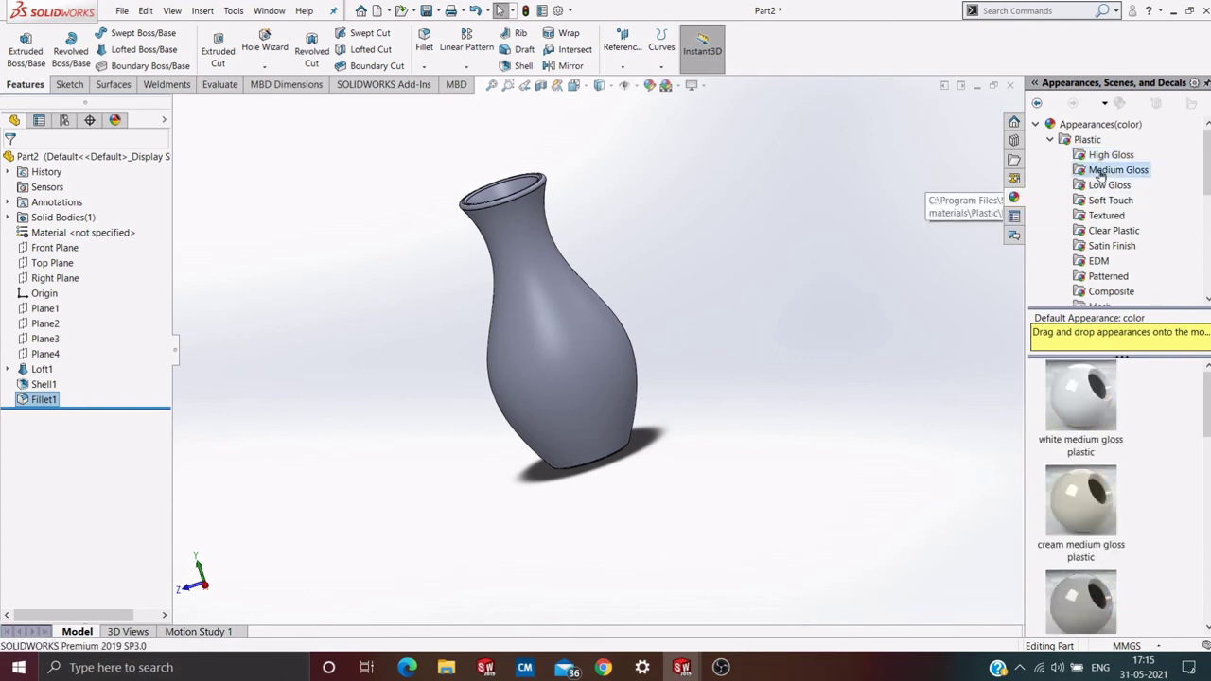
pyautogui.moveTo(1207, 401); pyautogui.dragTo(1208, 541)
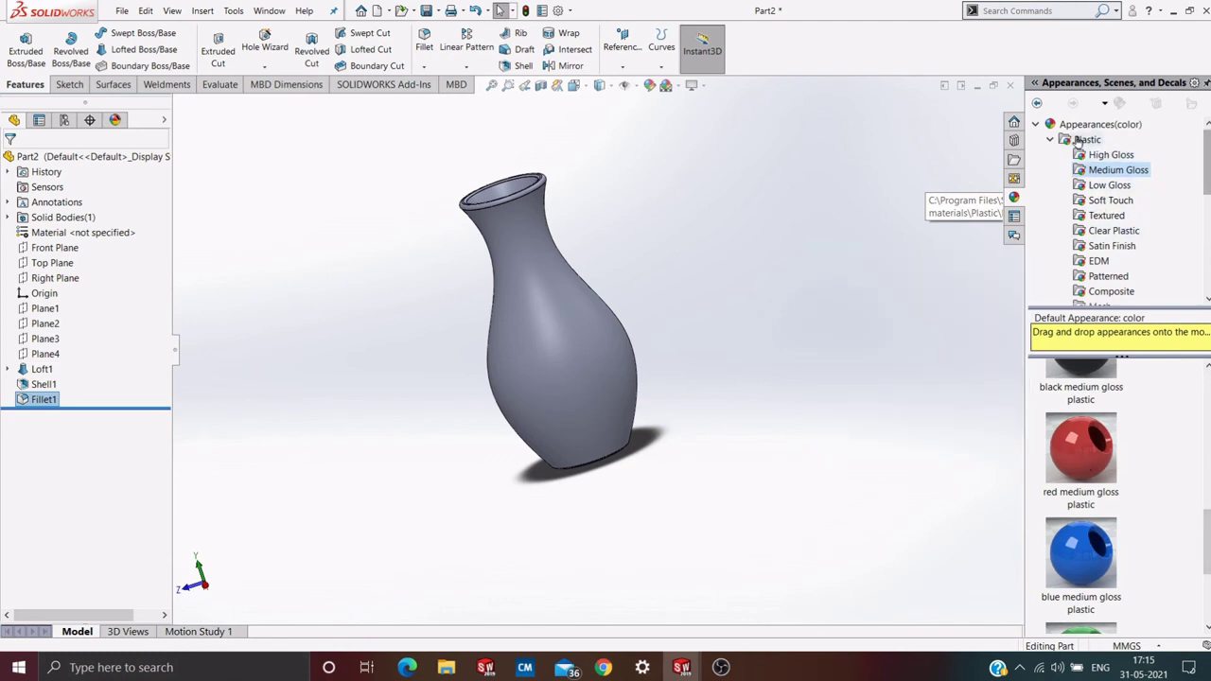
pyautogui.click(1111, 154)
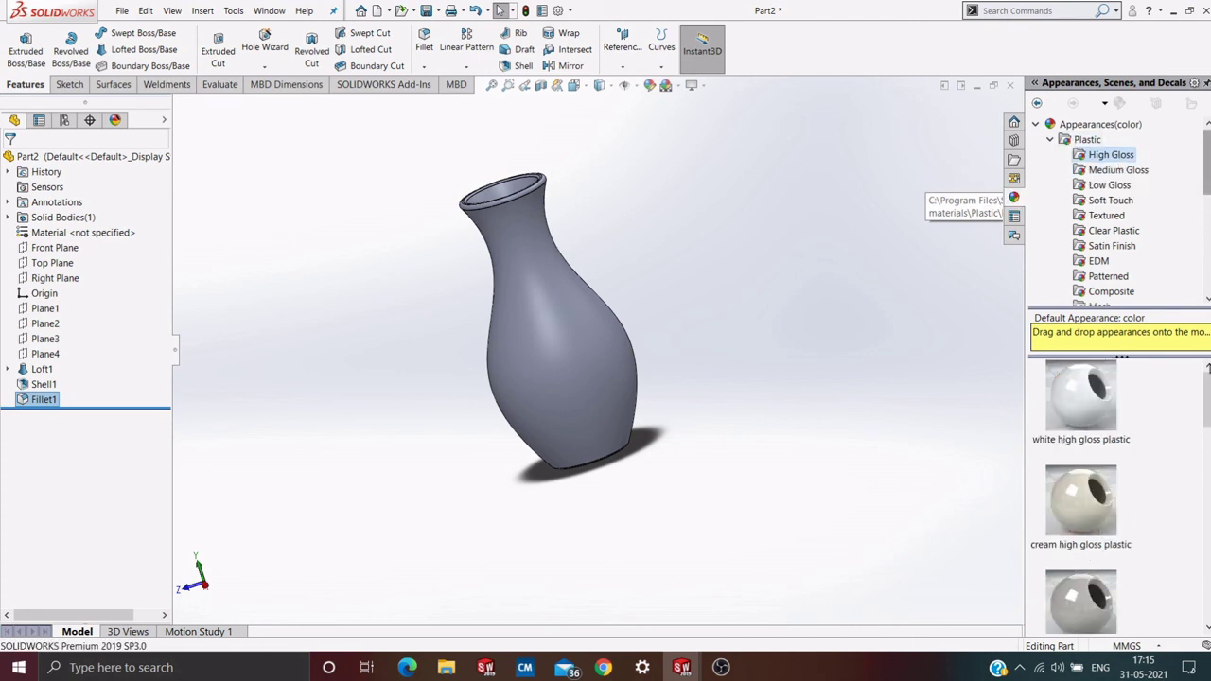
pyautogui.moveTo(1206, 369); pyautogui.dragTo(1207, 507)
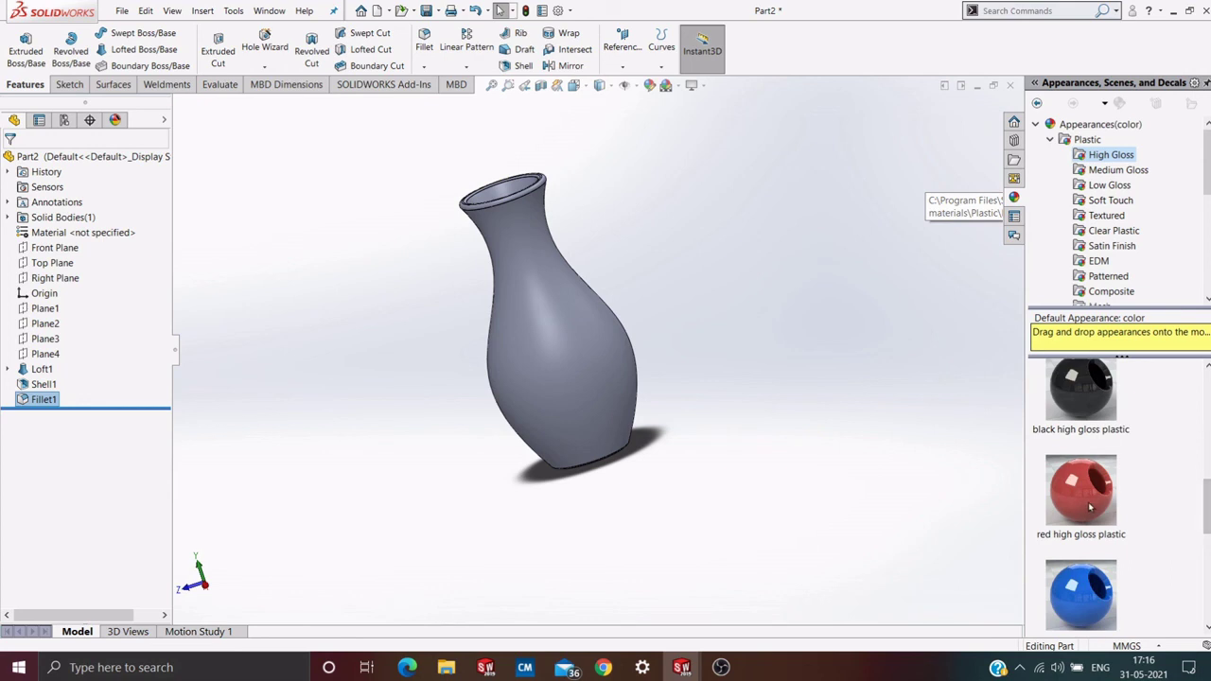
# Select Loft1, Shell1 and Fillet1 and apply red high gloss plastic to them
pyautogui.click(42, 369)
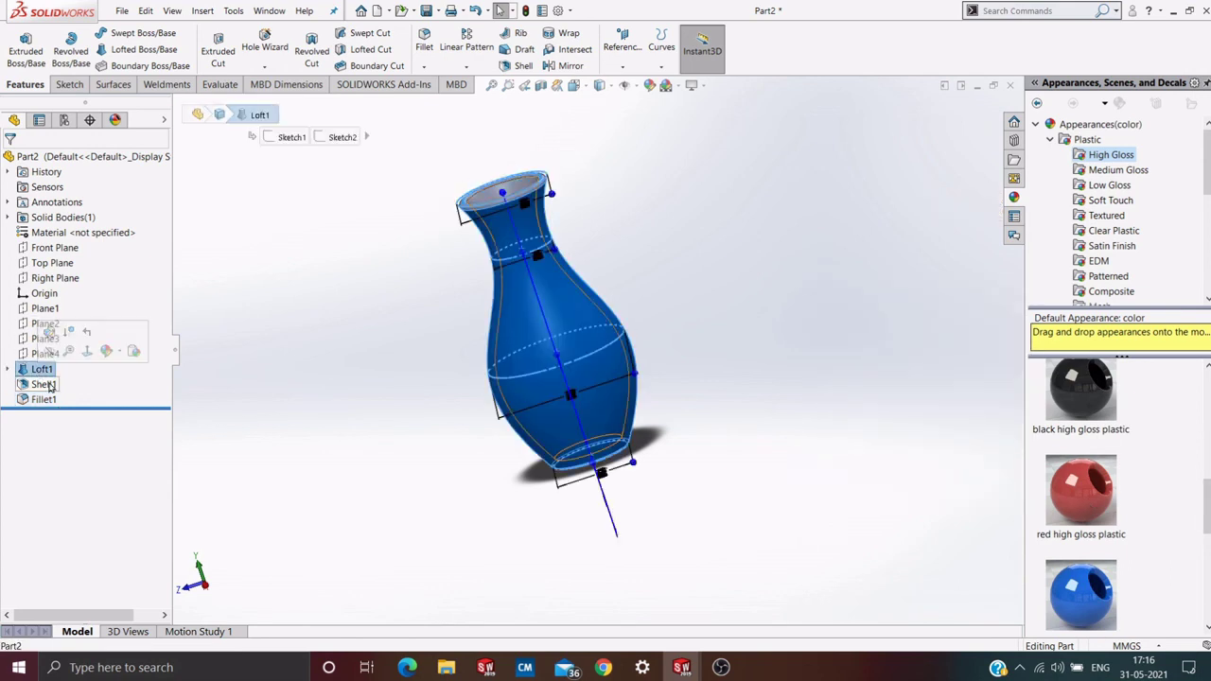
pyautogui.keyDown('ctrl'); pyautogui.click(44, 385); pyautogui.keyUp('ctrl')
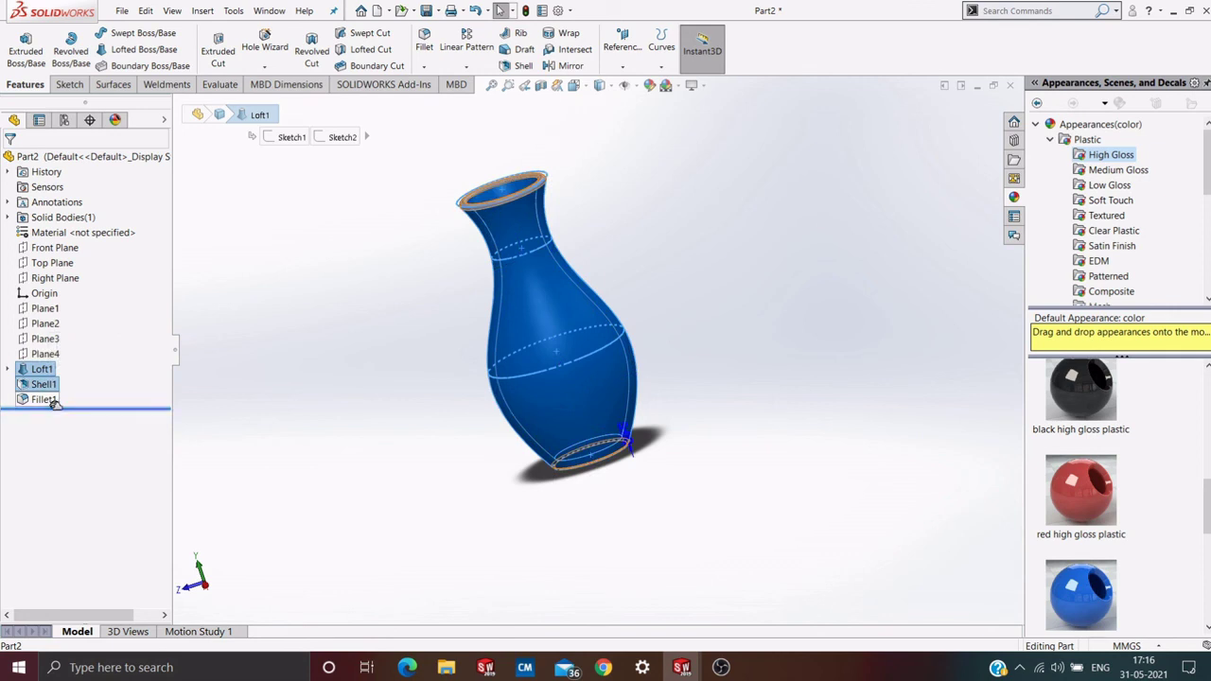
pyautogui.keyDown('ctrl'); pyautogui.click(39, 403); pyautogui.keyUp('ctrl')
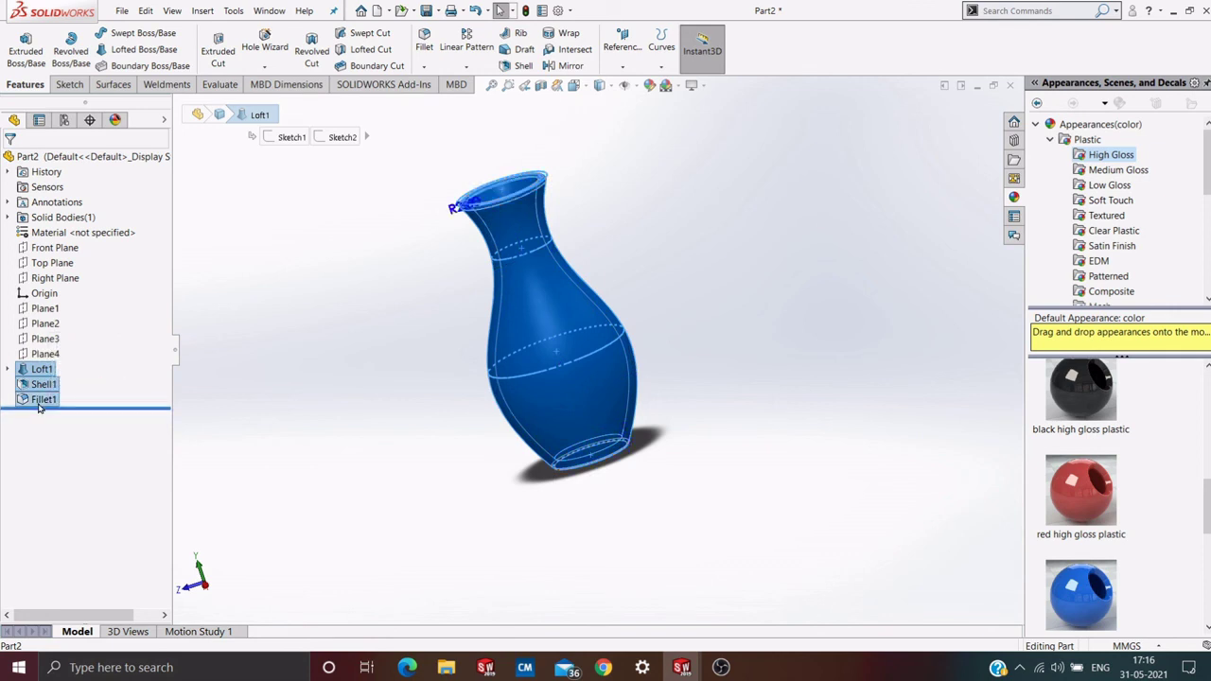
pyautogui.doubleClick(1078, 501)
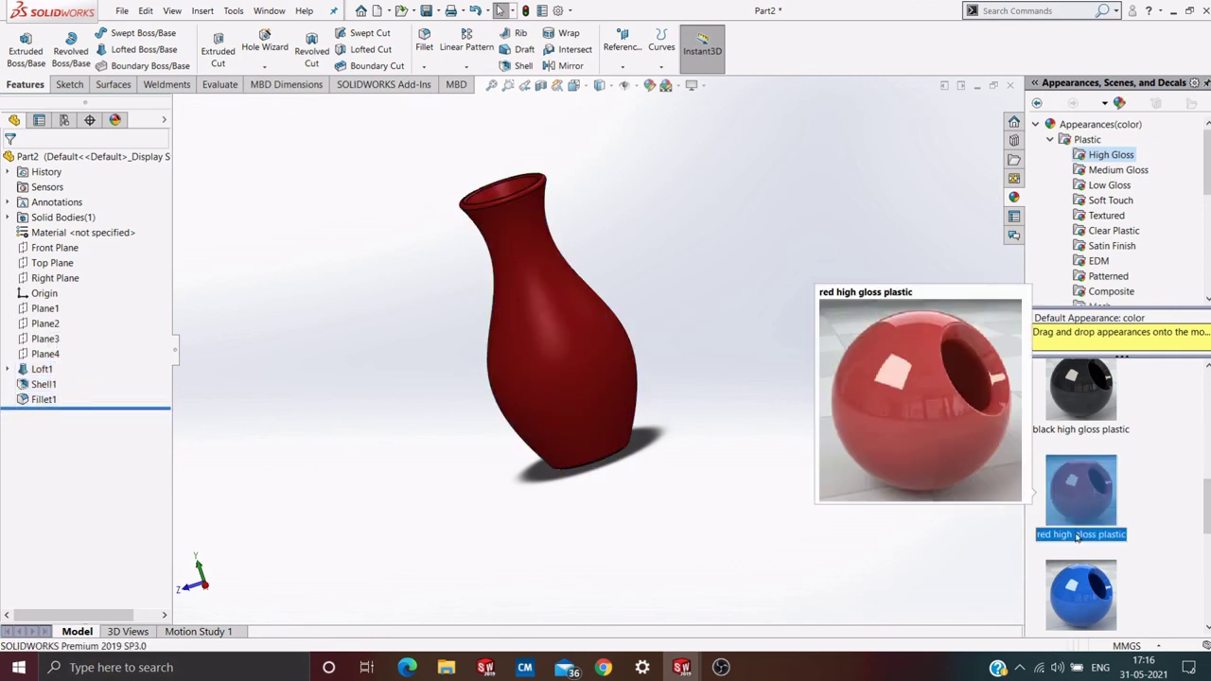
# Reselect Loft1, Shell1 and Fillet1 and switch their finish to green high gloss plastic
pyautogui.click(1079, 383)
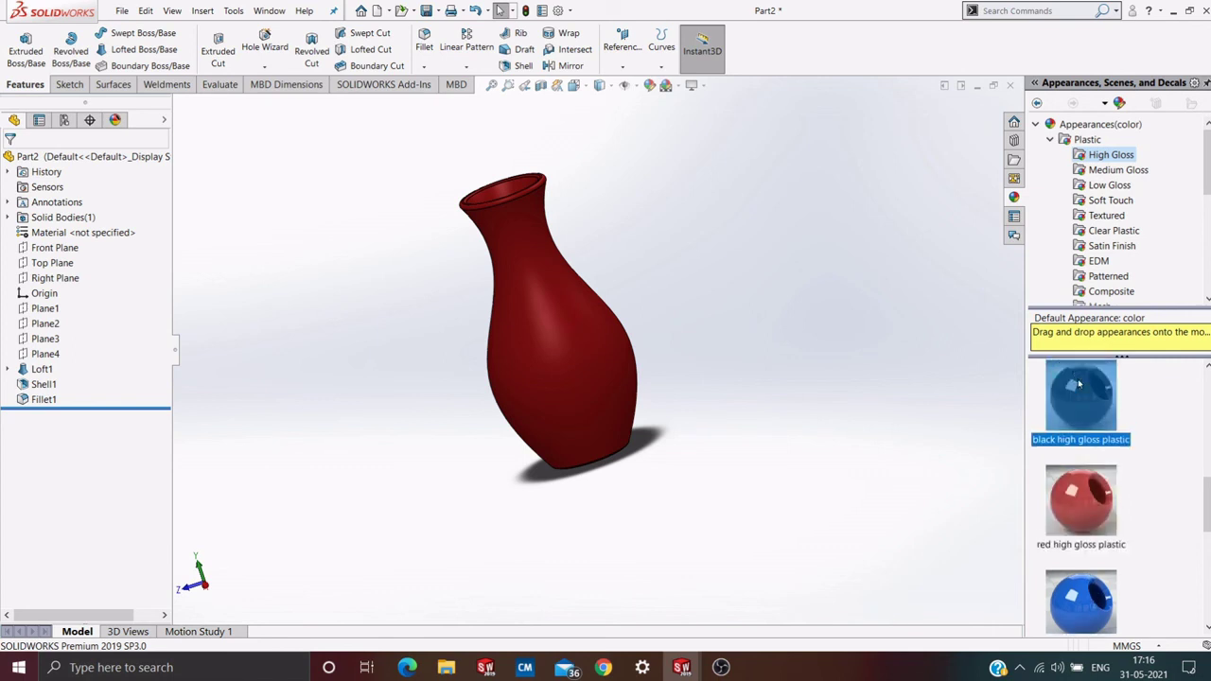
pyautogui.moveTo(1206, 500); pyautogui.dragTo(1200, 565)
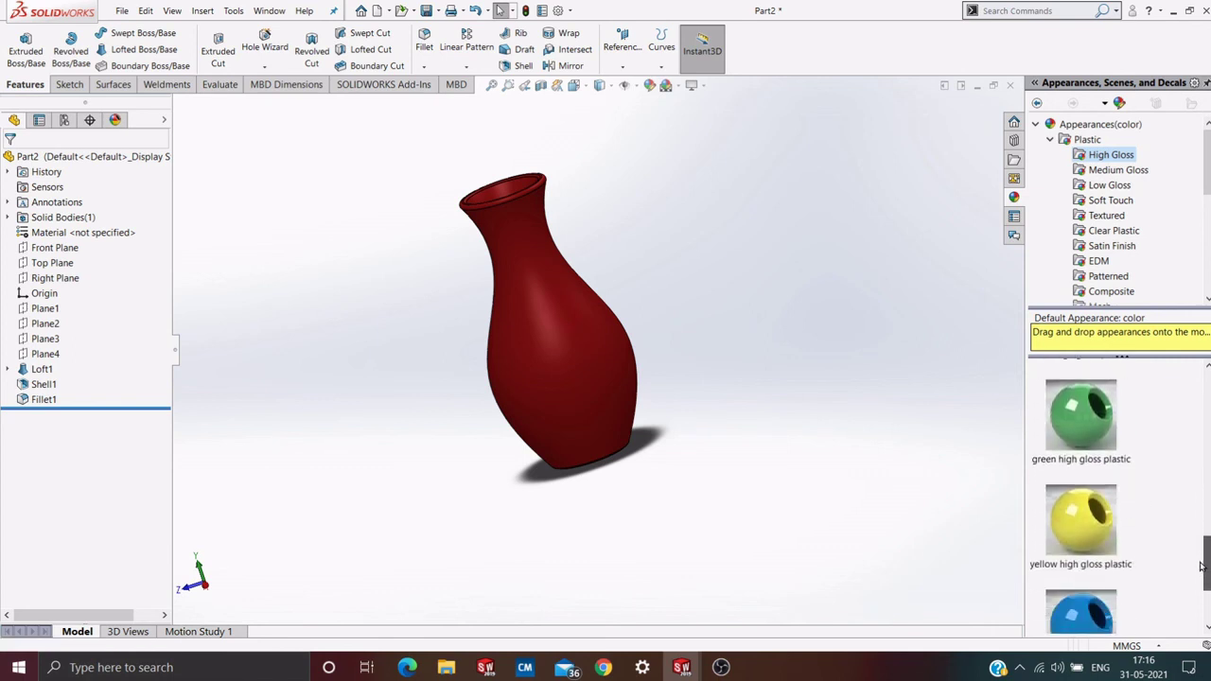
pyautogui.click(1083, 424)
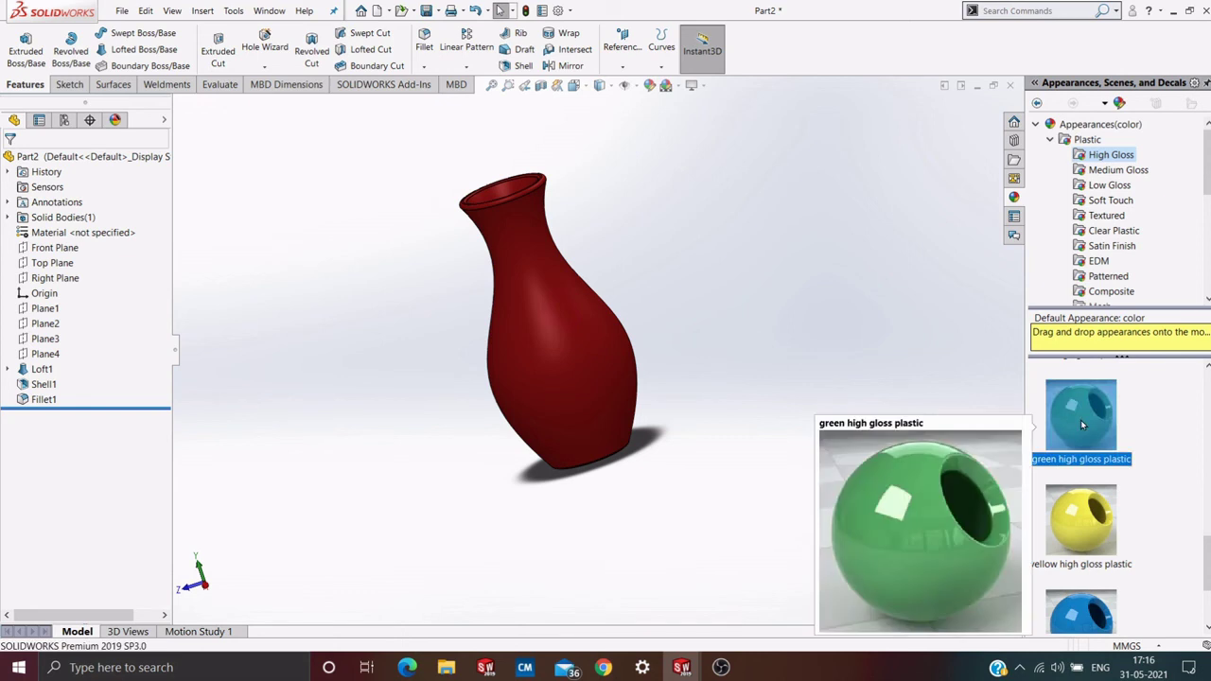
pyautogui.moveTo(1080, 420); pyautogui.dragTo(43, 379)
pyautogui.click(41, 371)
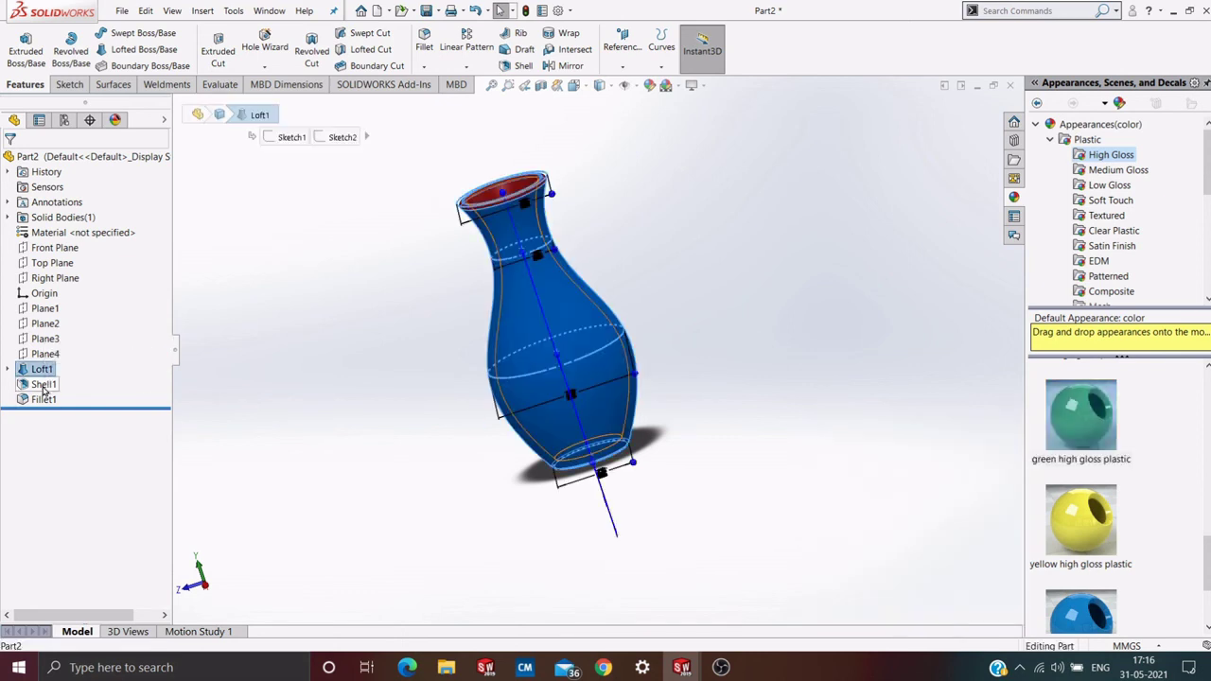
pyautogui.keyDown('ctrl'); pyautogui.click(43, 384); pyautogui.keyUp('ctrl')
pyautogui.keyDown('ctrl'); pyautogui.click(43, 399); pyautogui.keyUp('ctrl')
pyautogui.click(1081, 417)
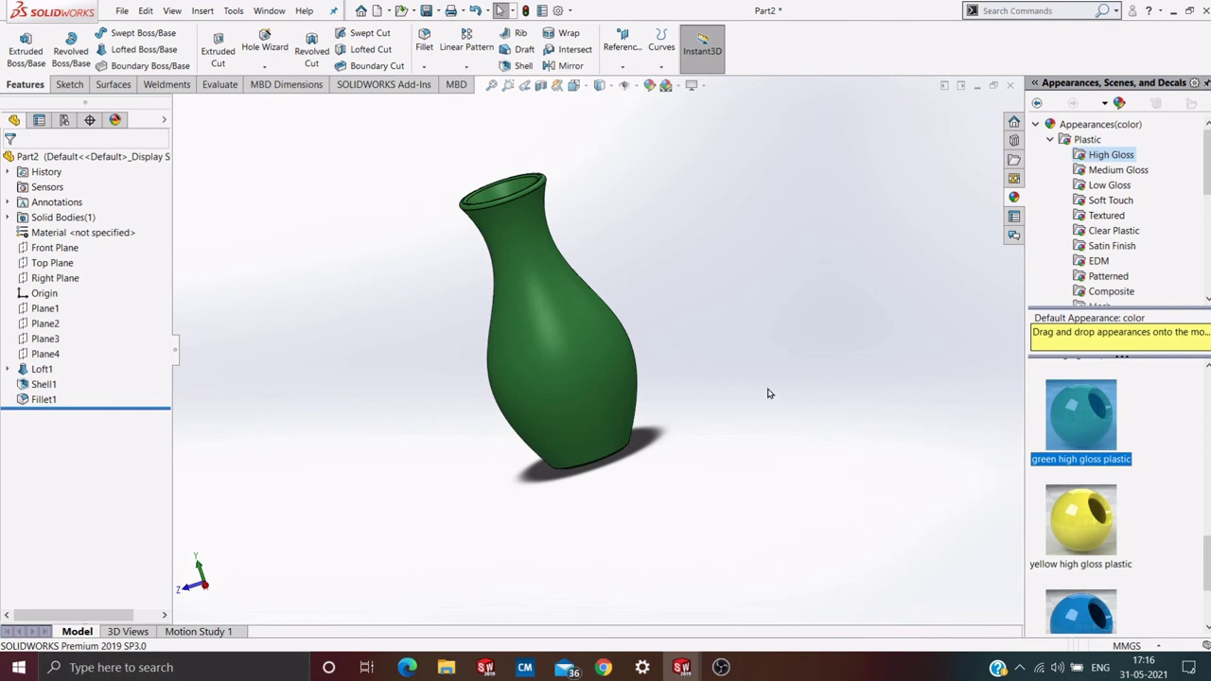
pyautogui.moveTo(765, 394); pyautogui.dragTo(776, 457, button='middle')
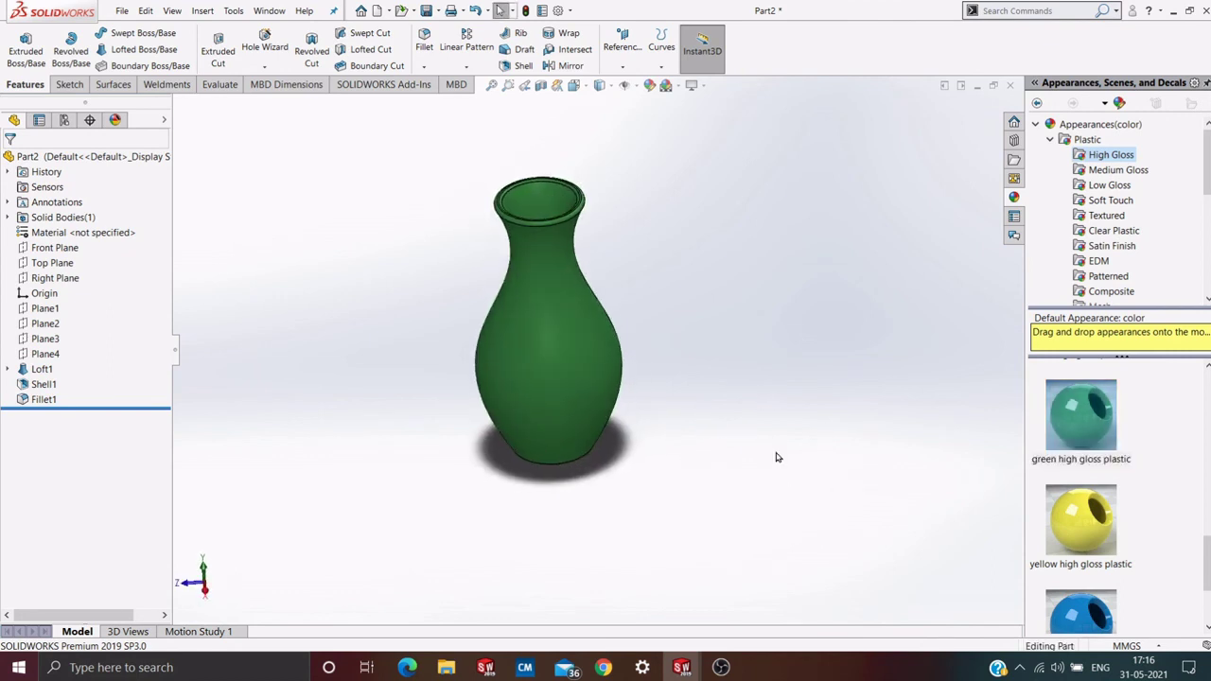